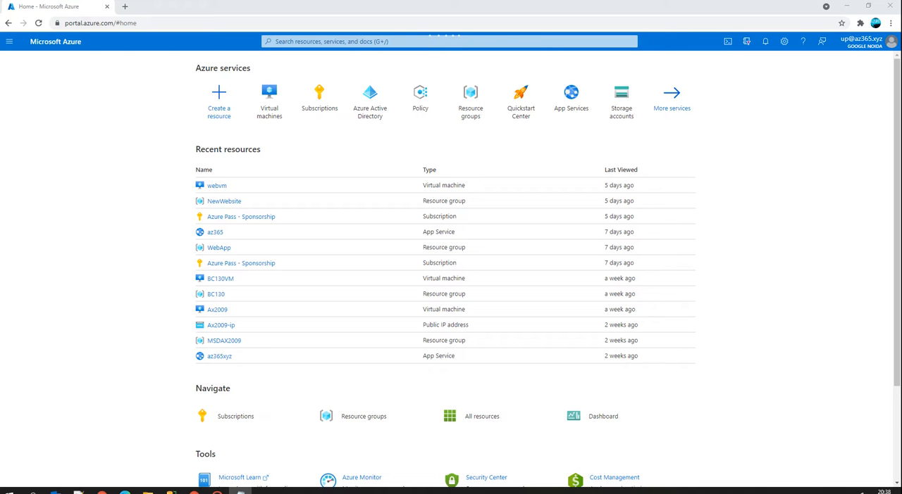
In Notepad, write the lines "MS SQL" and "AZure SQL: backup file: .bacpac format".
drag(465, 184, 473, 168)
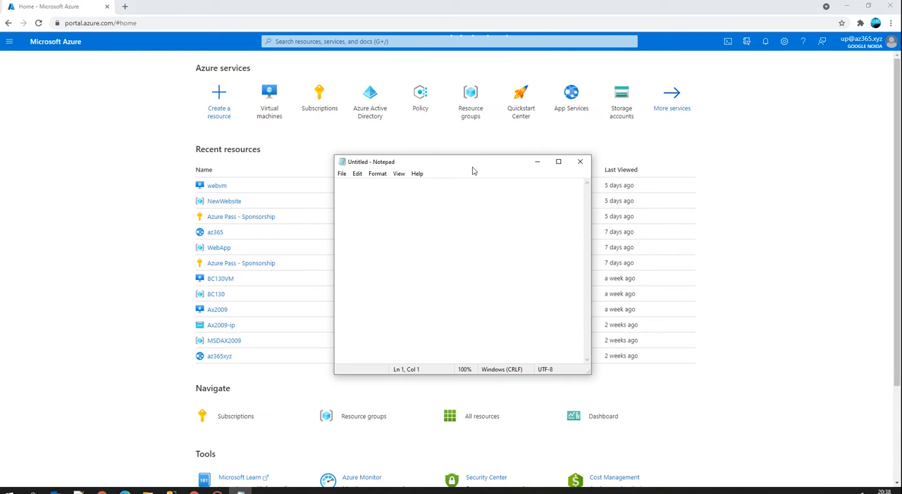
text(MS SQ)
text(L )
text(A)
text(Z)
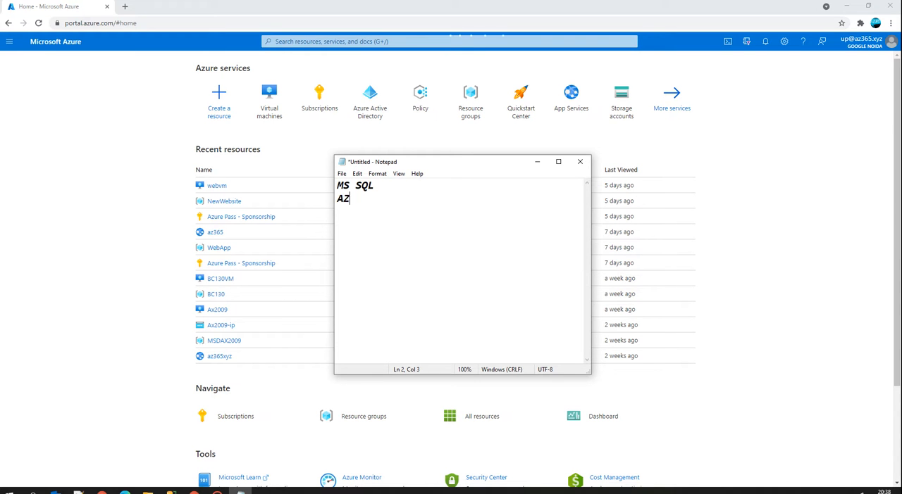
text(ure SQL: bac)
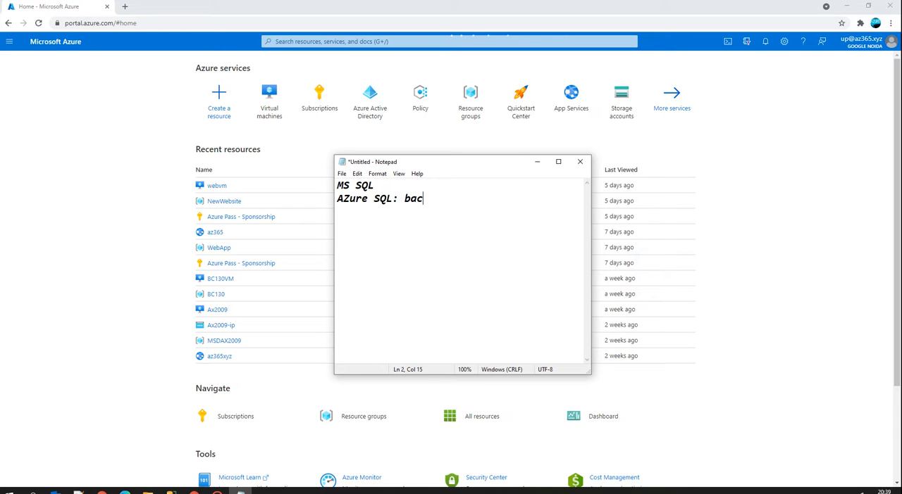
text(kup file: .ba)
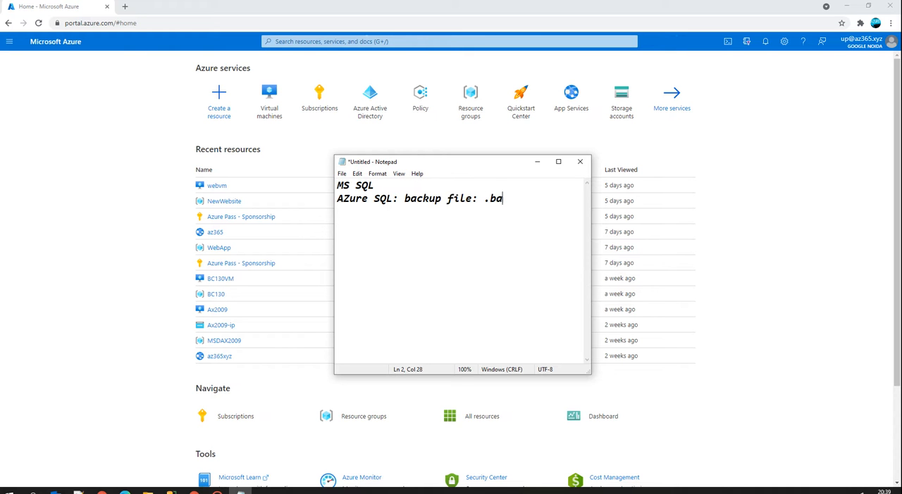
text(cpac format)
drag(484, 199, 574, 200)
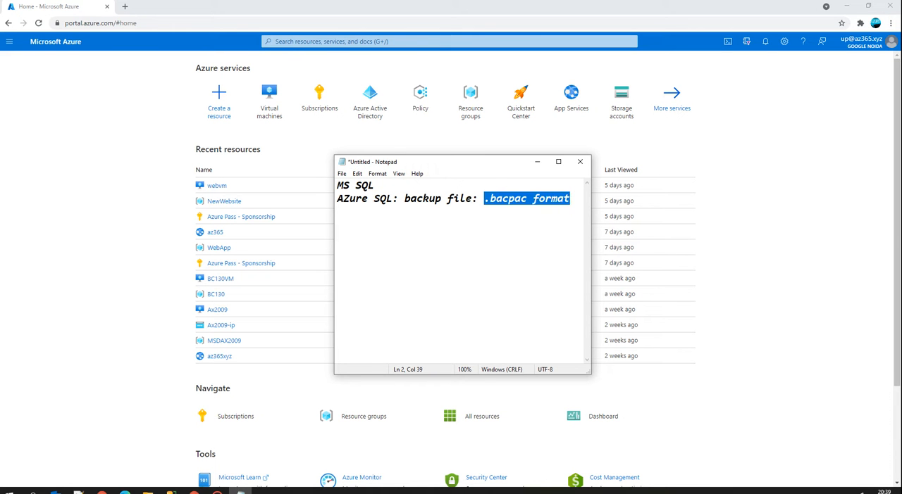
click(430, 186)
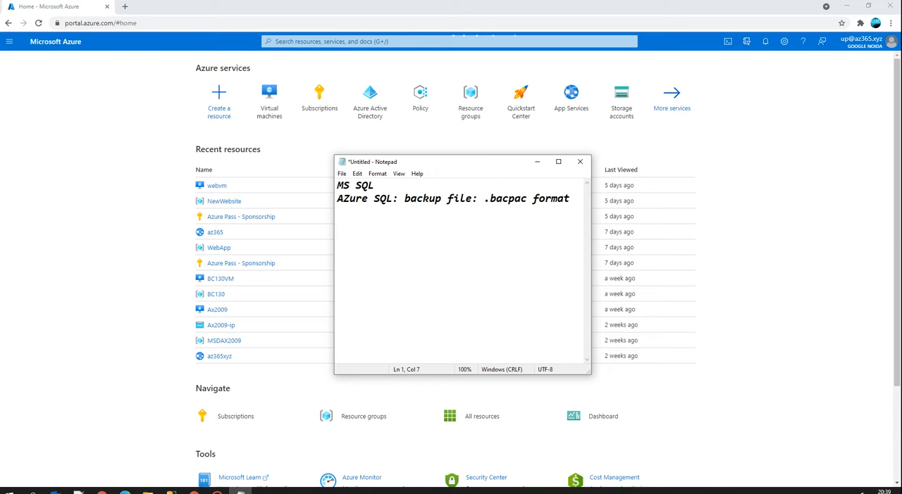
Extend the MS SQL line with a copy of the backup file note, changing its format to .bak.
click(644, 272)
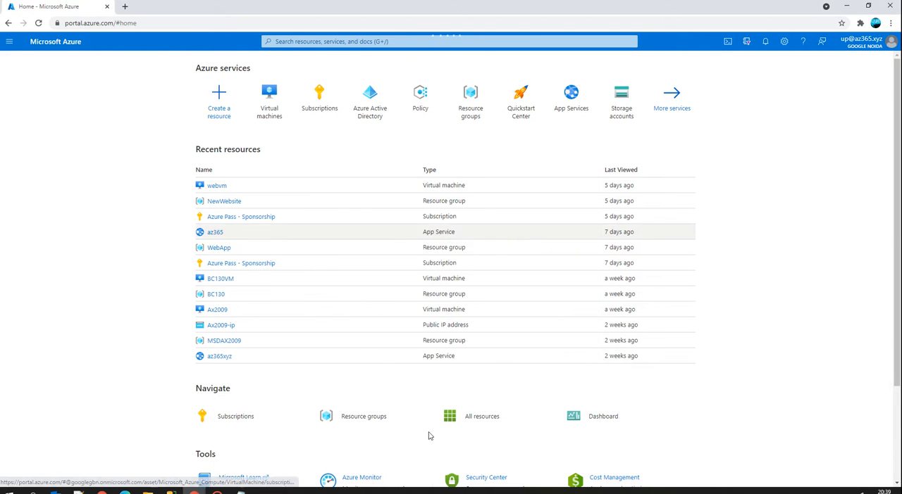
click(243, 493)
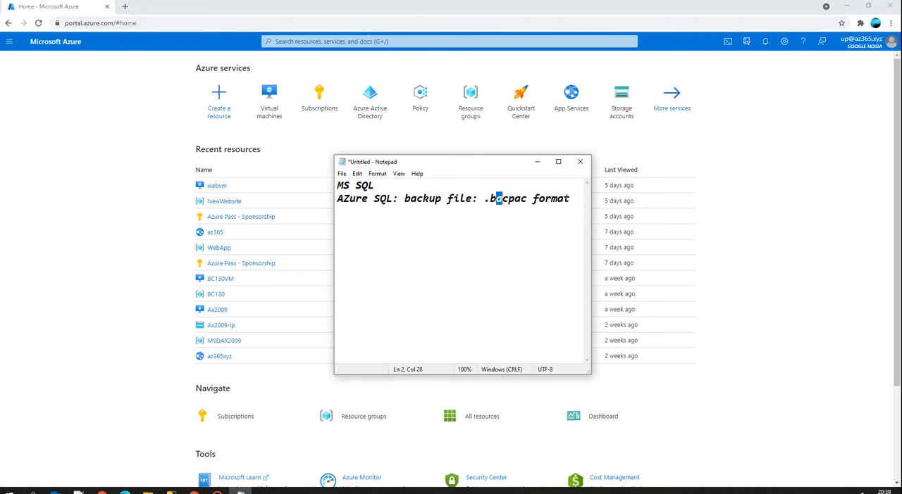
drag(569, 199, 405, 200)
key(ctrl+c)
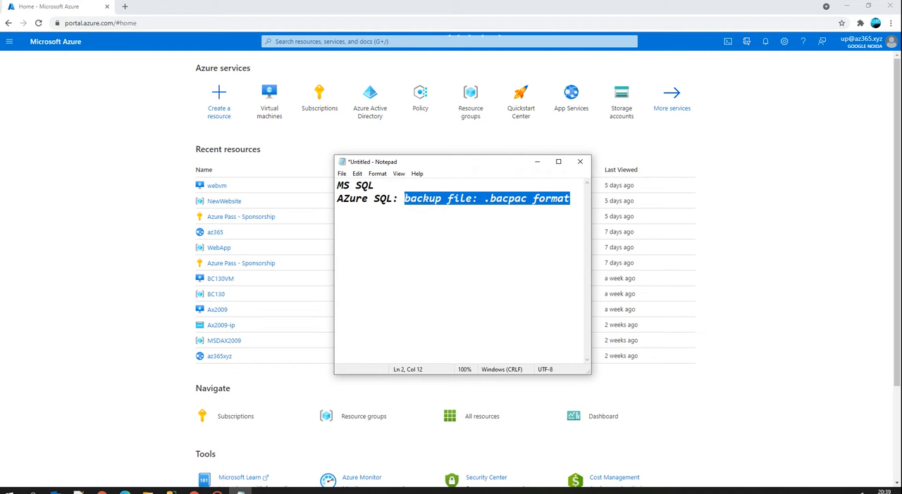
click(379, 185)
text(:)
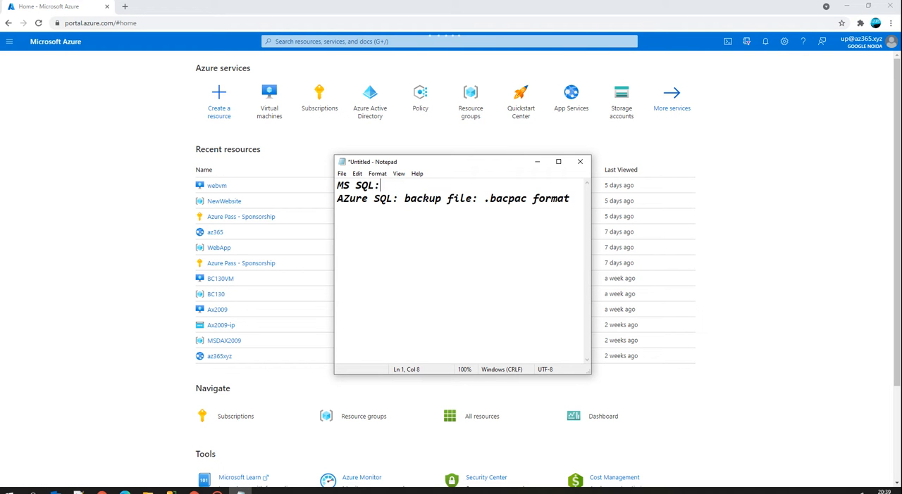
key(ctrl+v)
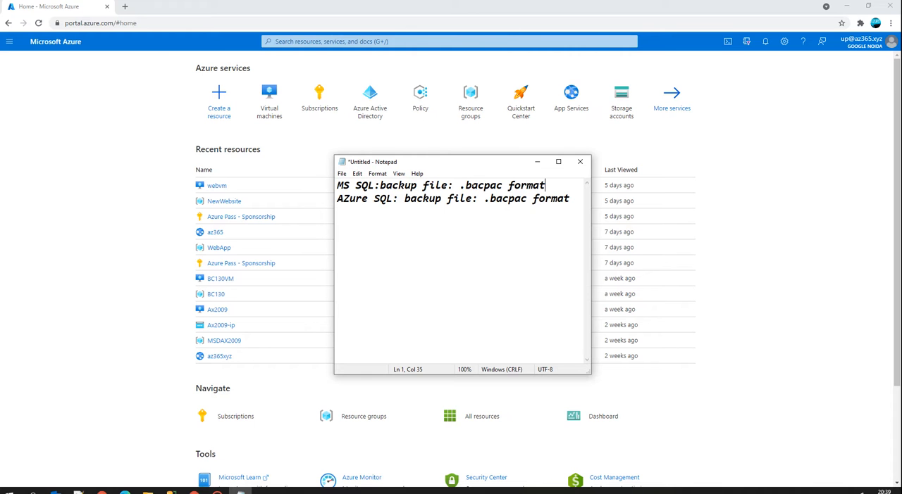
drag(467, 185, 502, 183)
key(BackSpace)
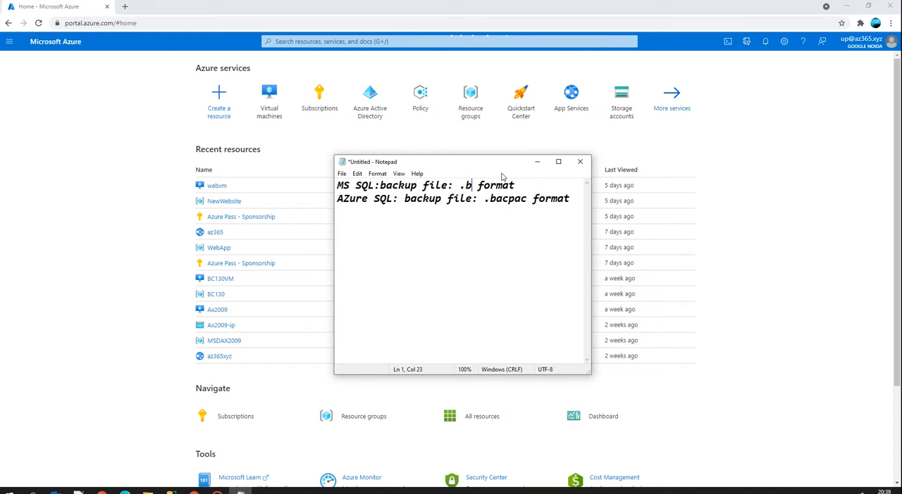
text(ak)
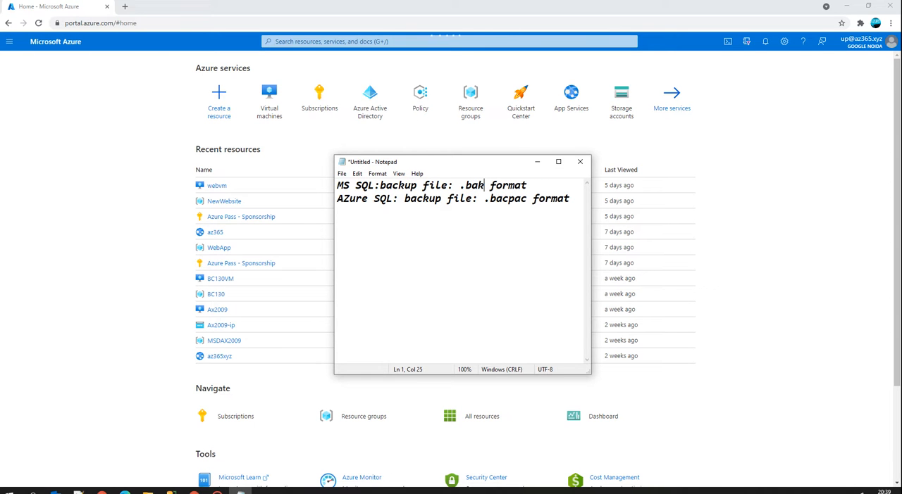
drag(571, 199, 328, 179)
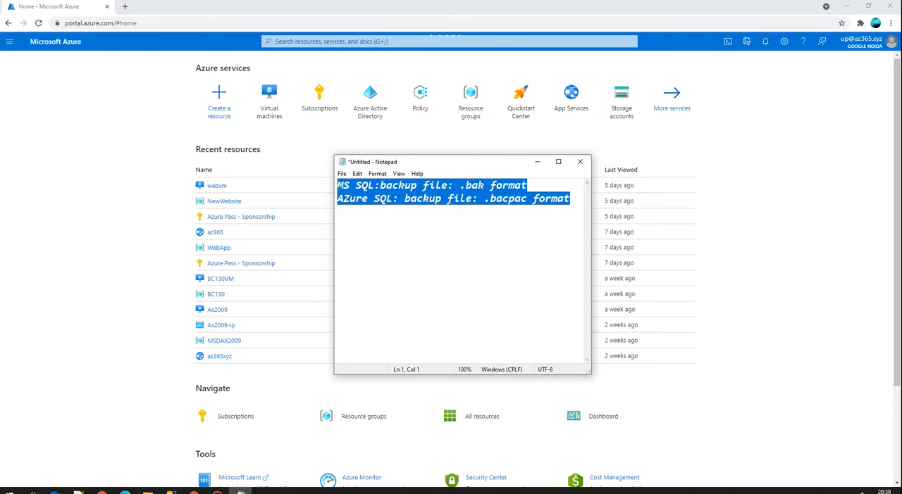
key(super+d)
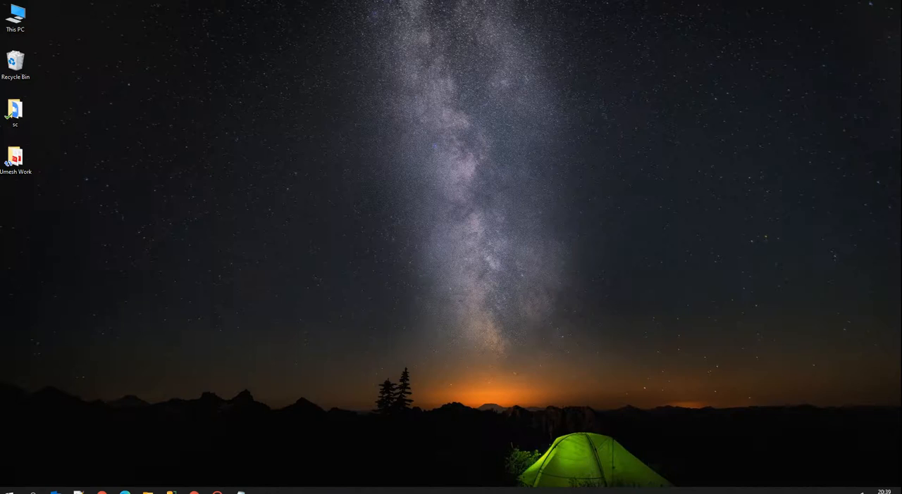
key(super+d)
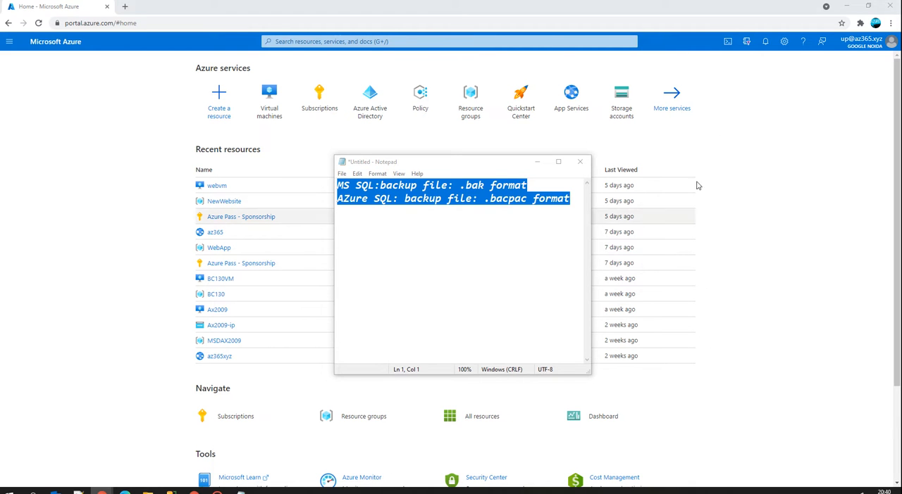
click(715, 136)
click(318, 41)
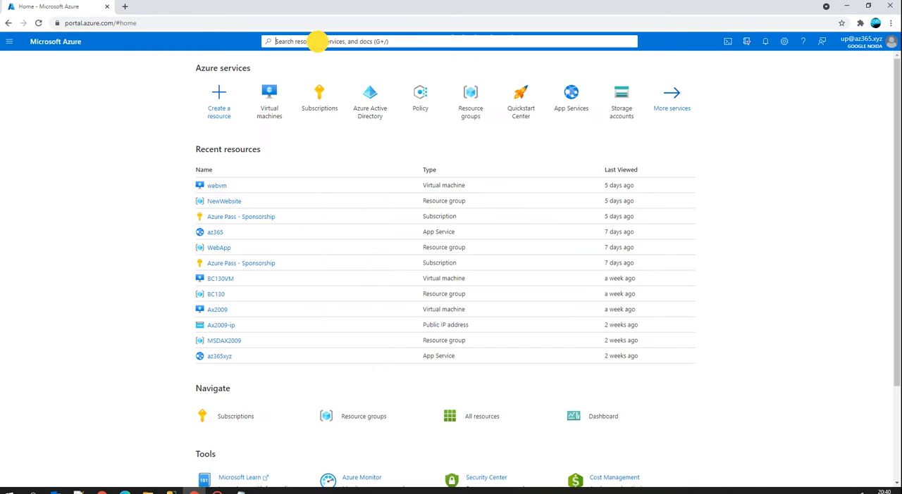
text(Data)
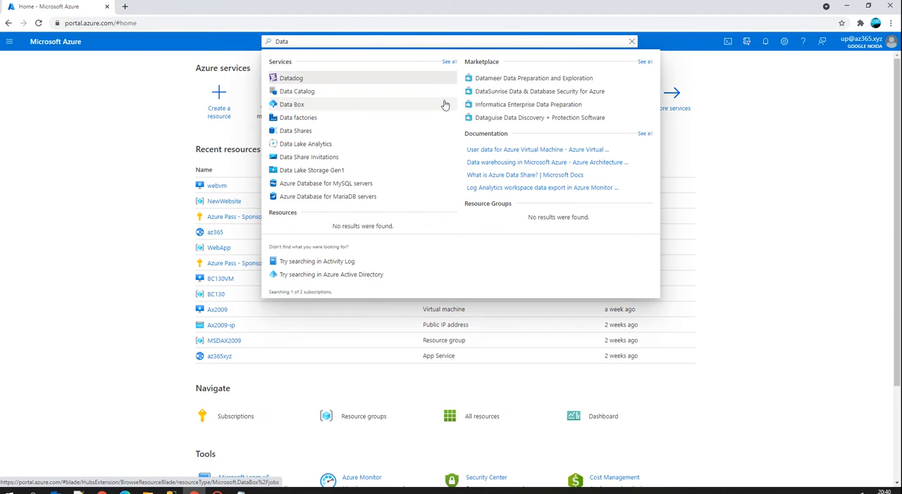
drag(293, 41, 244, 35)
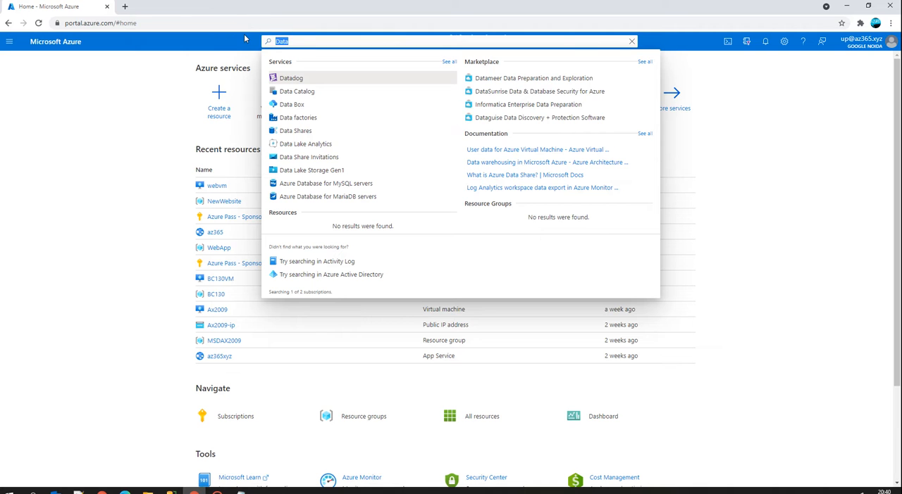
text(Azure D)
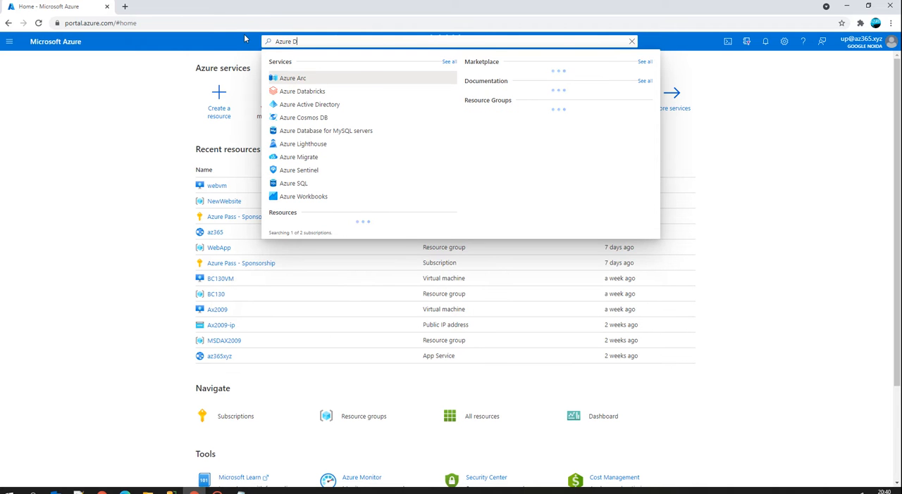
text(ata)
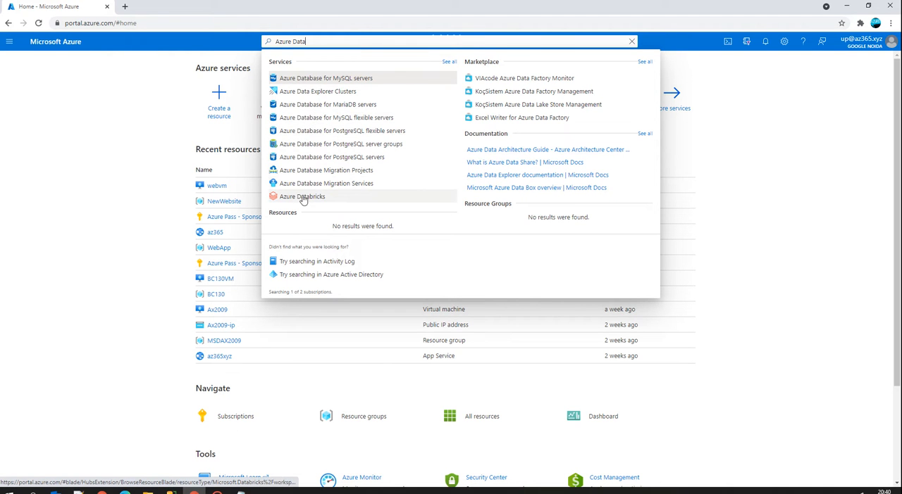
click(301, 79)
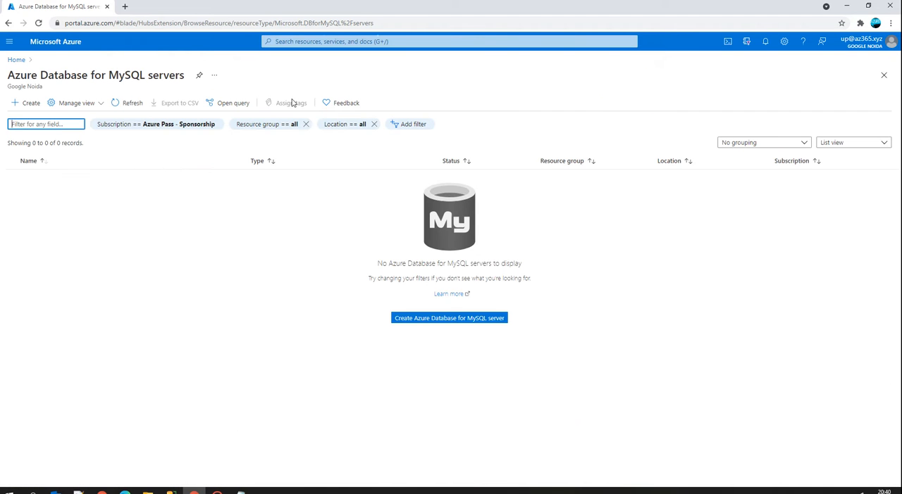
click(16, 60)
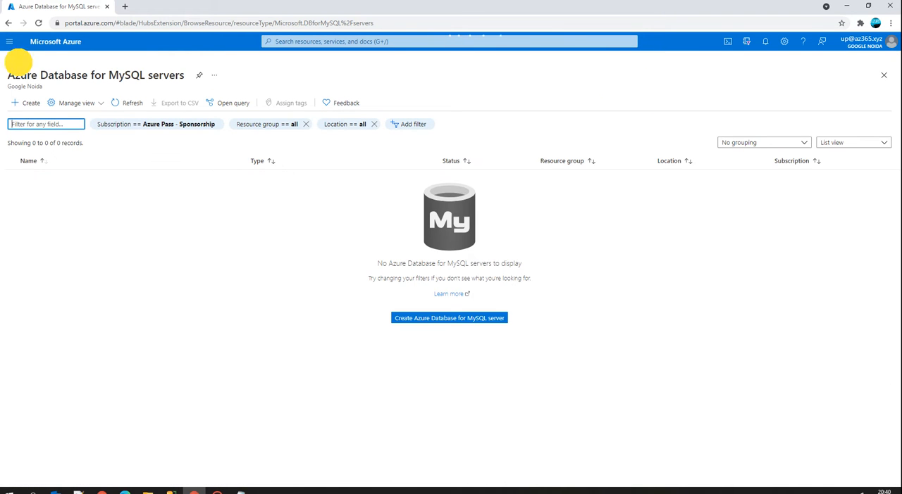
Open the SQL databases service in the Azure portal and begin creating a new SQL database.
click(671, 99)
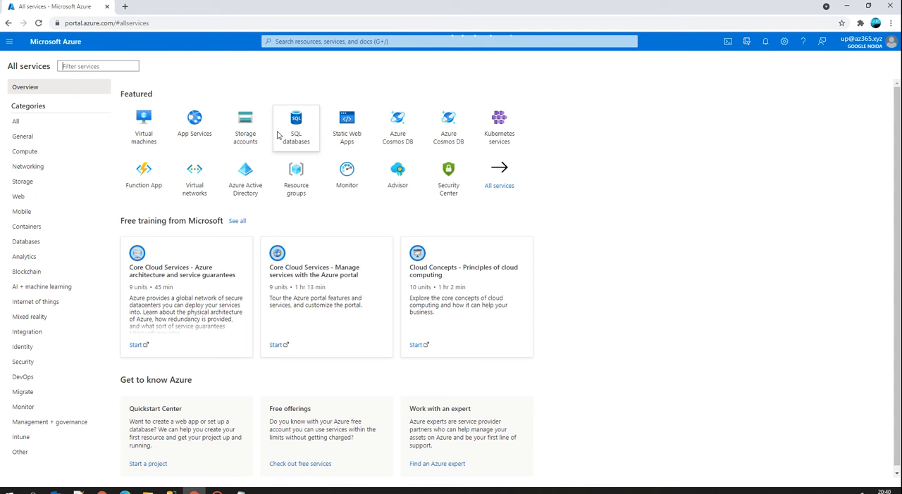
click(302, 127)
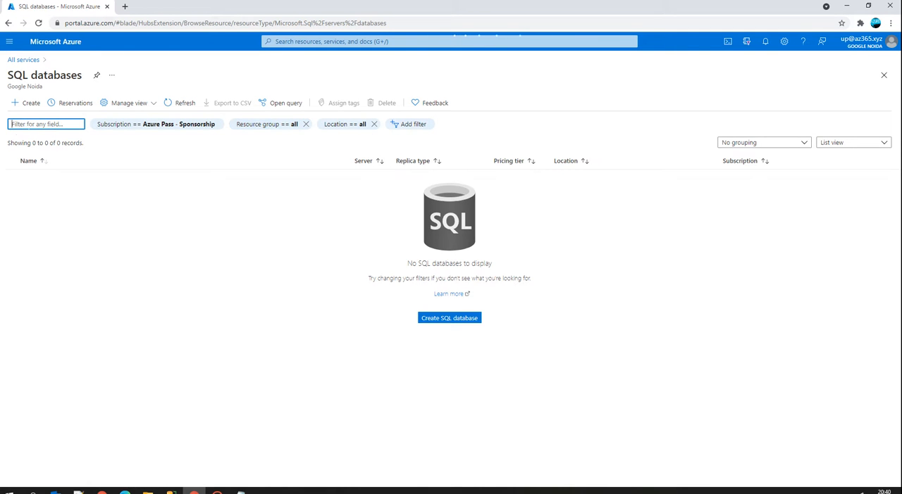
click(25, 104)
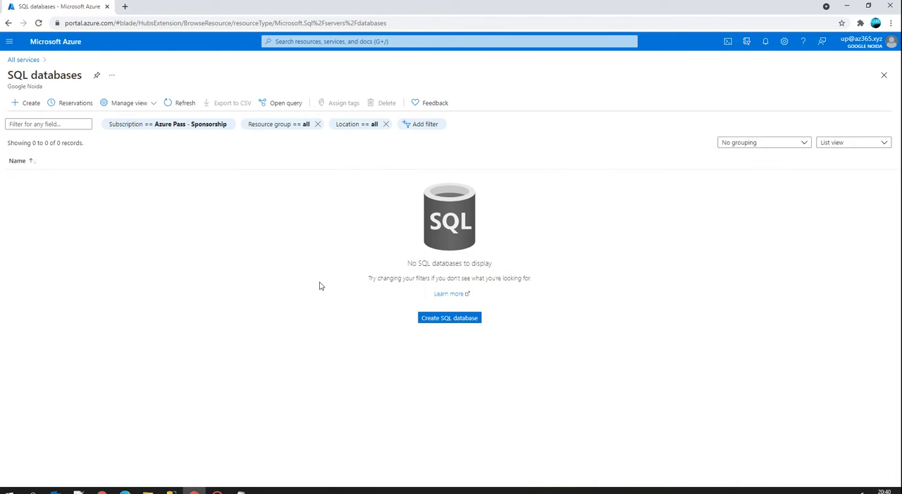
click(448, 319)
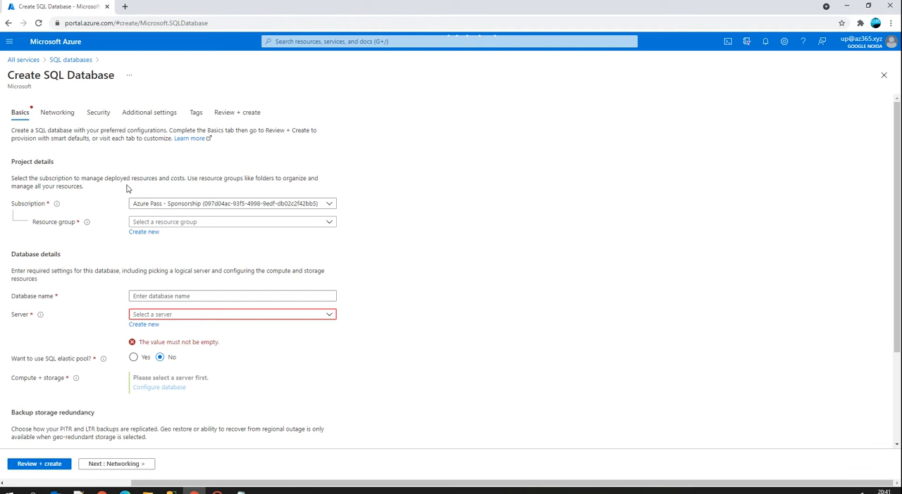
Create a new resource group named SQL_RG for the database.
click(145, 232)
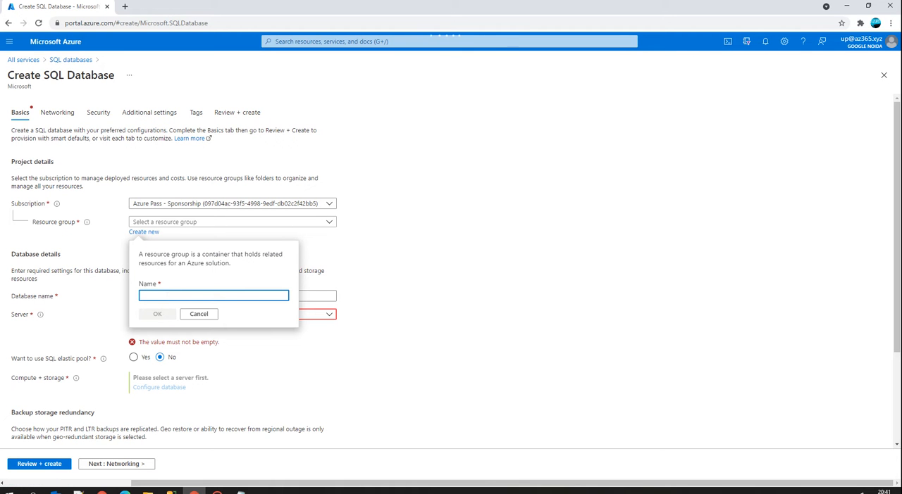
text(SQL)
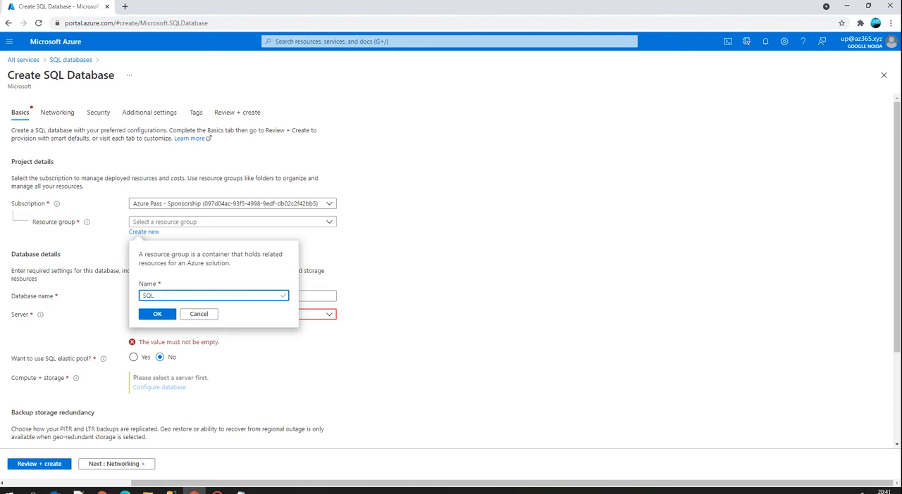
text(_RG)
click(157, 314)
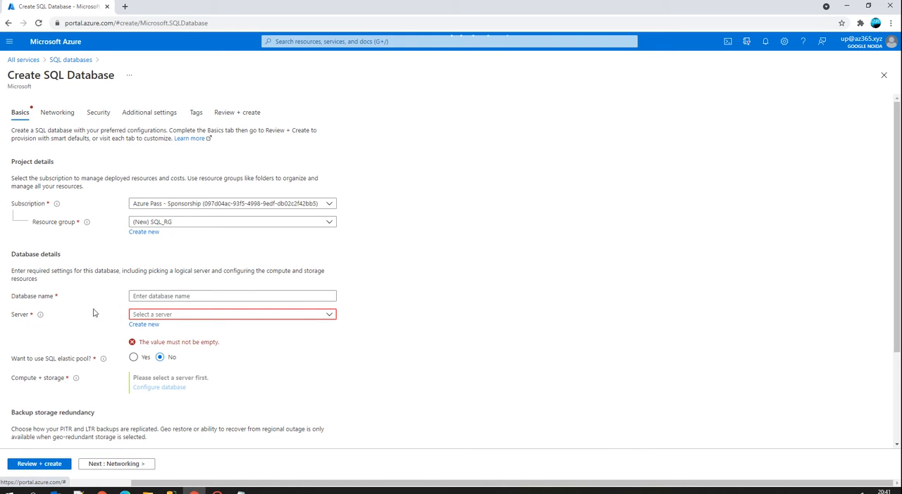
Name the new database DEMOSQL.
click(144, 296)
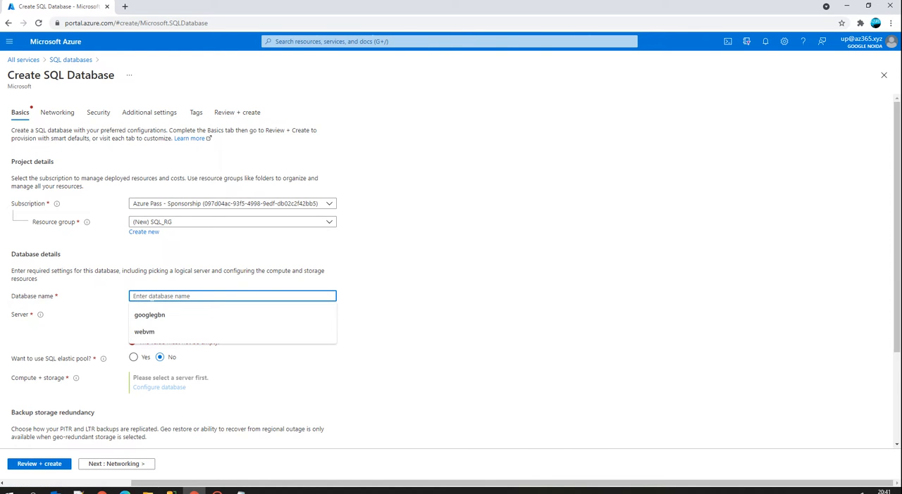
text(s)
key(BackSpace)
text(DE)
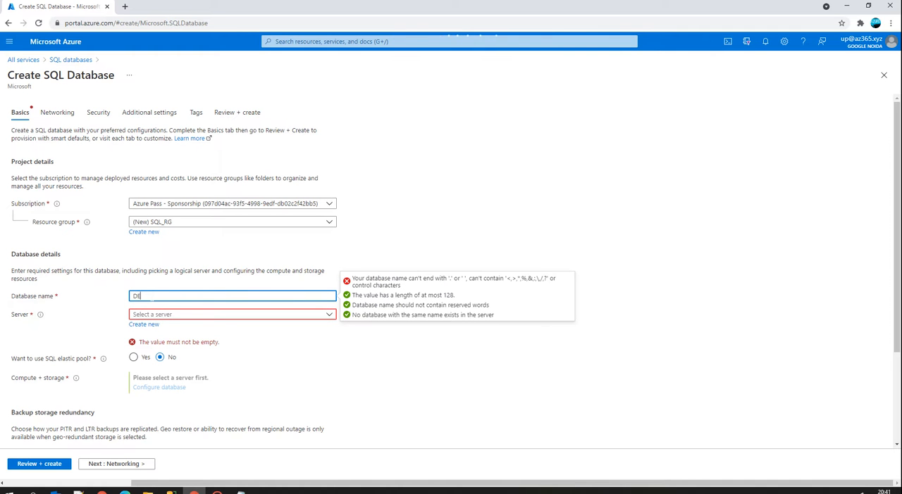
text(MOSQL)
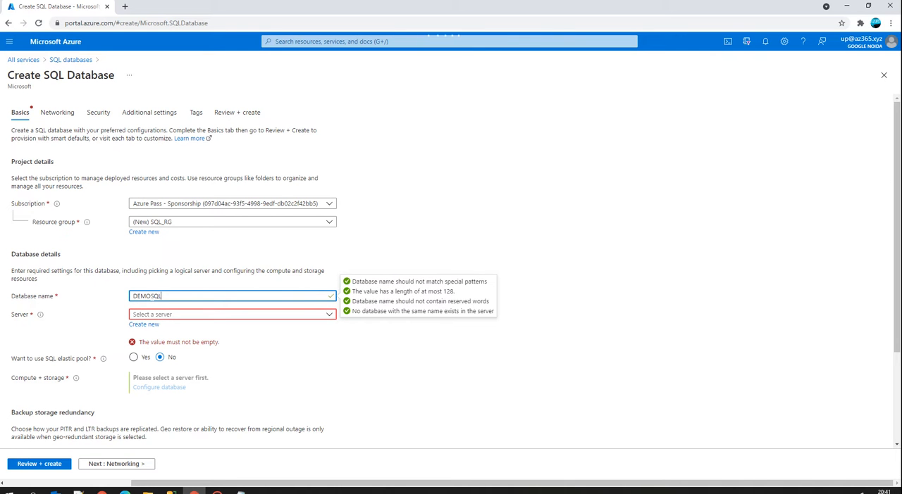
click(220, 335)
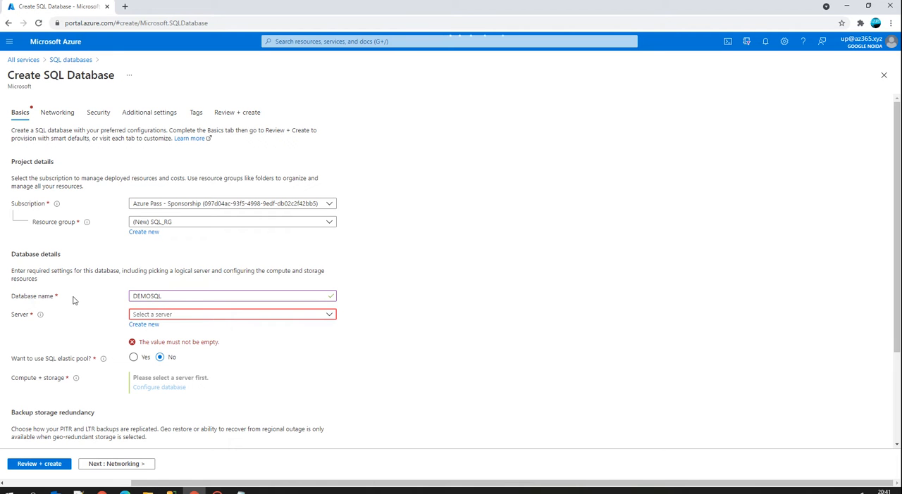
click(109, 297)
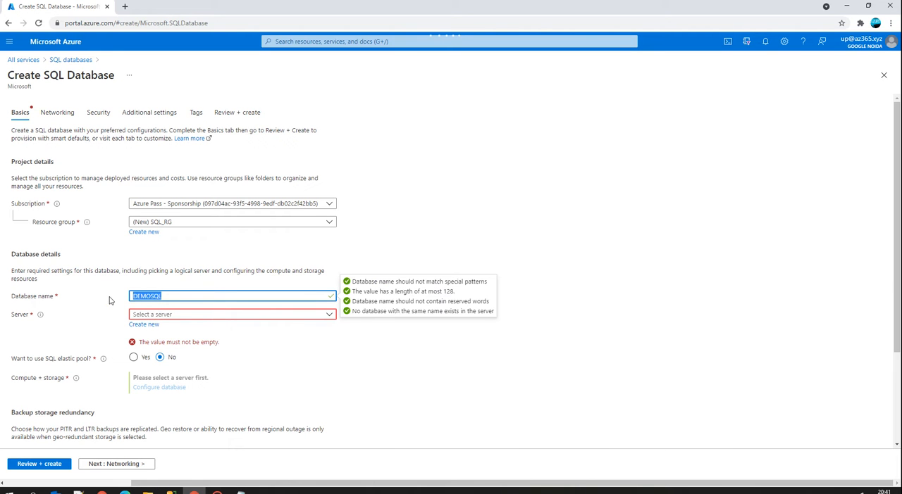
Change the database name to AzureTalksDemoDB.
text(AzureT)
text(alks)
text(D)
text(m)
text(moDB)
drag(190, 296, 112, 297)
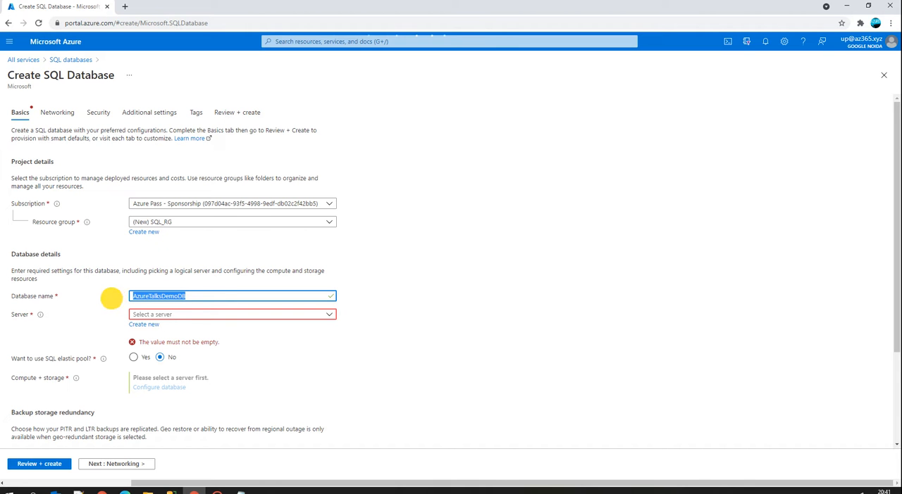
Start a new server for the database and name it az365xyz.
click(148, 327)
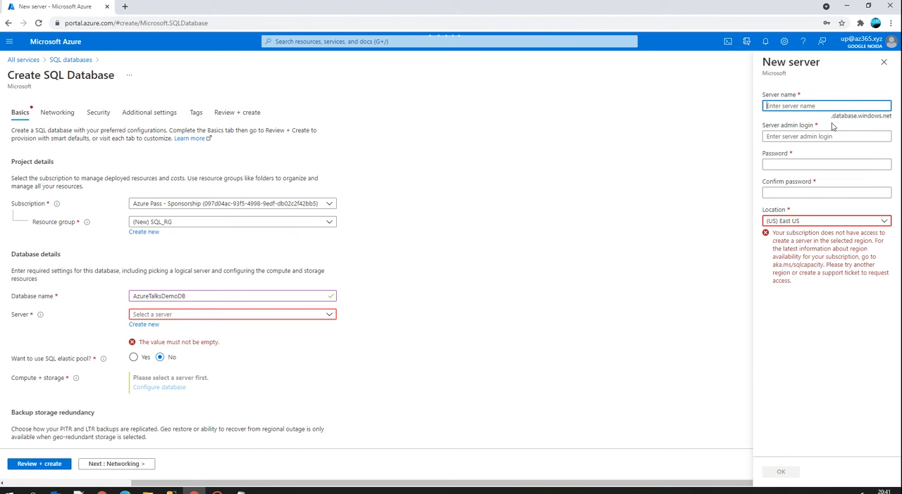
drag(832, 115, 893, 120)
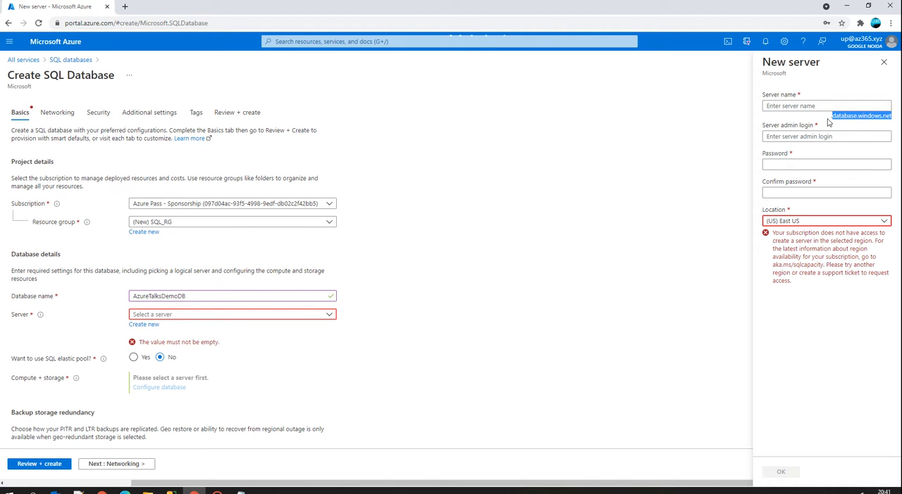
click(799, 106)
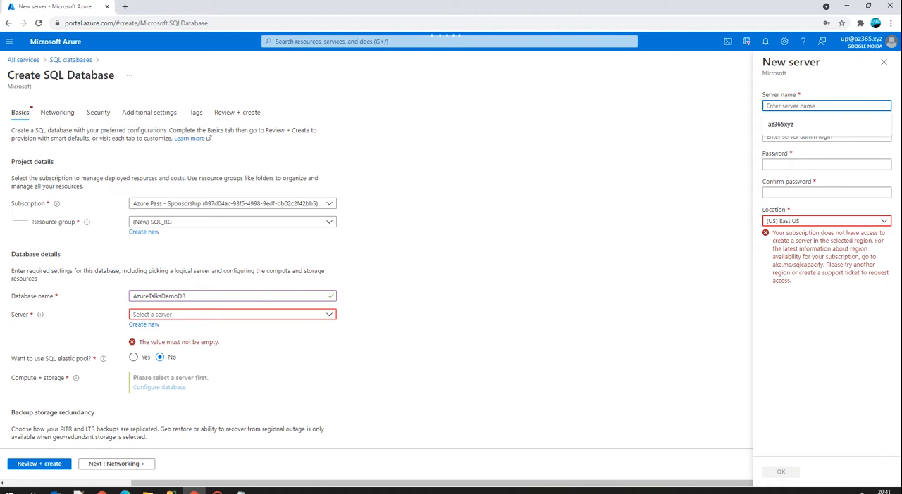
click(785, 130)
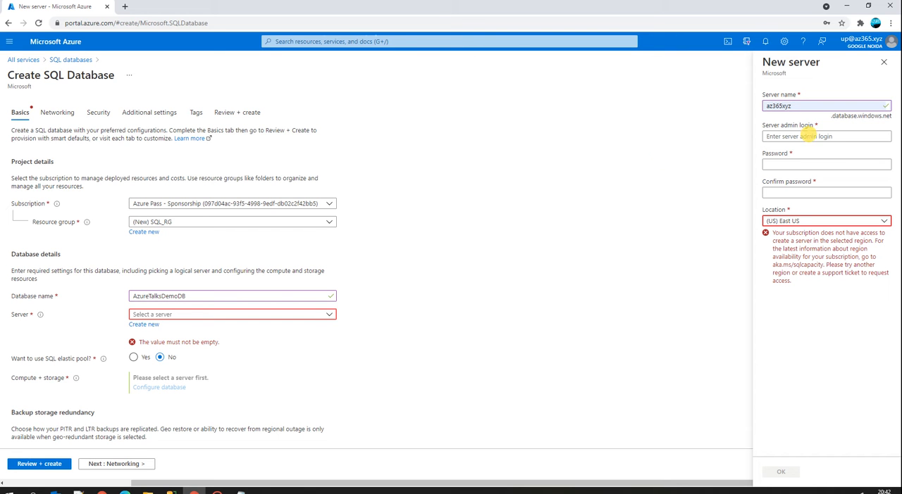
Set the server admin login to sqladmin, then enter and confirm the admin password.
click(794, 137)
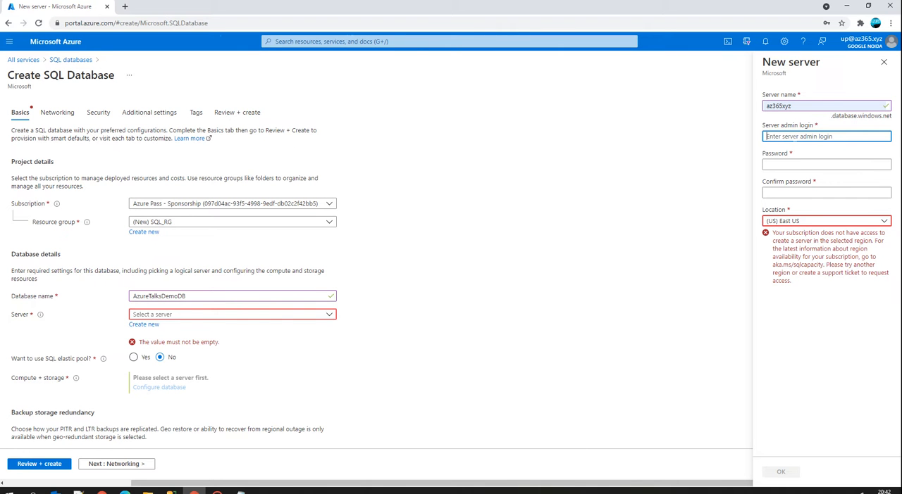
text(sqladmin)
key(Tab)
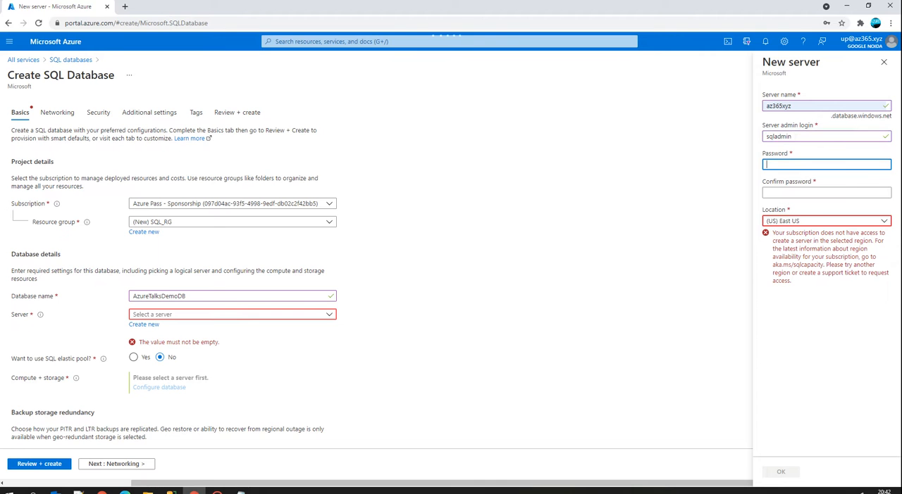
text(P••••••••)
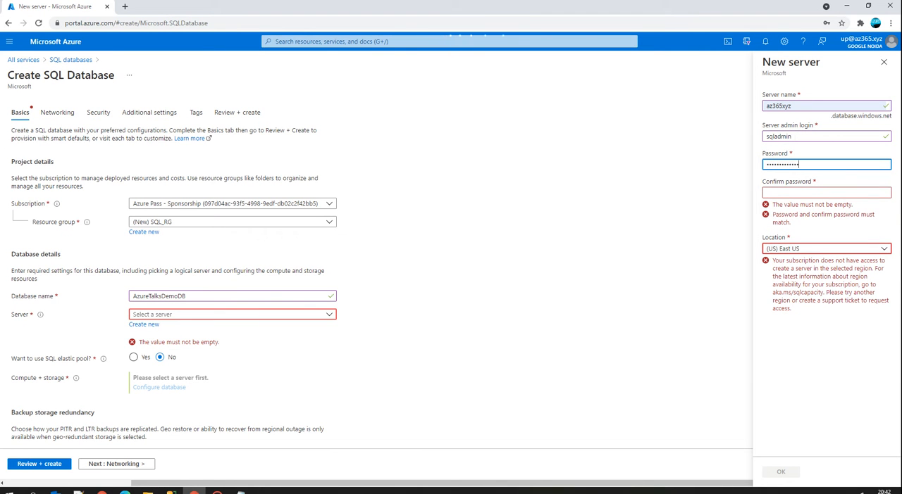
key(Tab)
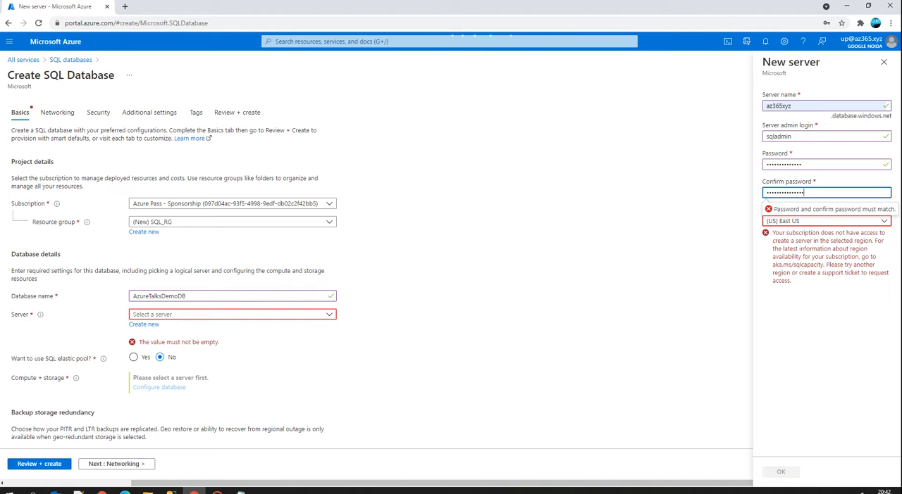
key(Tab)
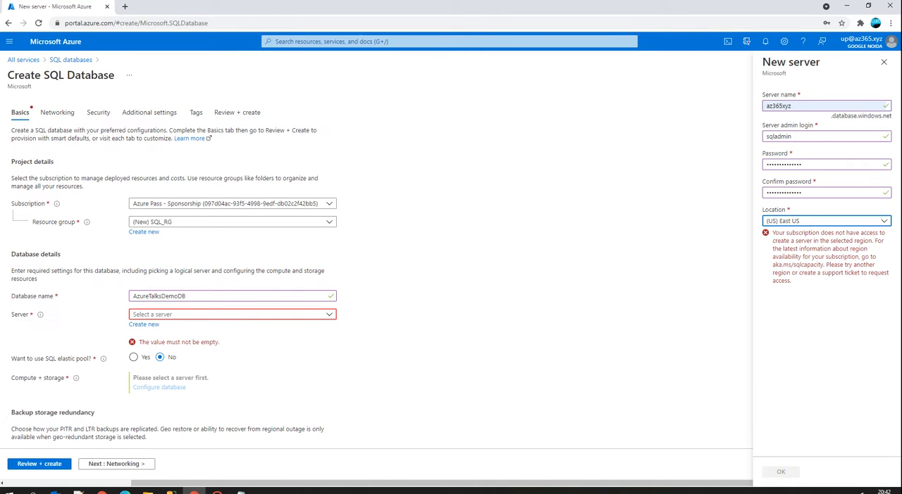
Set the new server's location to (US) East US 2 and accept the server settings.
click(802, 222)
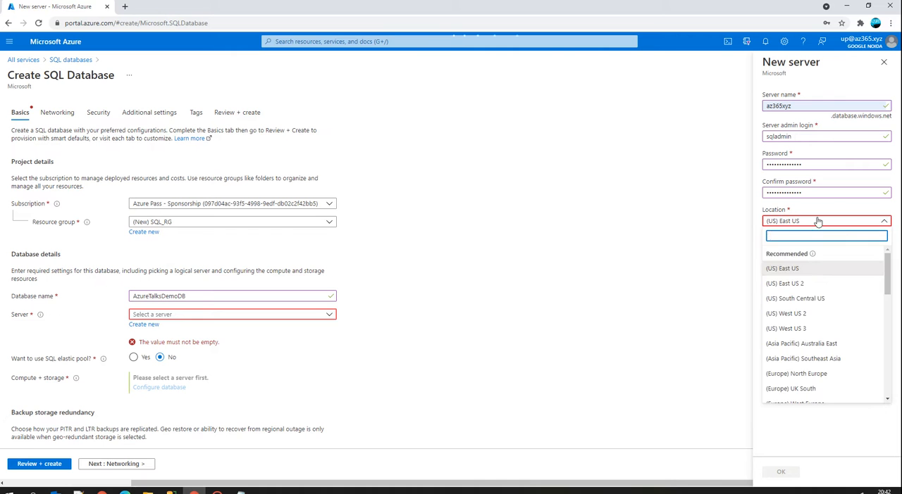
click(810, 269)
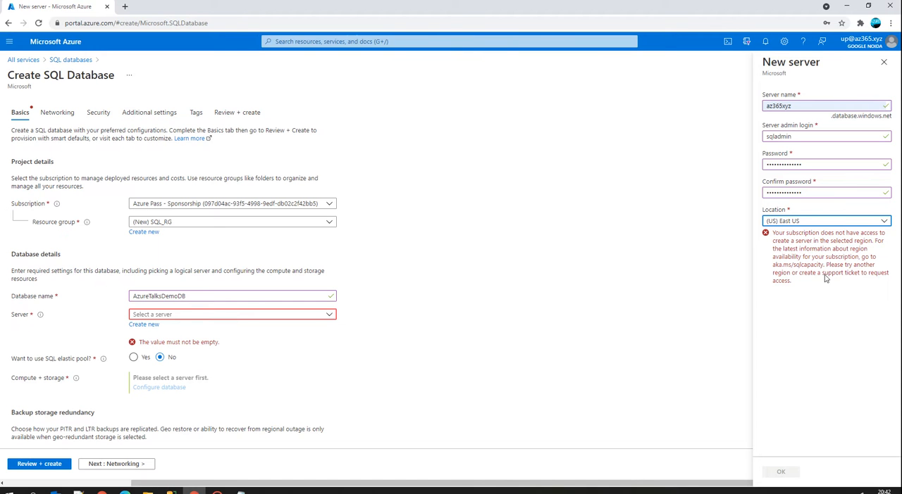
click(883, 222)
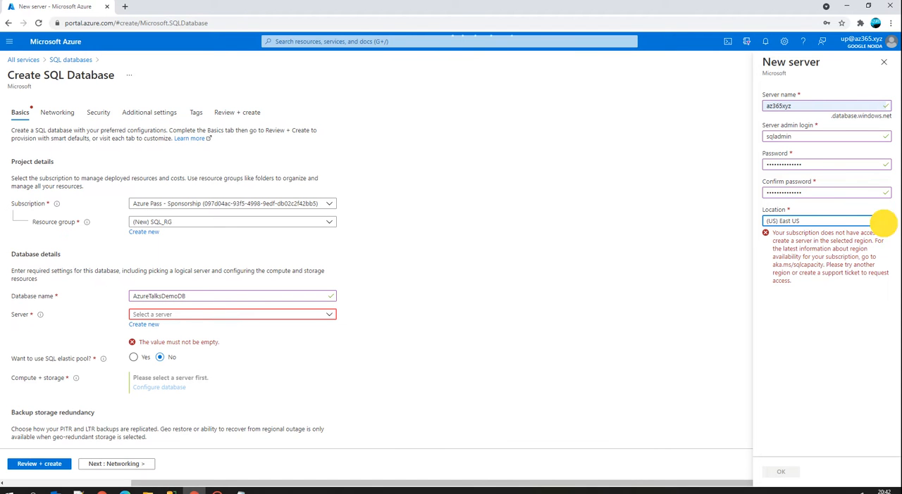
click(811, 284)
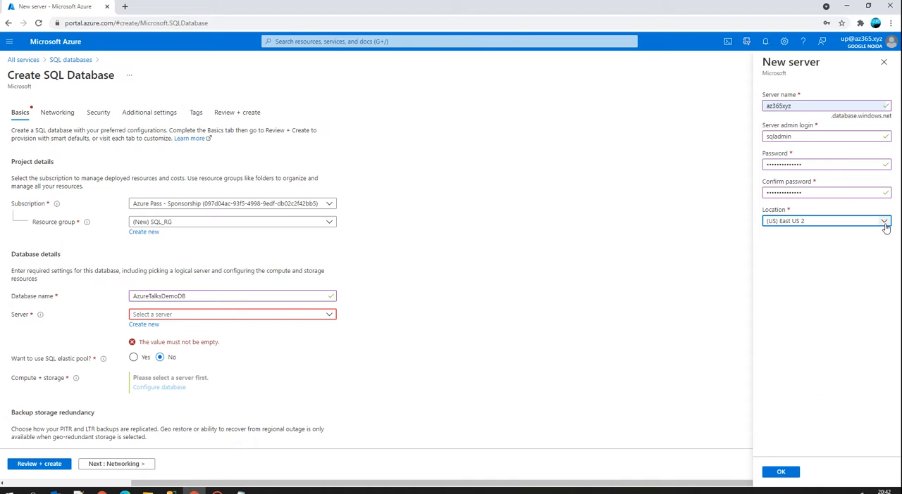
click(781, 474)
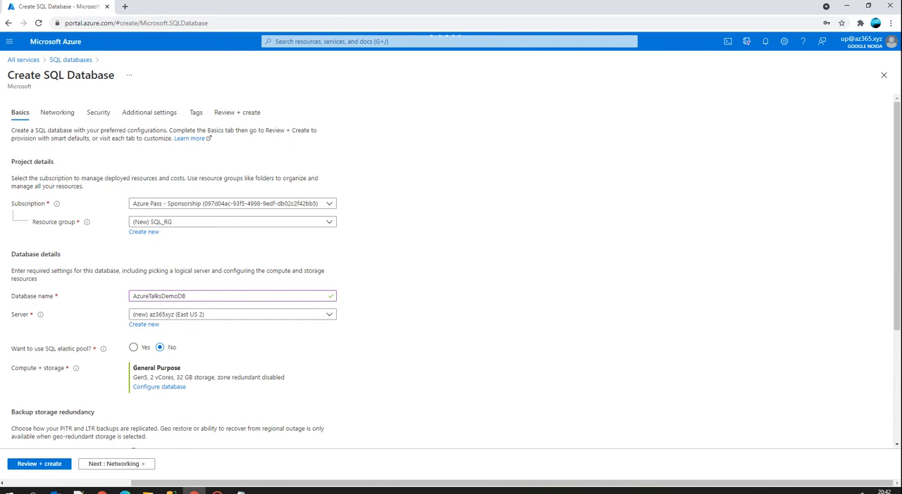
Open the database's compute and storage configuration and set the General Purpose data max size to 1 GB.
click(155, 387)
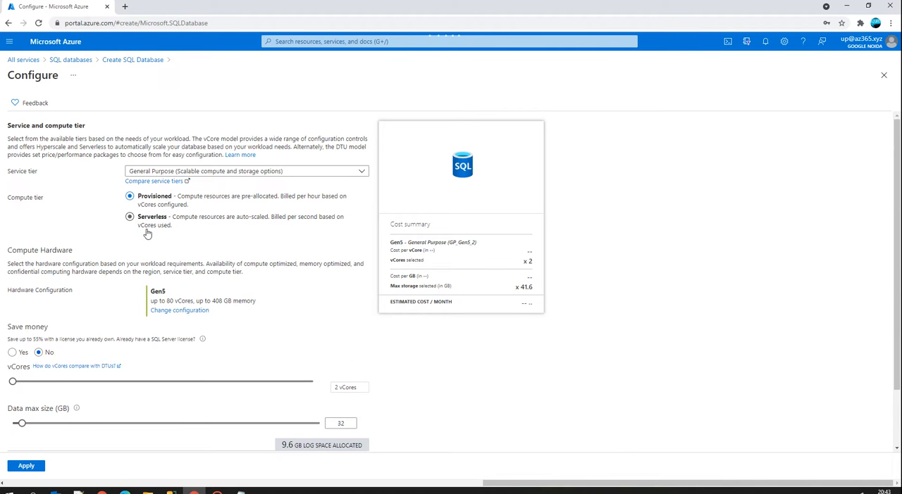
scroll(106, 369, down, 2)
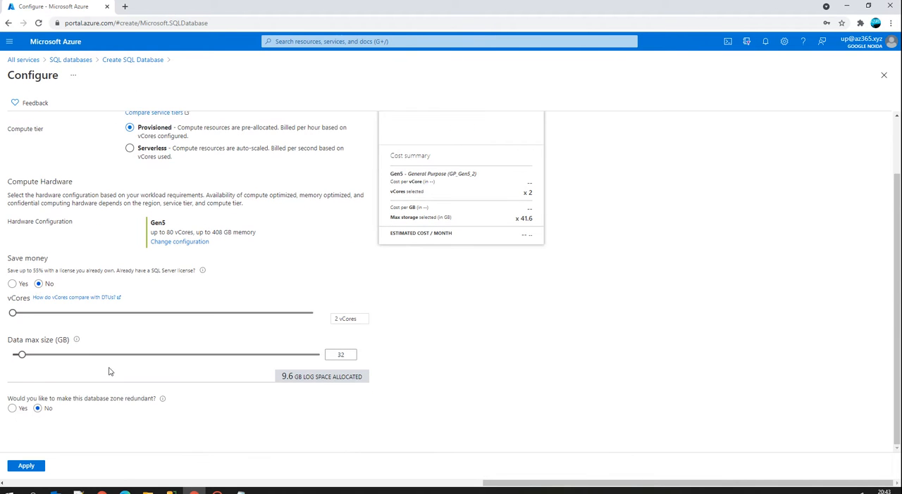
drag(22, 355, 2, 360)
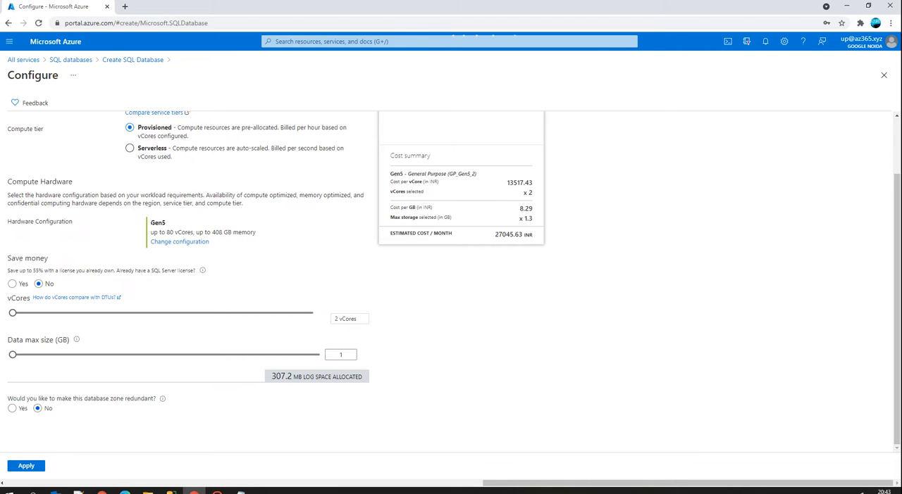
Examine the available SQL hardware configurations without changing the selected one.
click(163, 241)
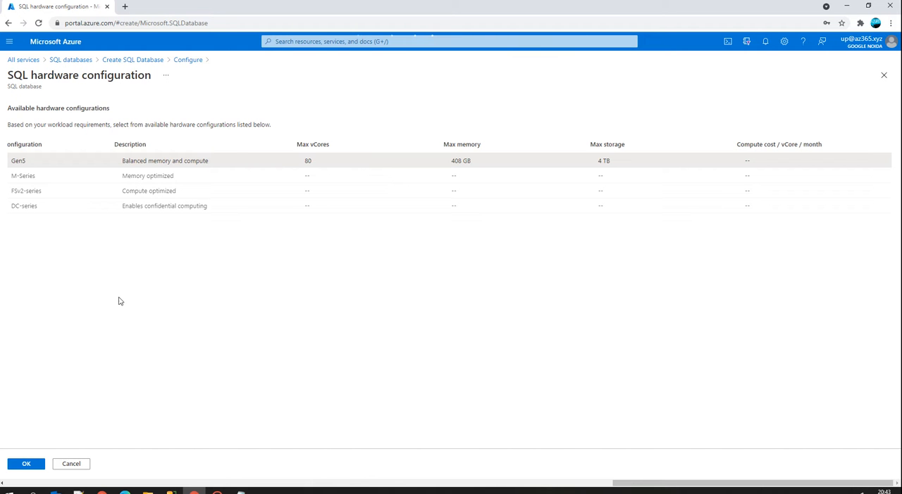
click(71, 466)
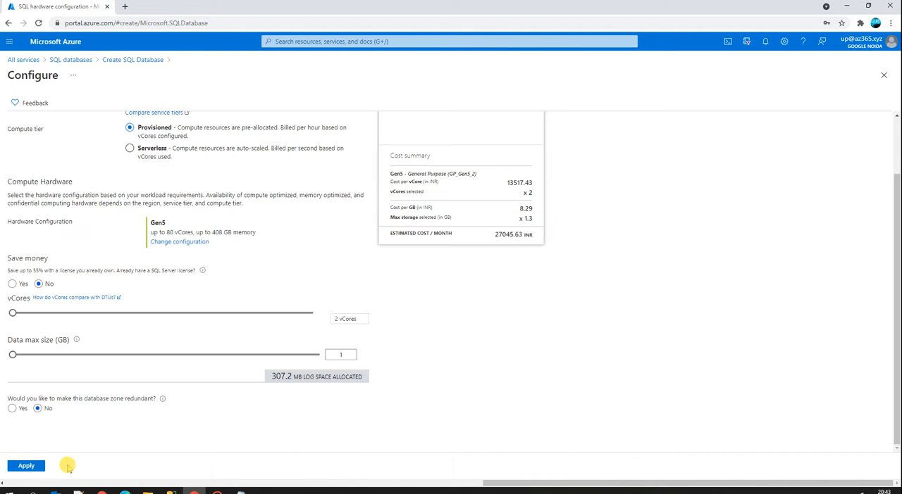
click(179, 243)
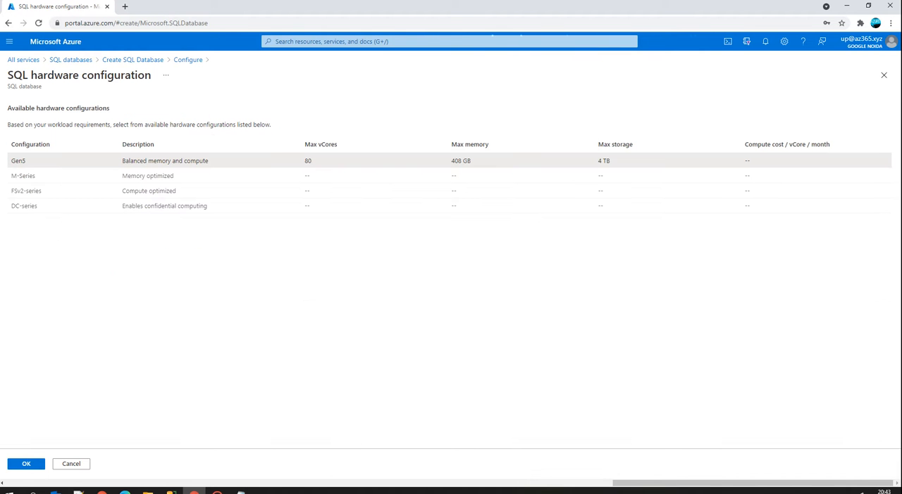
click(70, 464)
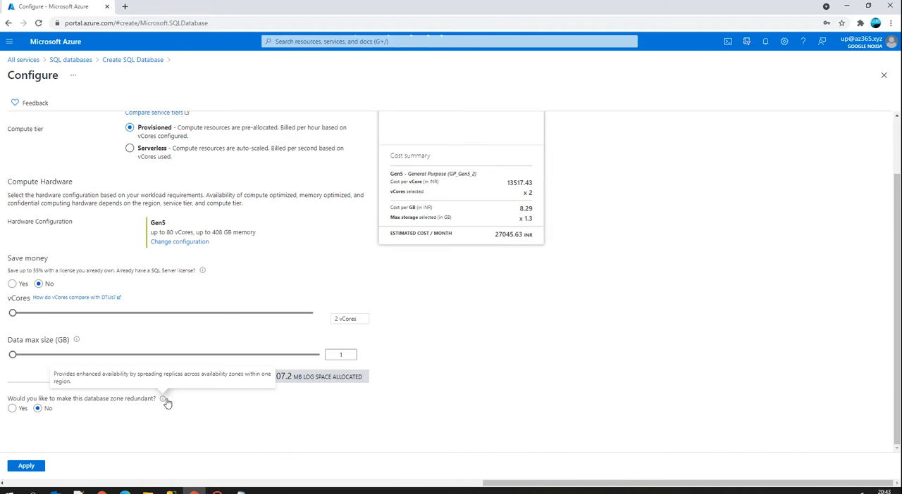
Apply the Basic service tier for less demanding workloads with a data max size of 0.5 GB.
scroll(246, 257, up, 1)
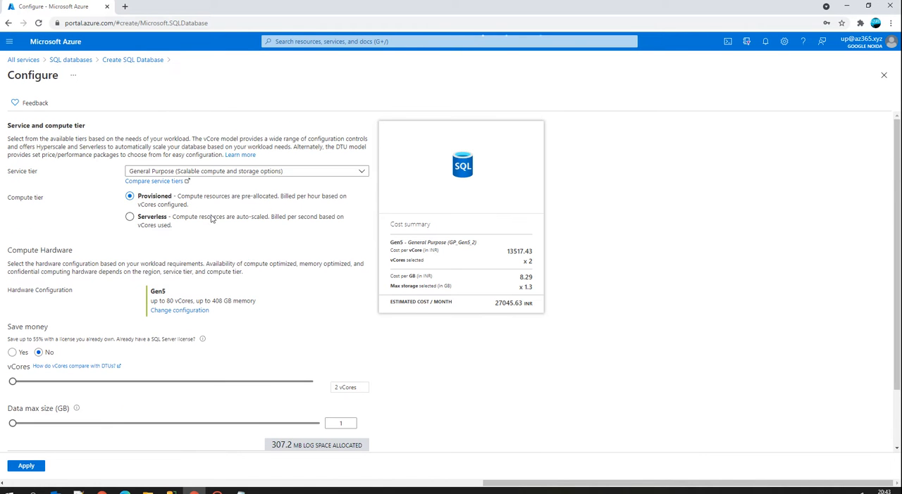
click(185, 171)
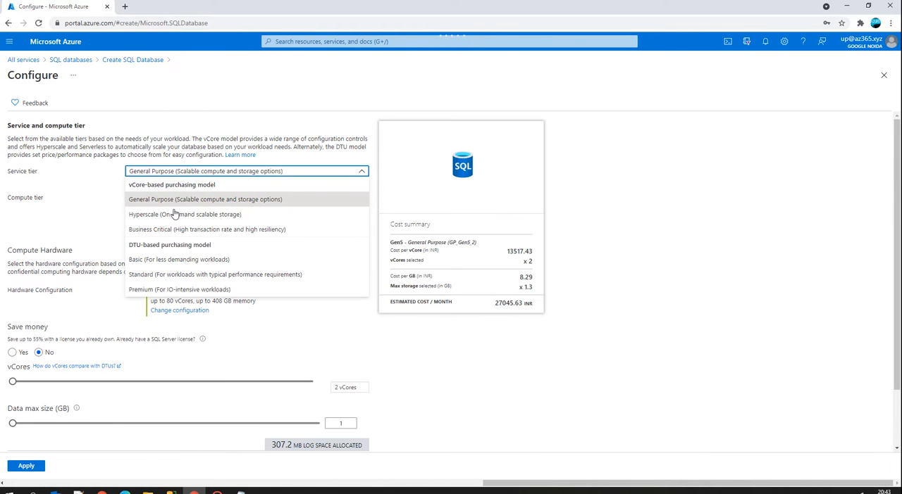
click(149, 262)
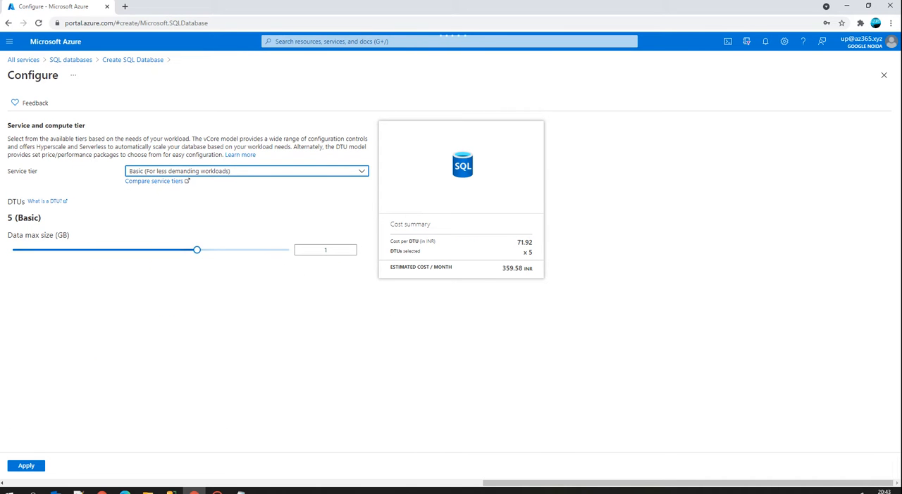
drag(197, 250, 61, 257)
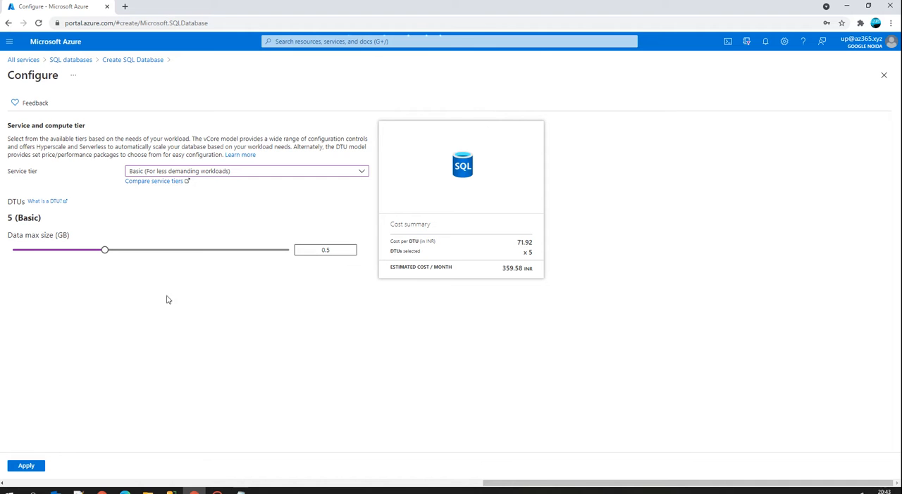
click(25, 466)
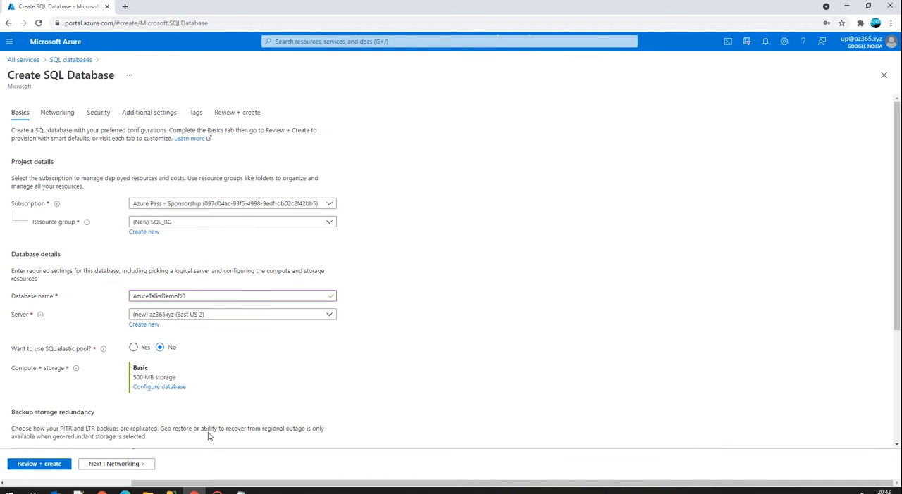
Select locally-redundant backup storage as the database's backup storage redundancy.
scroll(111, 366, down, 2)
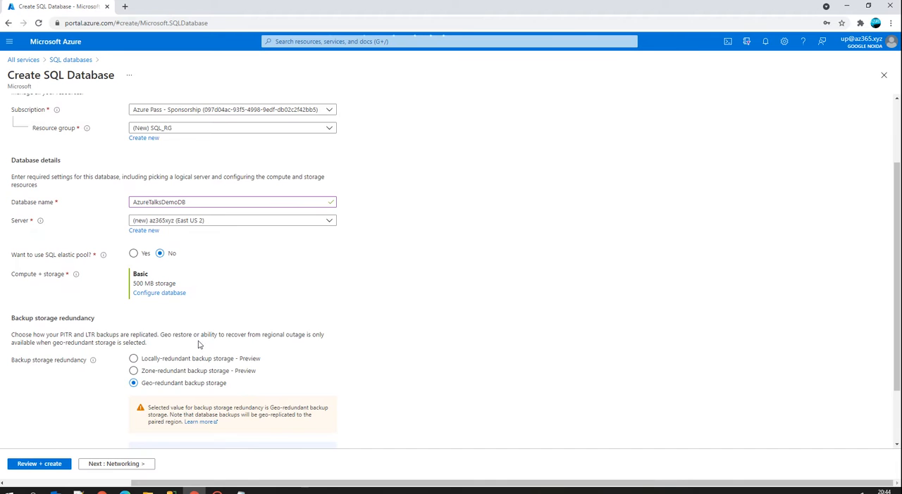
scroll(229, 328, up, 2)
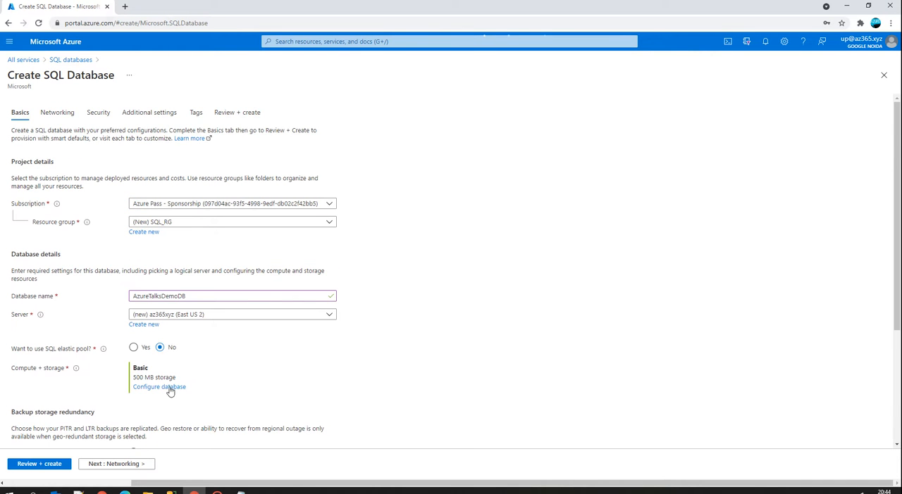
scroll(170, 391, down, 2)
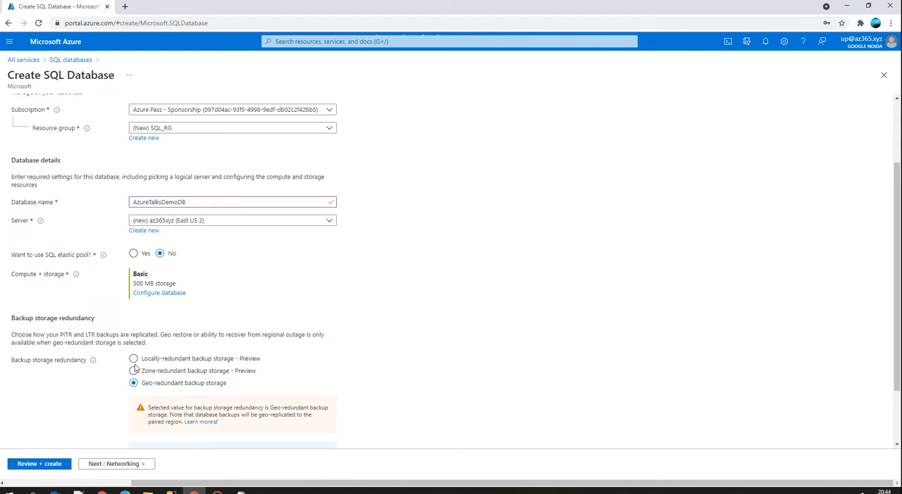
click(134, 359)
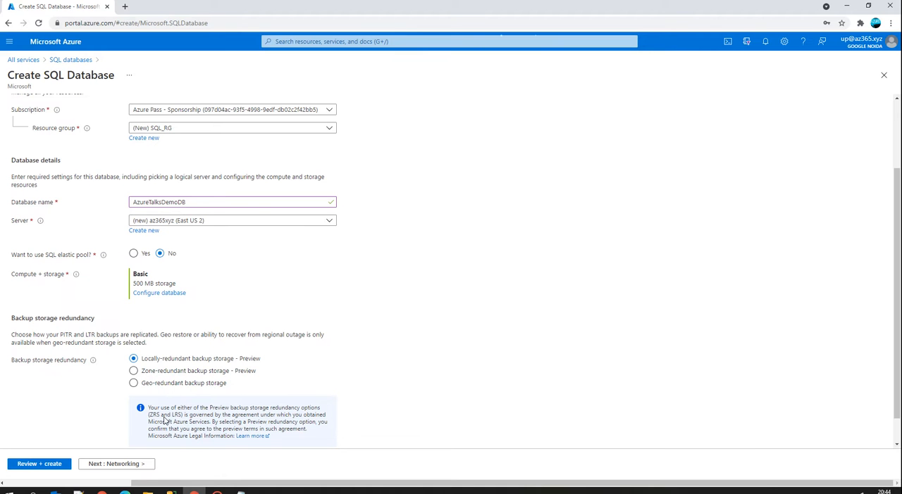
Set the server's network connectivity method to Public endpoint and proceed to the additional settings, leaving Azure Defender at Not now.
click(126, 466)
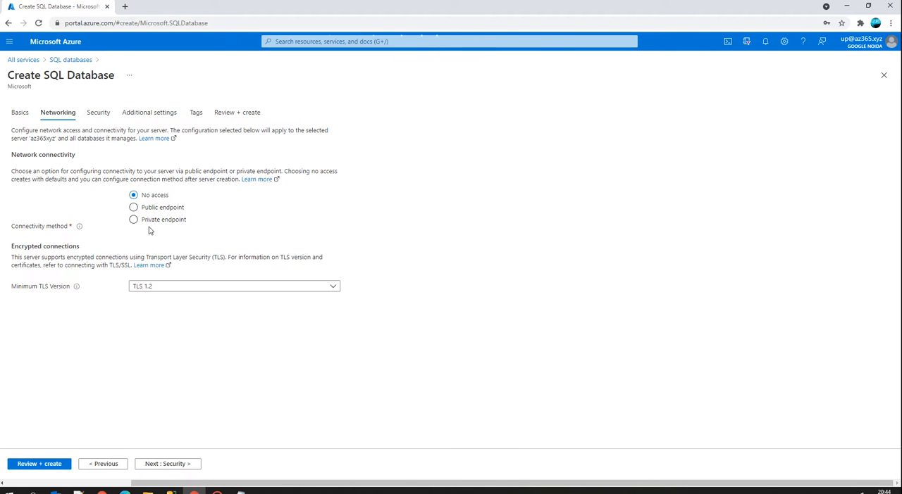
click(134, 209)
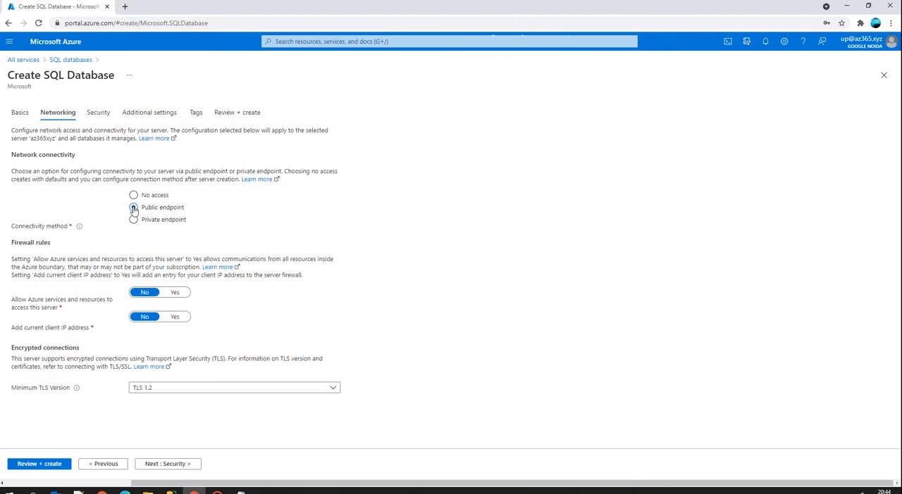
click(134, 199)
click(134, 207)
click(173, 463)
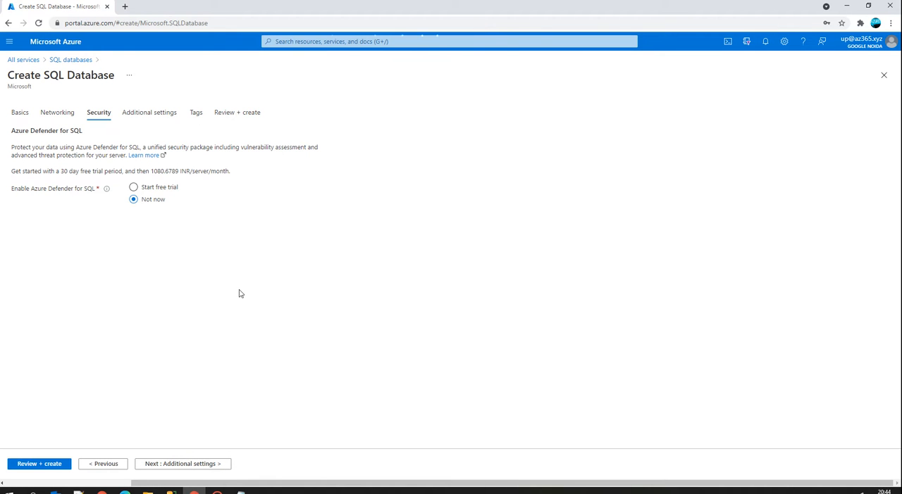
click(192, 466)
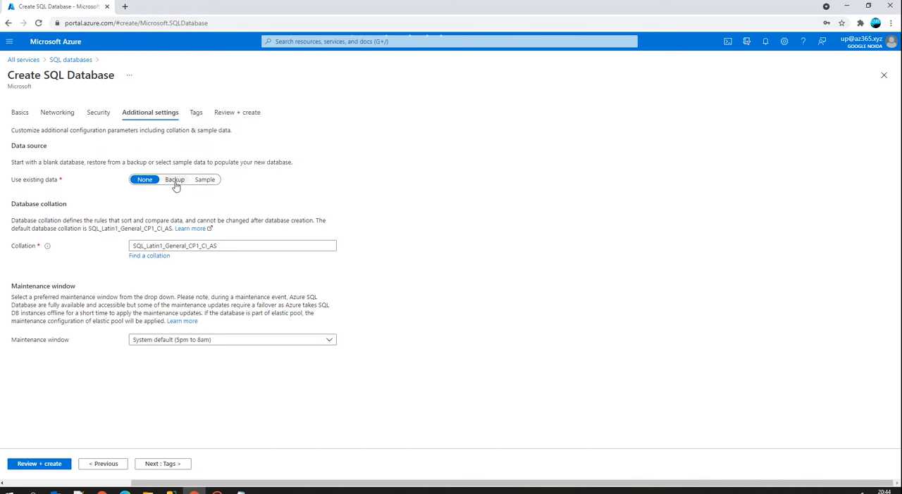
Compare the Sample and Backup data source options, set Use existing data to None, and proceed to the tags.
click(202, 181)
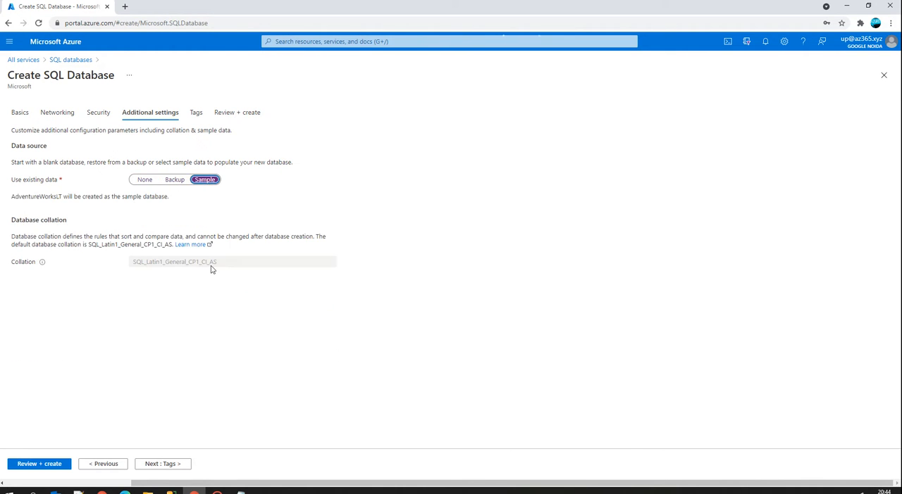
click(168, 182)
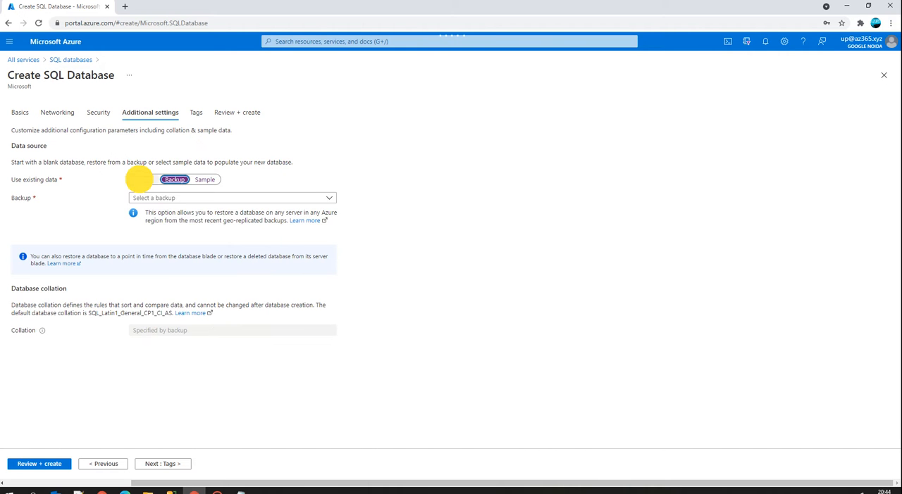
click(143, 181)
click(169, 466)
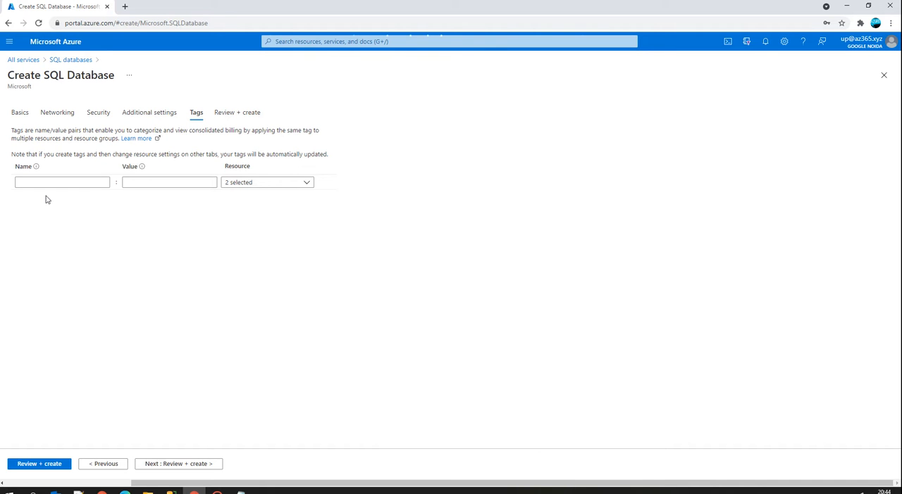
Leave the tags empty, review the configuration summary, and submit the SQL database for creation.
click(181, 464)
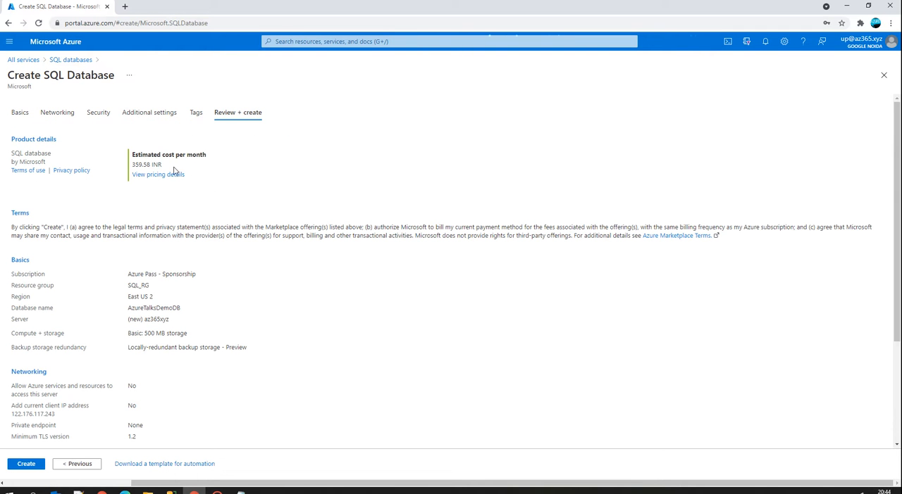
scroll(185, 265, down, 3)
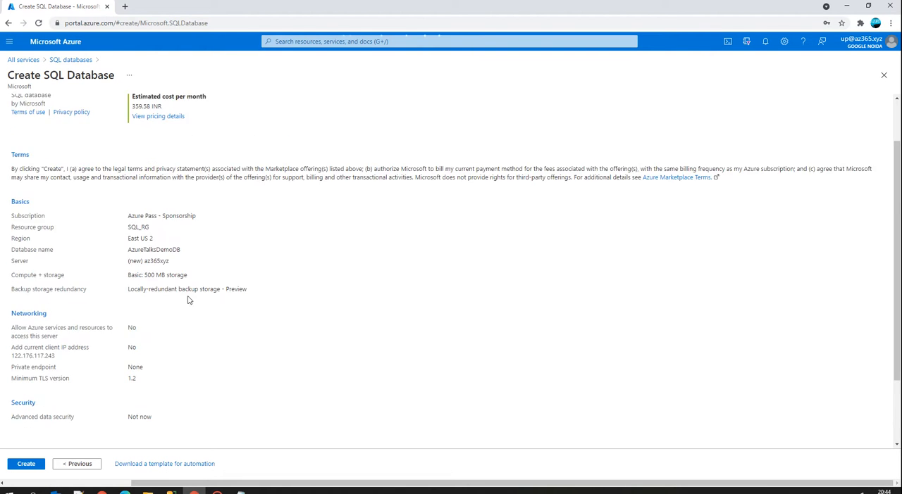
click(26, 464)
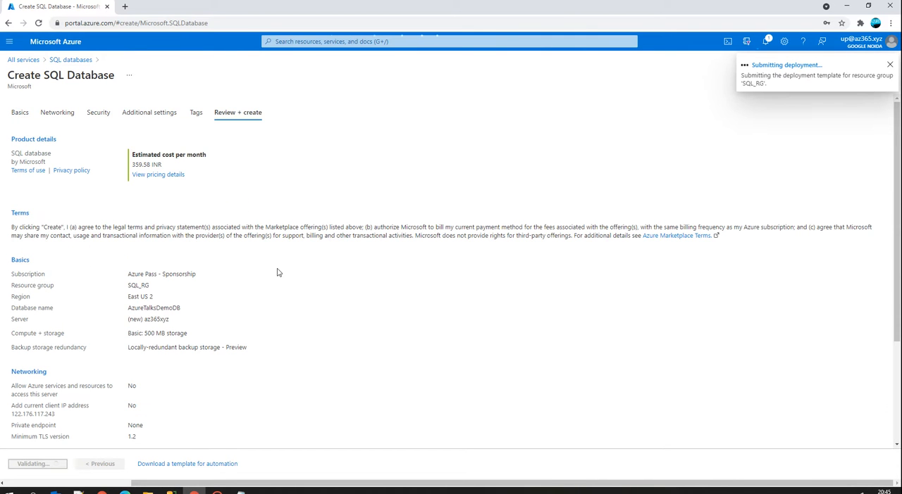
scroll(395, 361, down, 2)
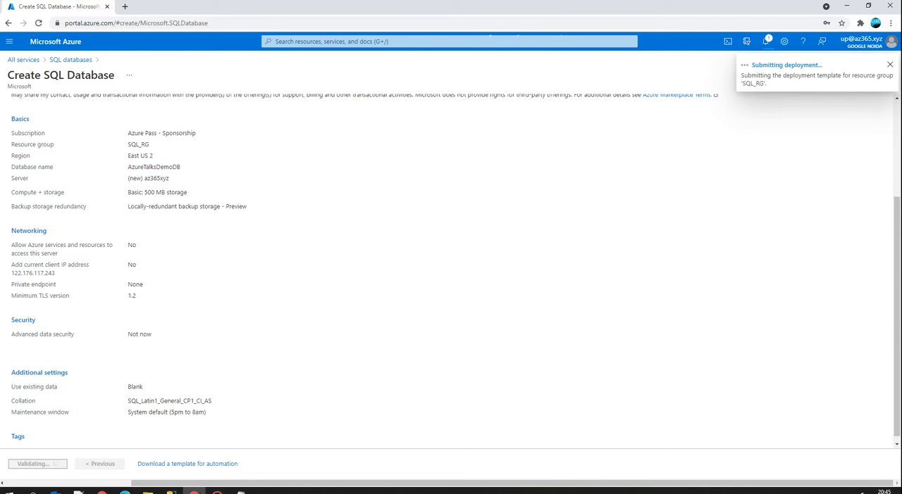
Switch to SQL Server Management Studio and enter az365xyz as the server name to connect to.
click(171, 491)
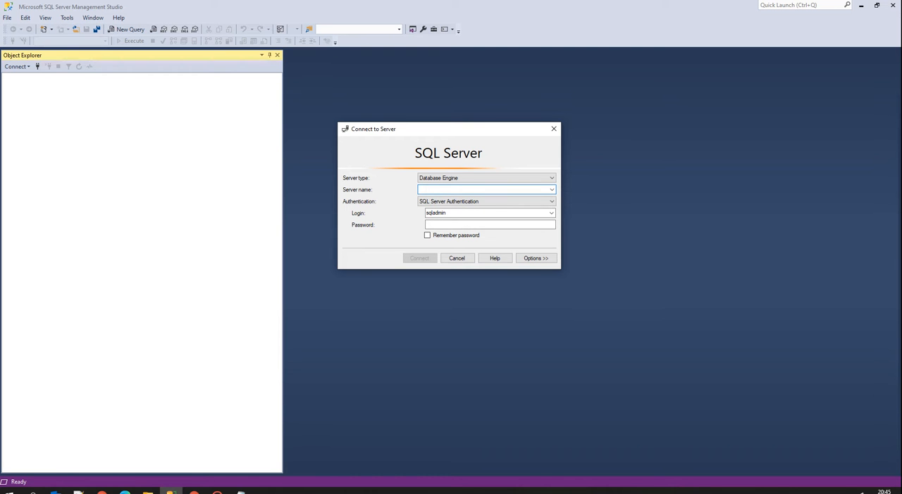
text(az)
text(365x)
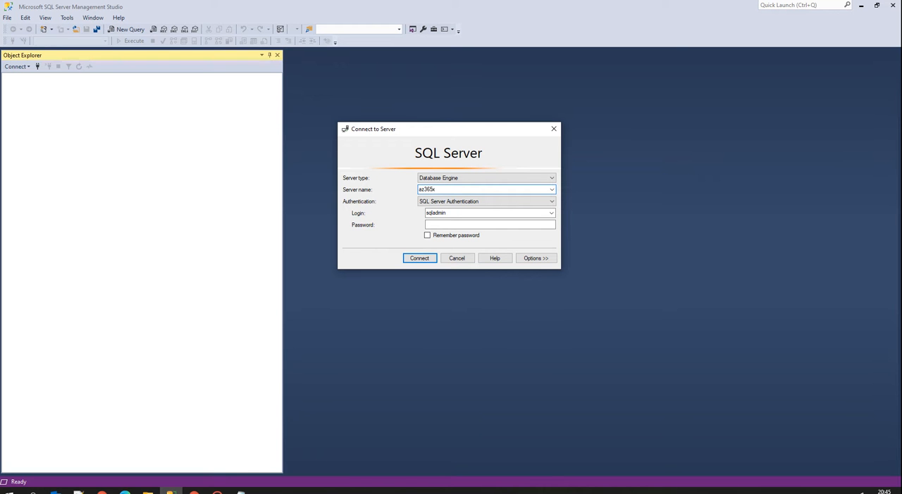
text(yz.)
Switch back to the Azure portal and duplicate the deployment page in a second browser tab.
click(194, 493)
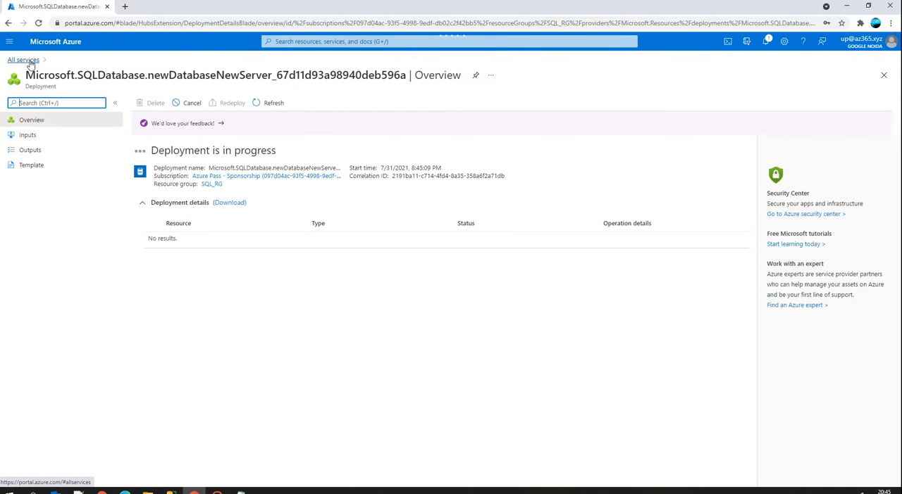
right_click(51, 10)
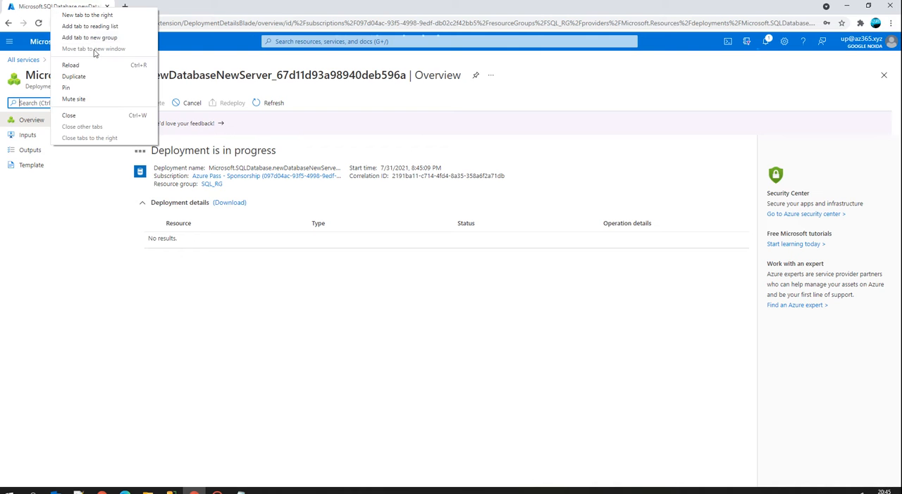
click(74, 76)
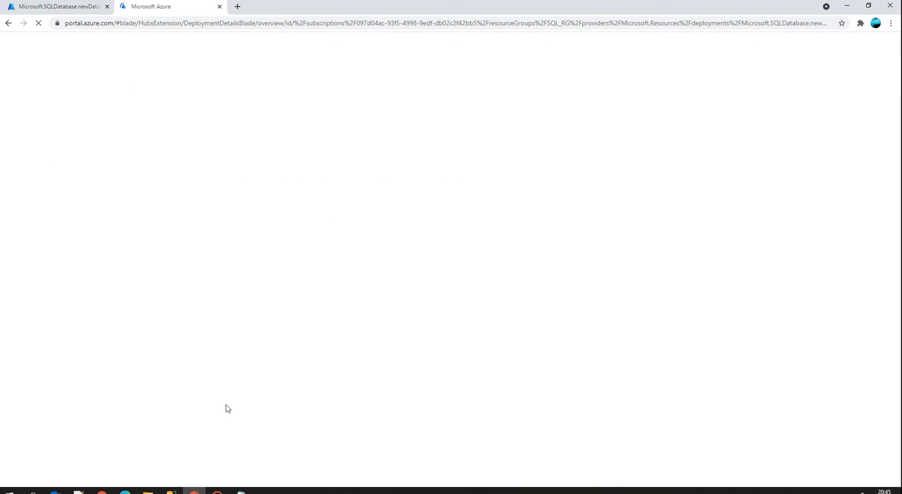
Switch to Notepad and paste the suffix .database.windows.net. below the backup format notes, separated by a blank line.
click(240, 491)
drag(441, 153, 439, 144)
click(568, 190)
key(Return)
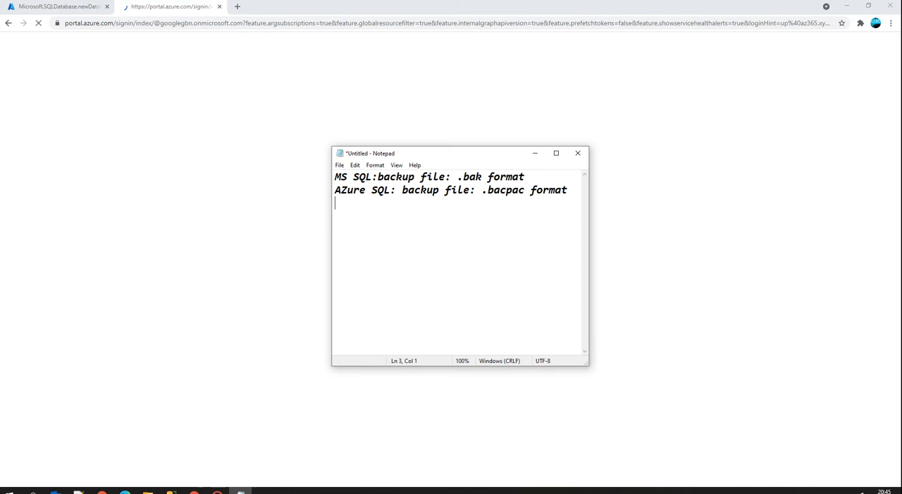
key(Return)
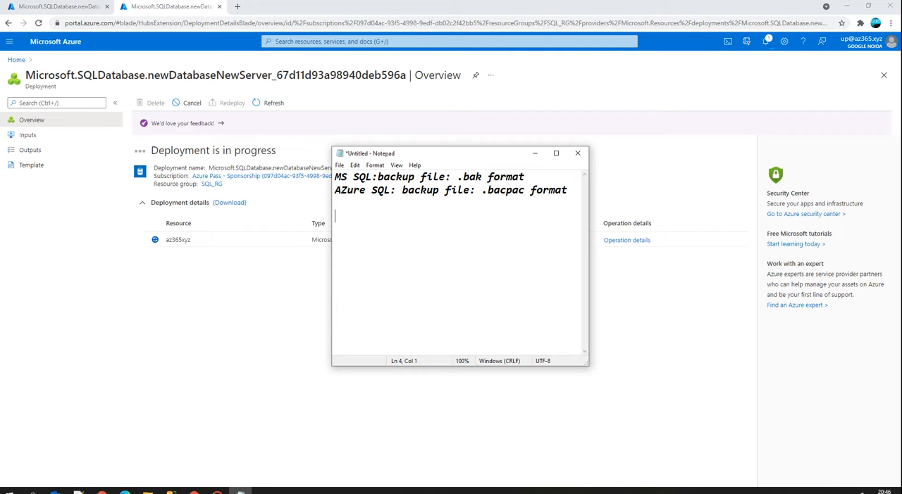
click(102, 491)
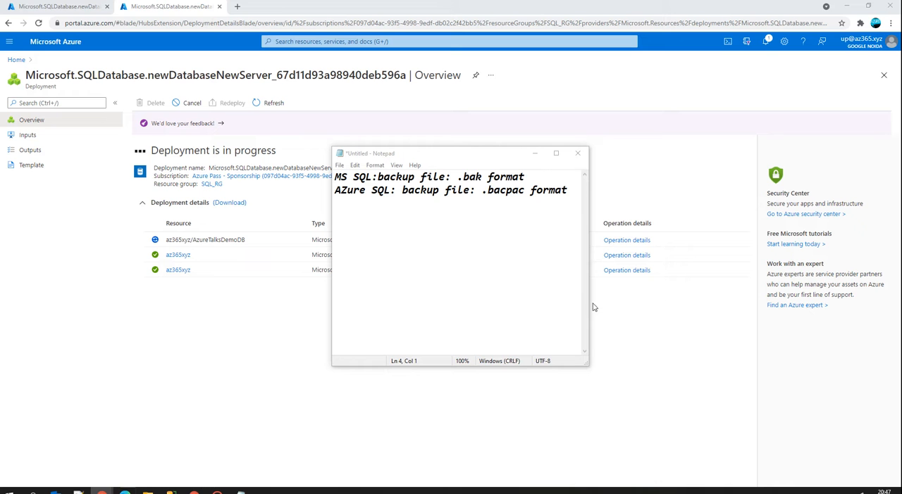
click(421, 263)
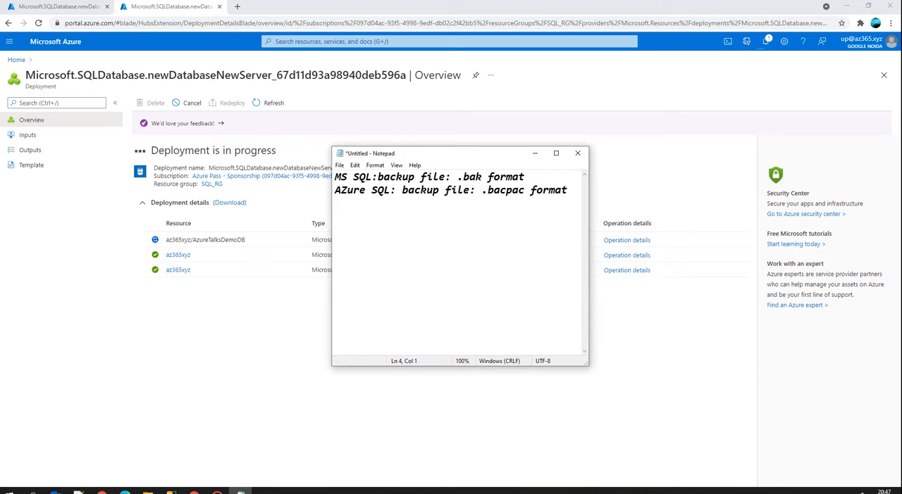
text(.database.windows.net.)
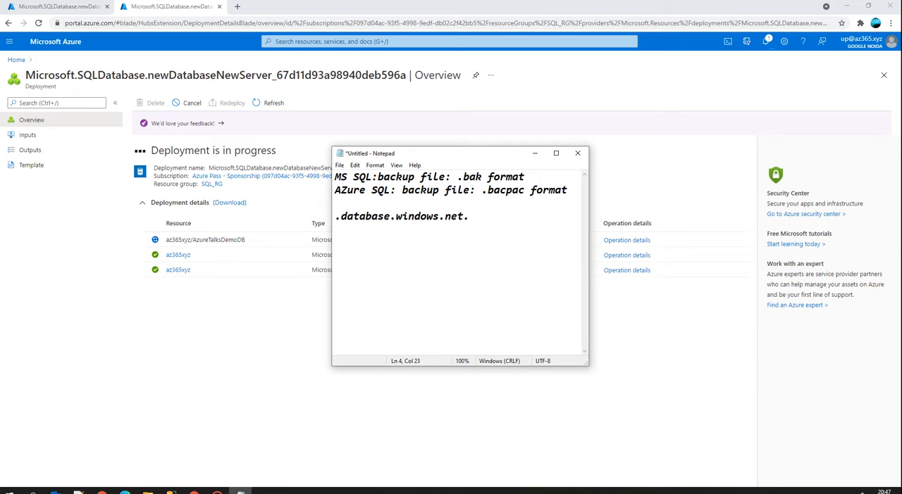
Prefix the pasted suffix with DBNAME and remove its trailing period so the line reads DBNAME.database.windows.net.
click(336, 219)
text(DBNAME)
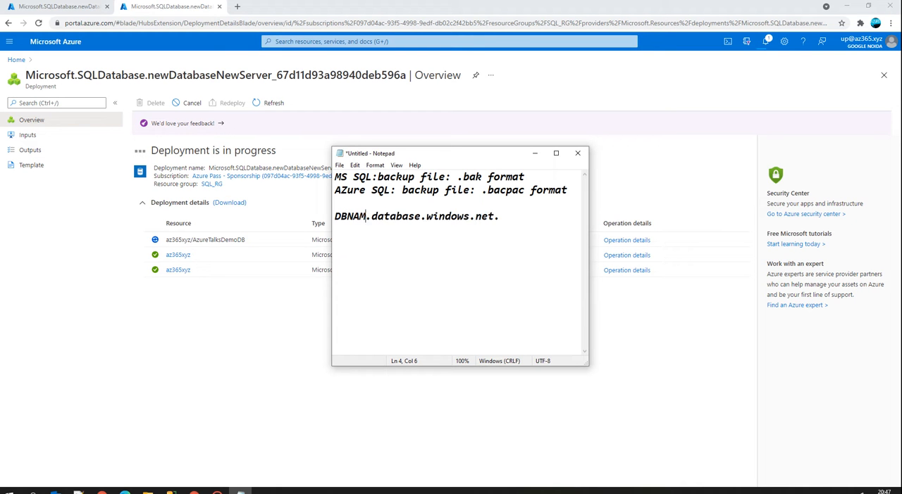
key(Right)
key(Right)
key(Right)
key(Right)
key(Right)
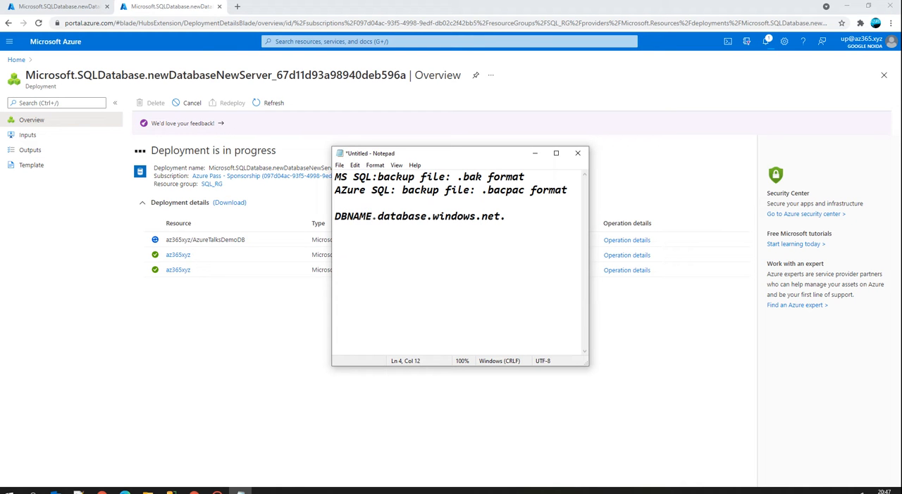
drag(372, 216, 495, 220)
key(ctrl+c)
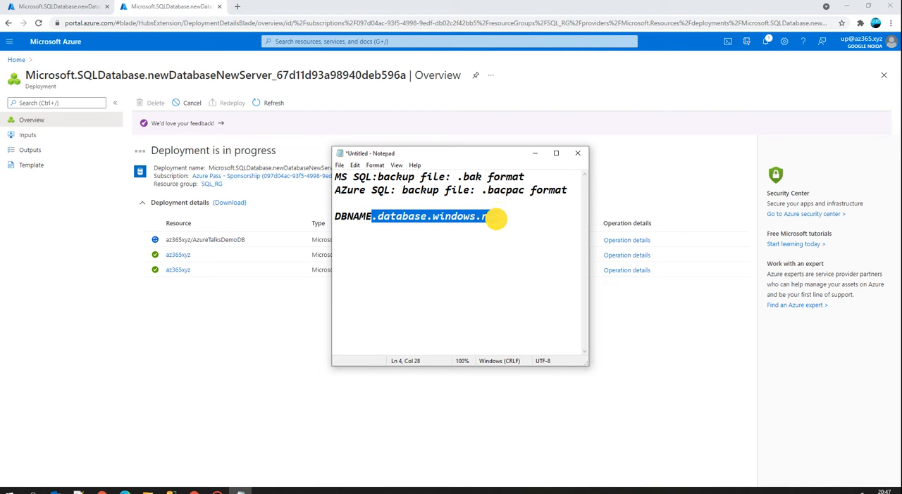
click(513, 222)
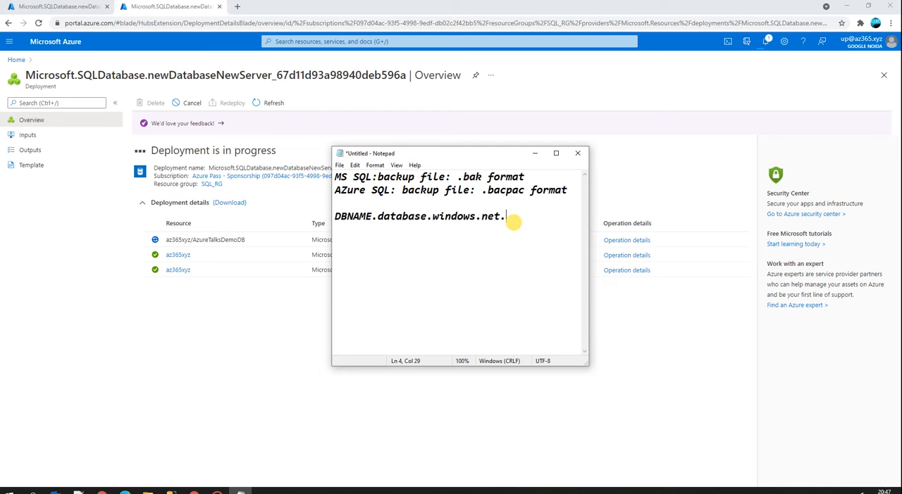
key(BackSpace)
Switch to SQL Server Management Studio and complete the server name as az365xyz.database.windows.net.
click(171, 492)
click(455, 188)
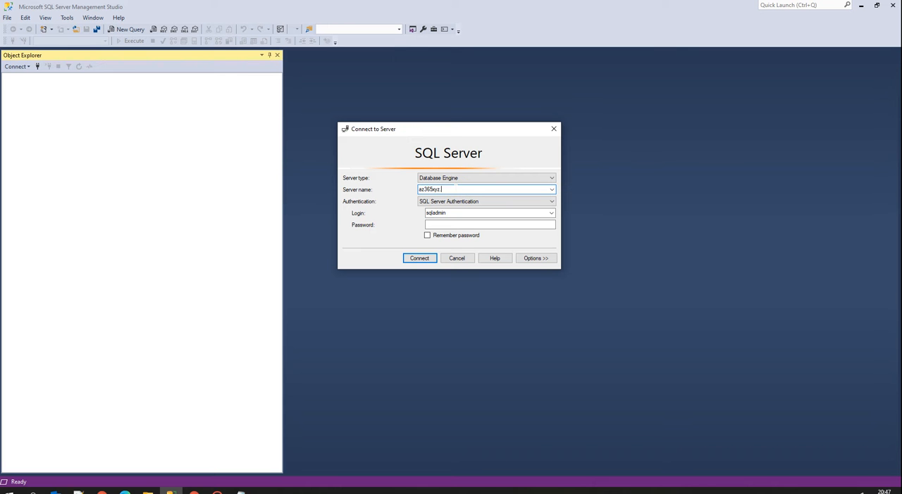
key(ctrl+v)
click(441, 189)
key(BackSpace)
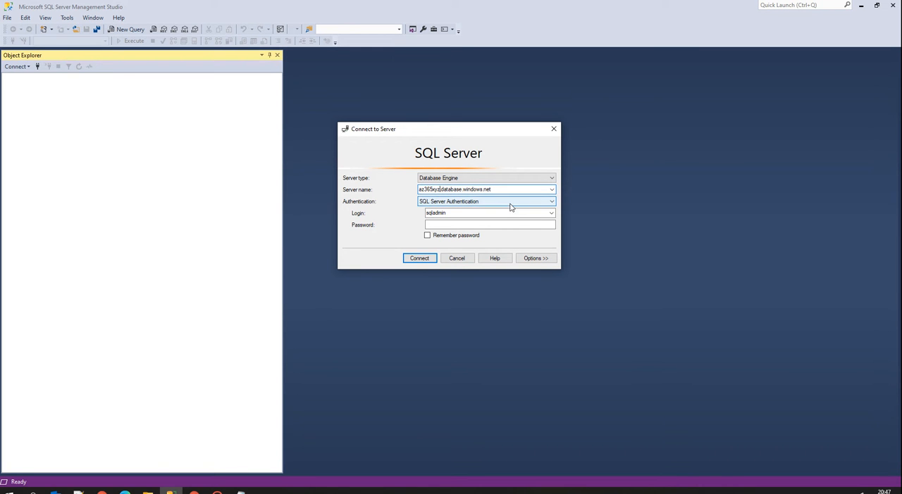
Enable Remember password, enter the SQL login's password, and connect to the server.
click(442, 227)
click(442, 235)
click(443, 226)
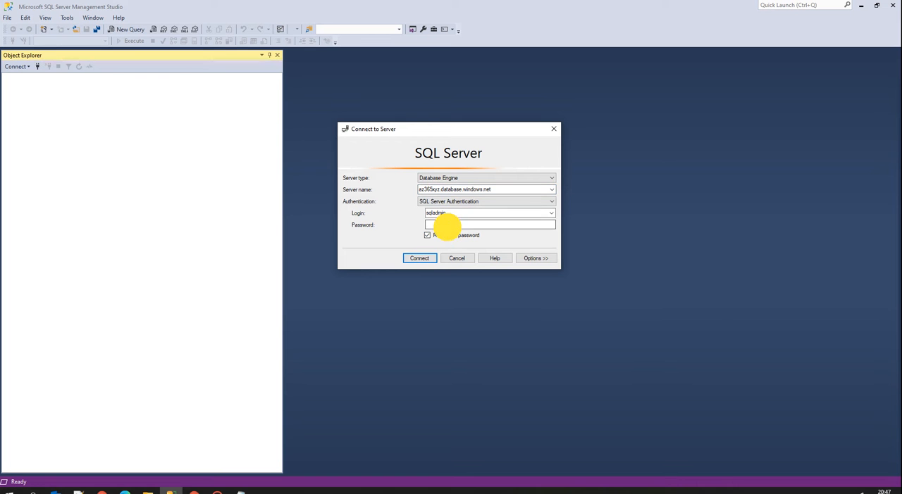
text(***********)
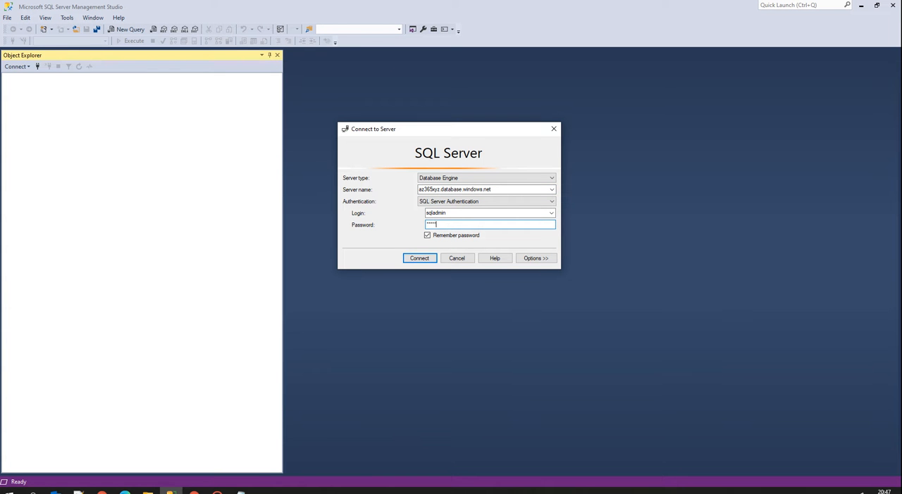
text(***)
key(Return)
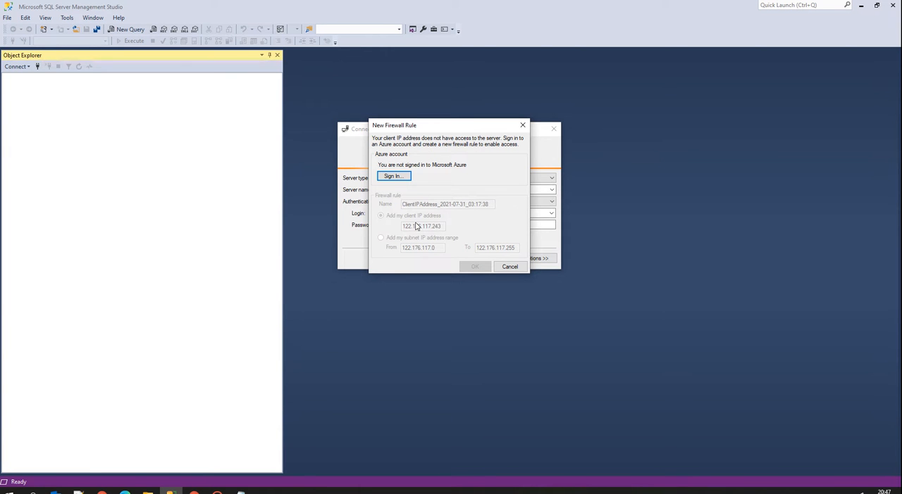
Start the Azure sign-in for the new firewall rule and bring up the sign-in form for another account.
click(394, 176)
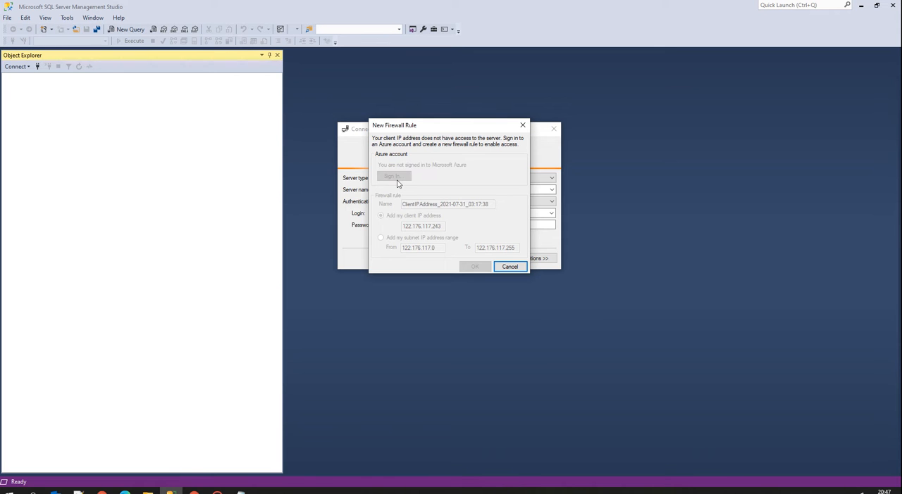
click(388, 127)
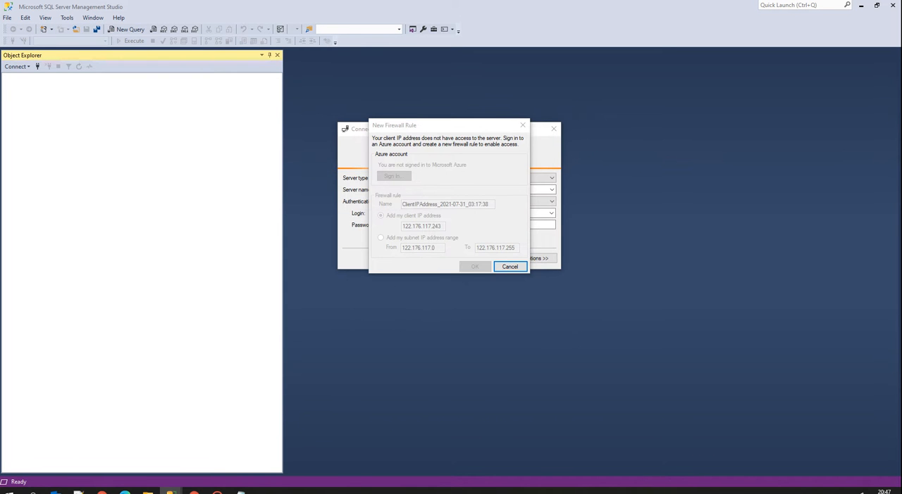
click(288, 168)
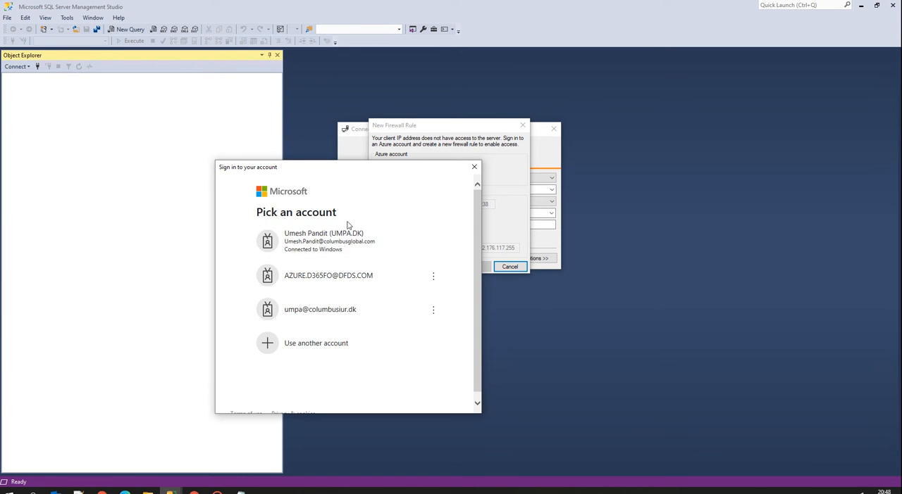
drag(342, 167, 0, 239)
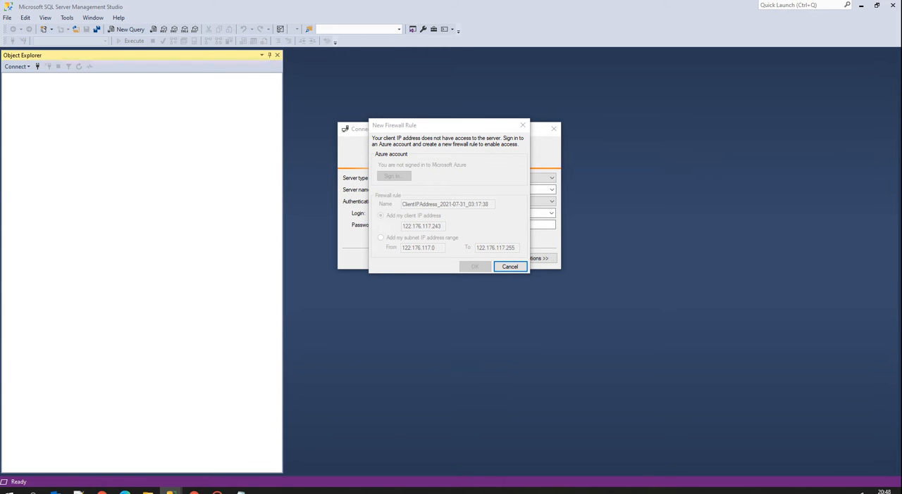
drag(0, 204, 471, 145)
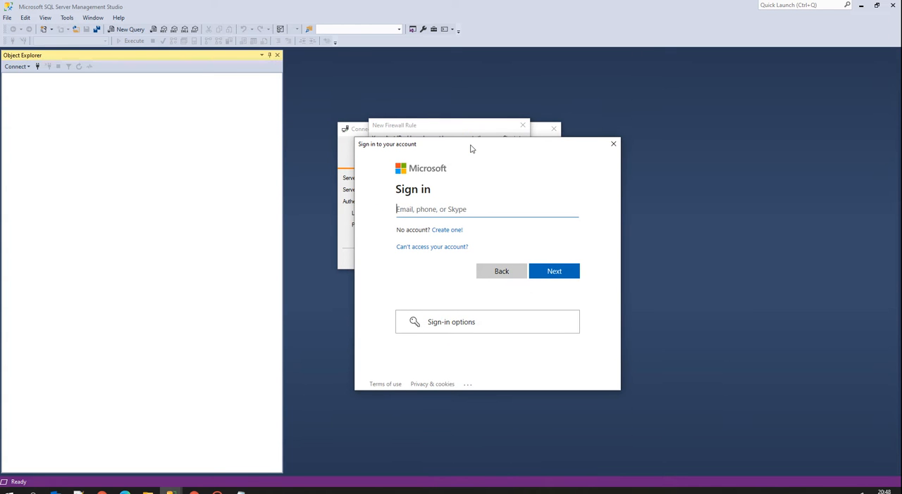
Enter the Azure account's e-mail and send the sign-in notification to the phone.
click(561, 273)
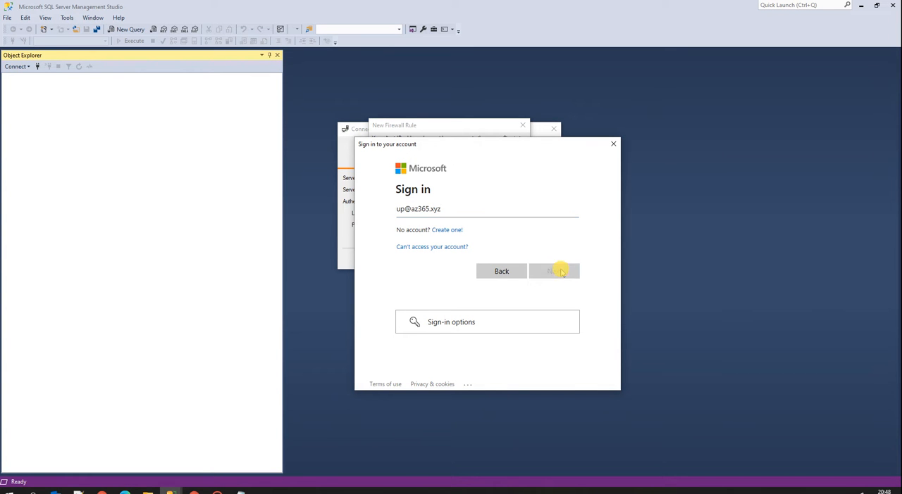
drag(465, 147, 611, 150)
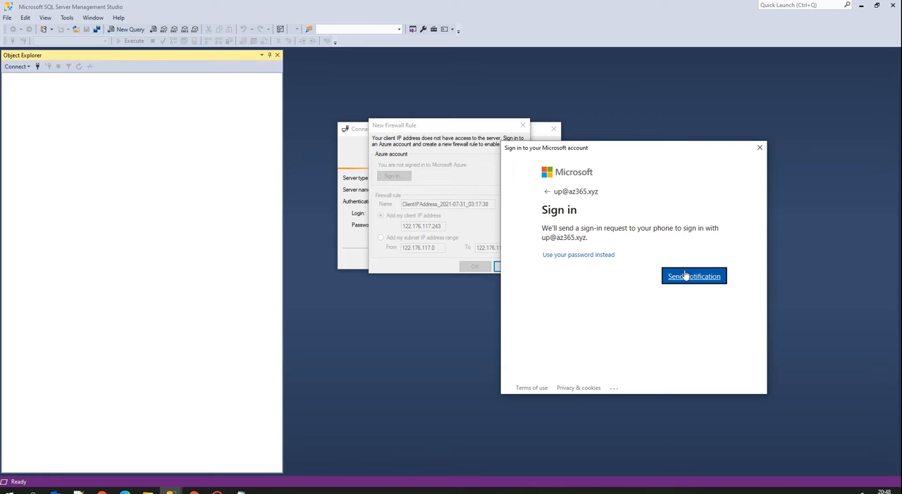
click(684, 277)
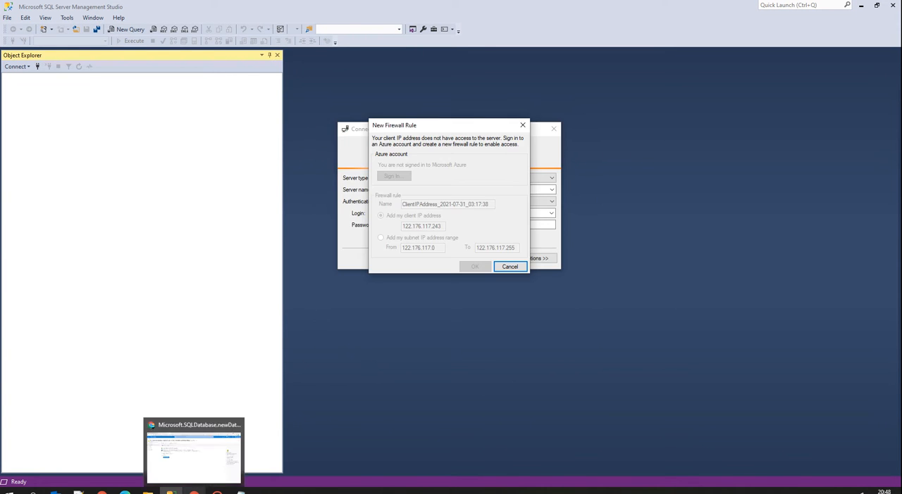
Switch to the Azure portal and open the resource created by the completed deployment.
click(191, 490)
click(185, 240)
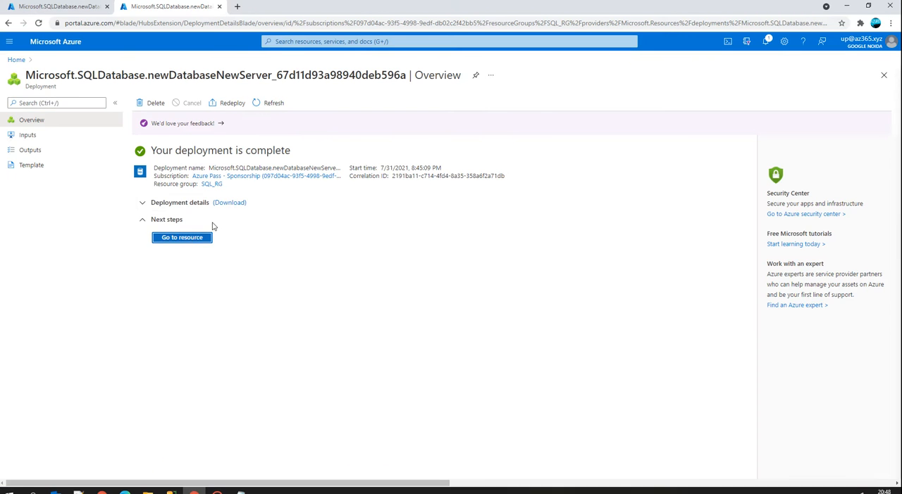
Open the AzureTalksDemoDB overview from the SQL databases list and close the duplicate portal tab.
click(67, 13)
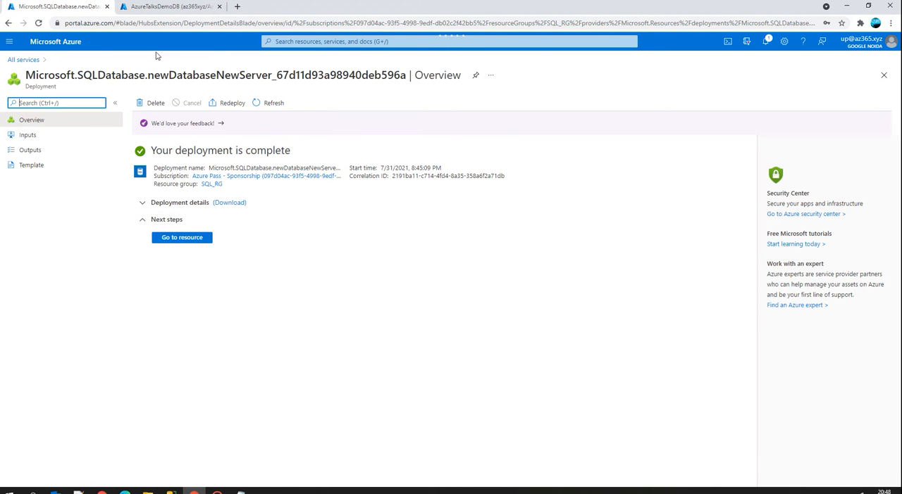
click(32, 60)
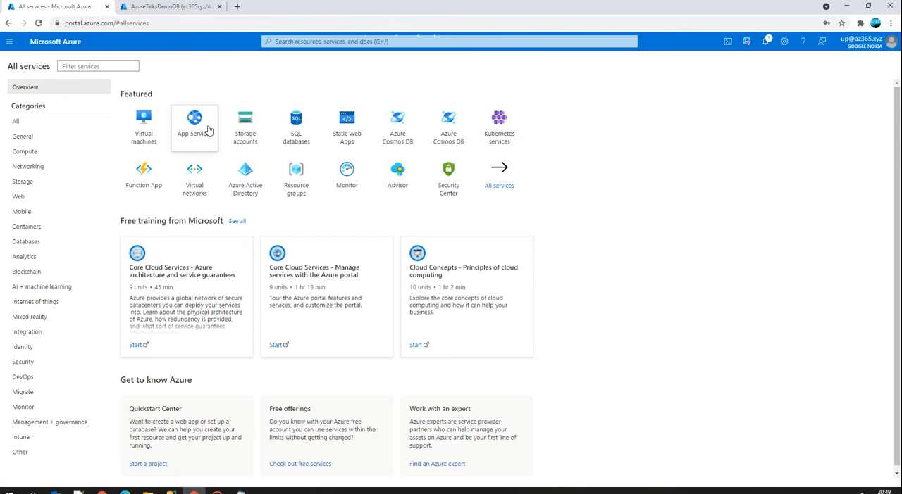
click(297, 129)
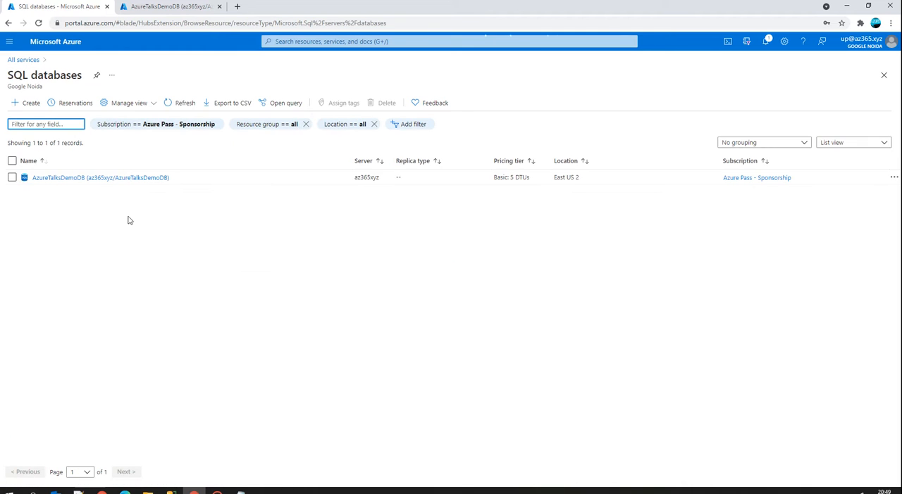
click(100, 178)
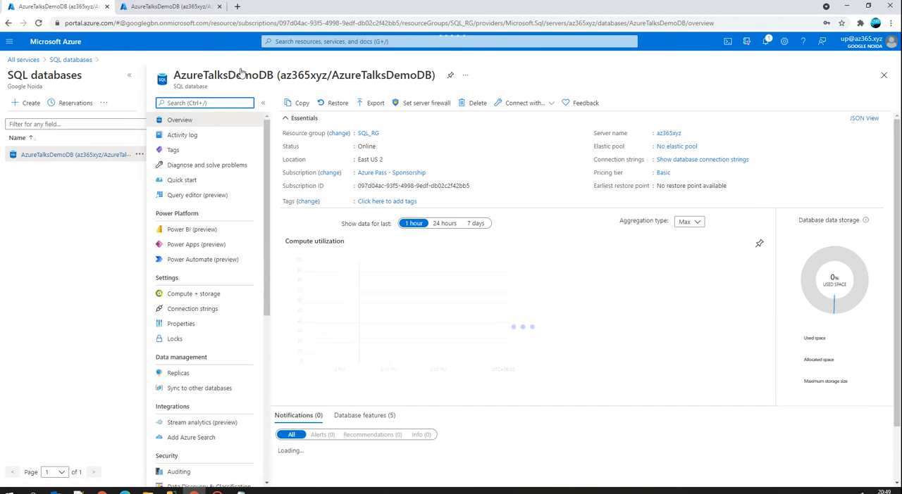
click(219, 7)
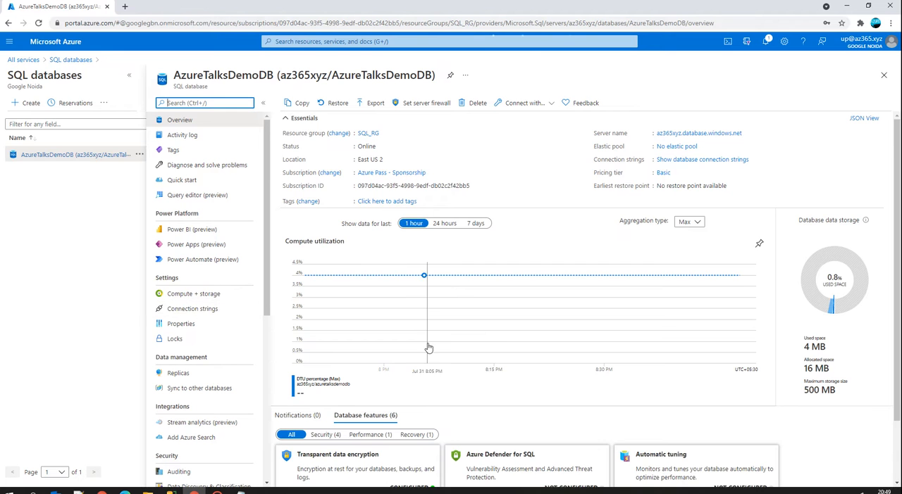
scroll(428, 353, down, 1)
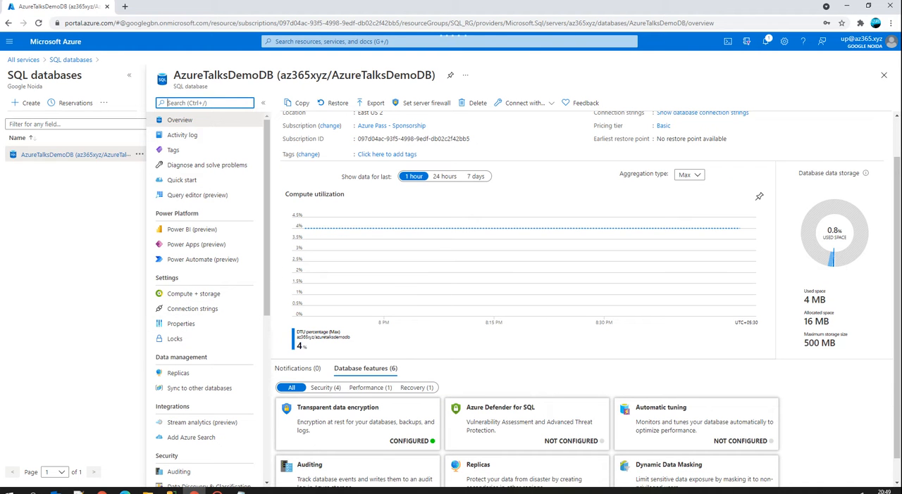
scroll(478, 198, up, 1)
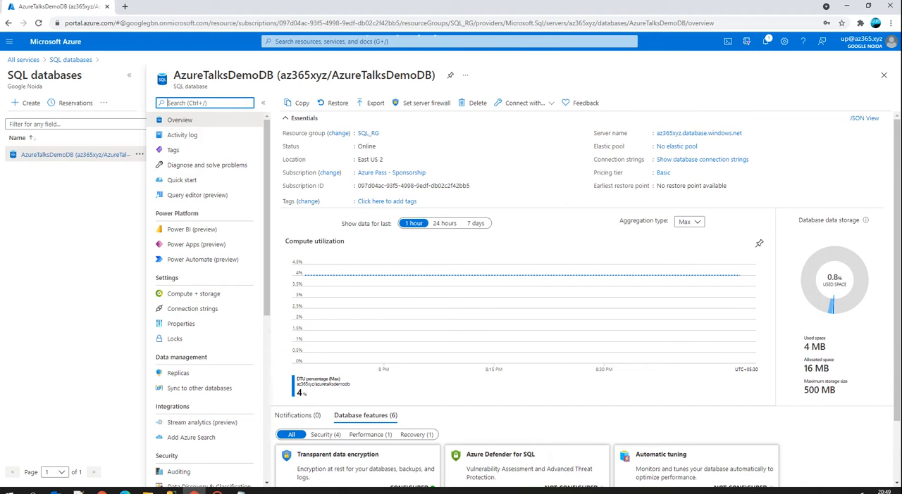
Add the current client IP address to the az365xyz server's firewall rules and save the firewall settings.
click(426, 104)
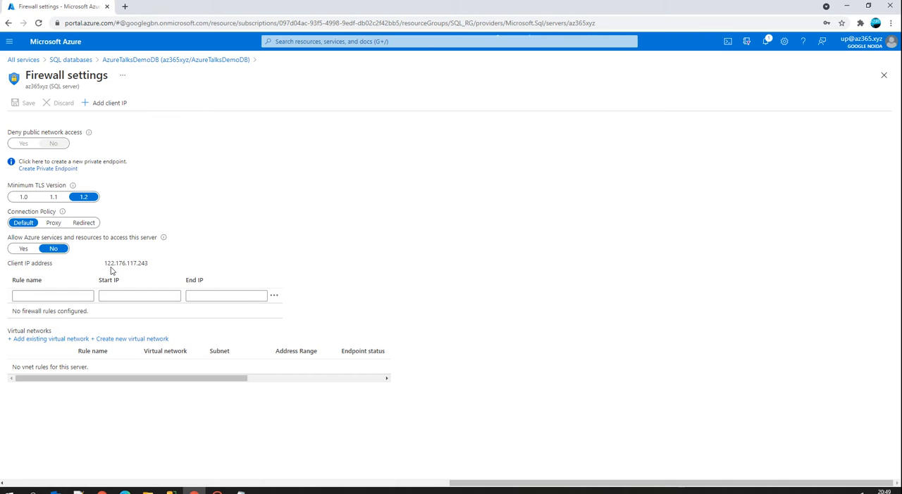
click(103, 105)
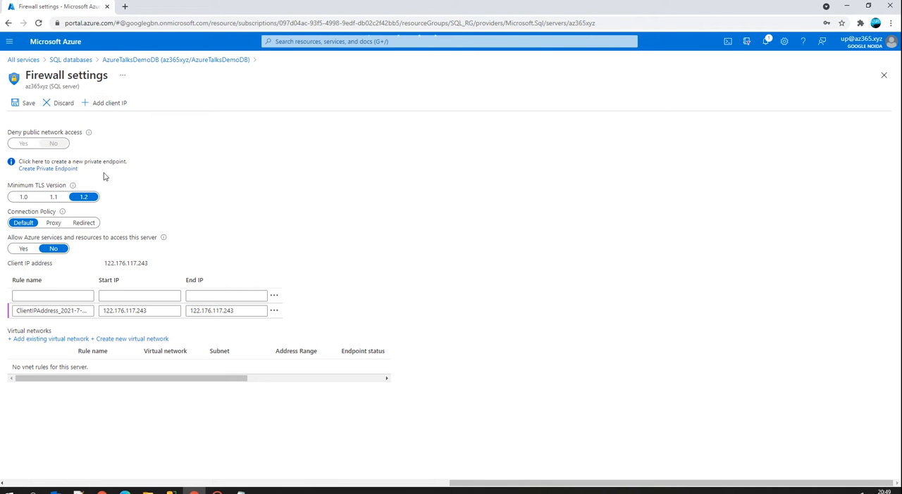
click(26, 104)
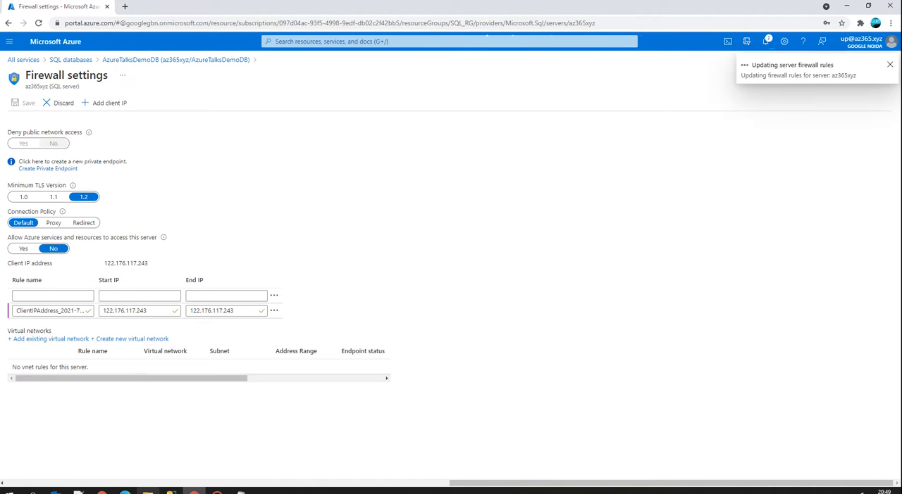
Switch to SQL Server Management Studio, submit the client IP firewall rule to connect, and inspect AzureTalksDemoDB's folders.
click(171, 491)
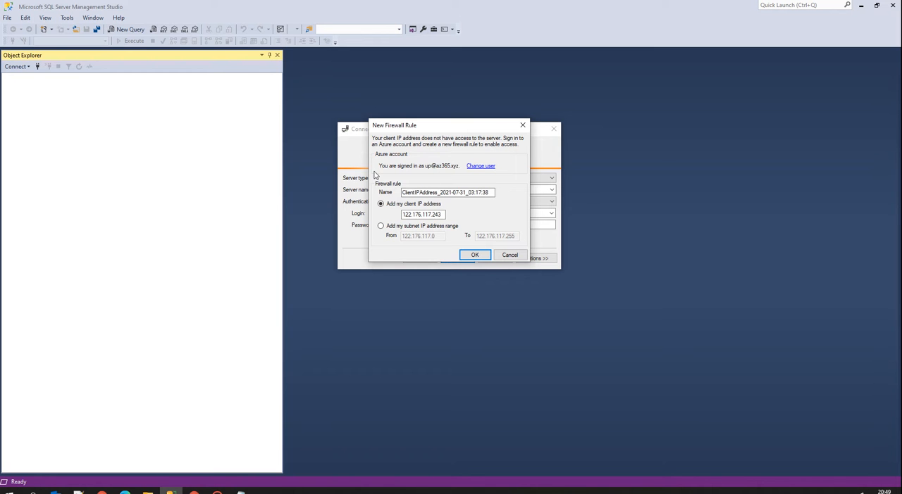
click(472, 255)
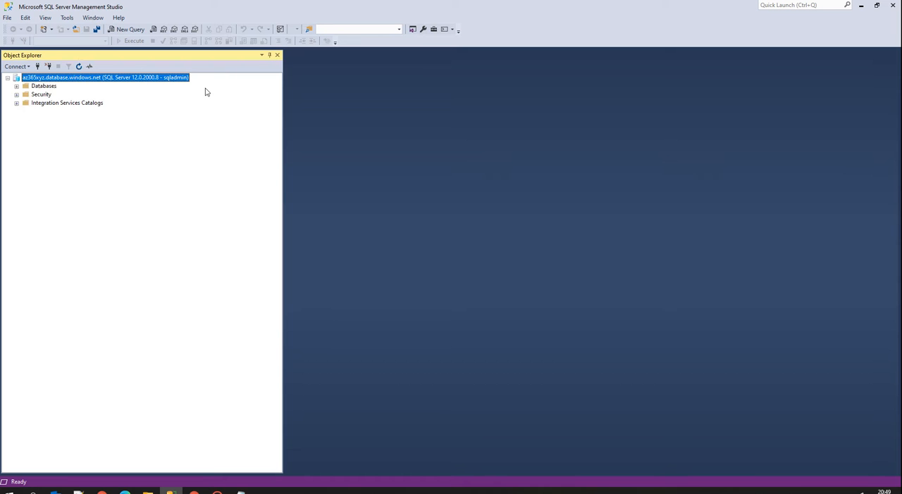
click(17, 86)
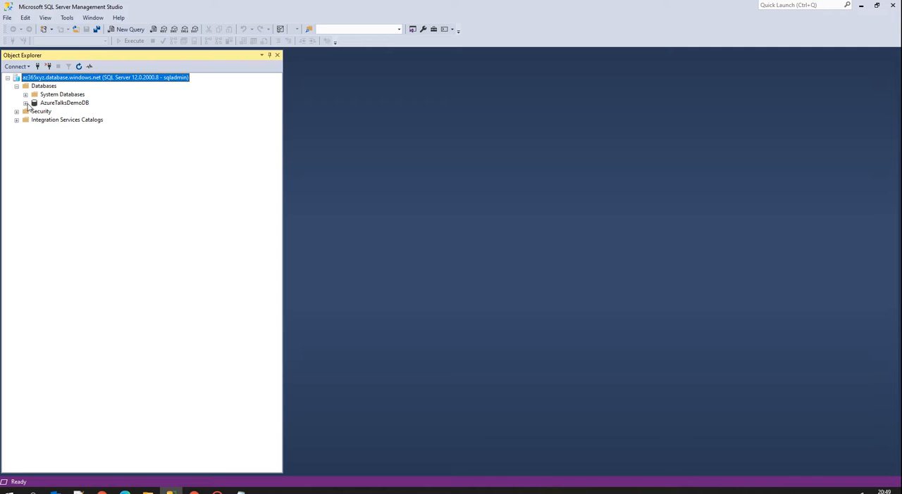
click(26, 103)
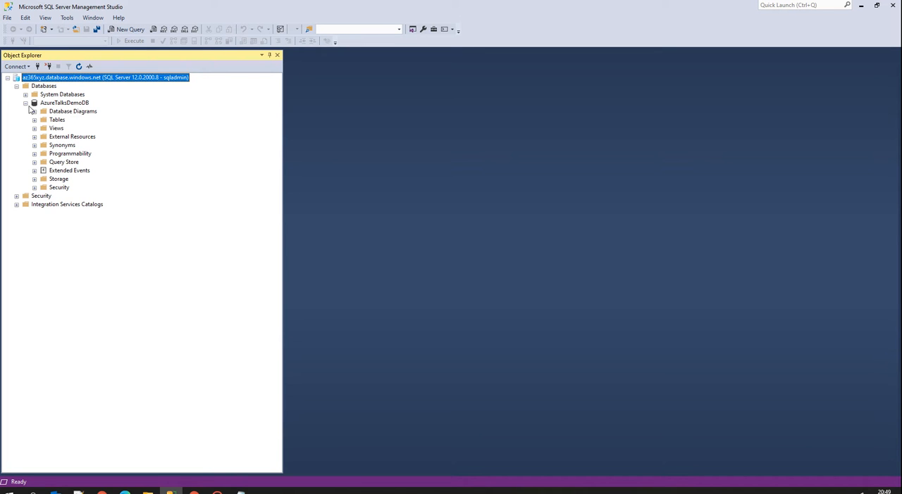
click(25, 103)
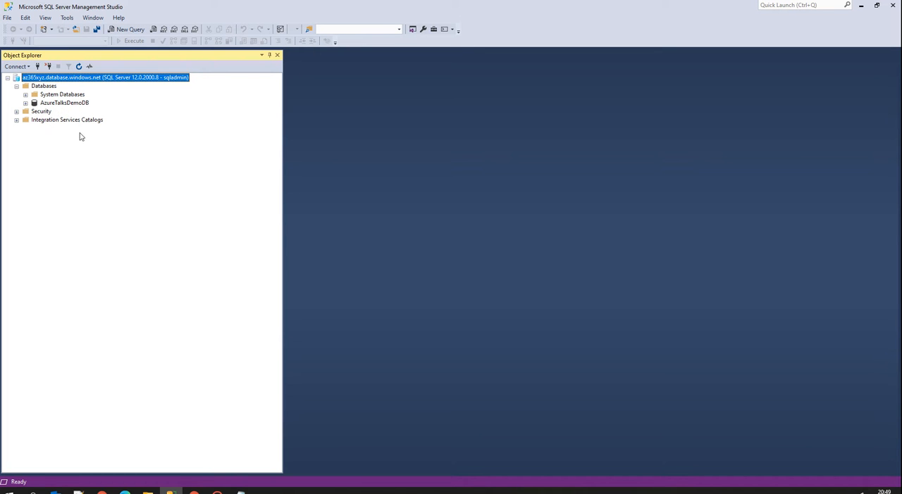
Rename the AzureTalksDemoDB database as AzureTalksDemoDB_org.
click(55, 105)
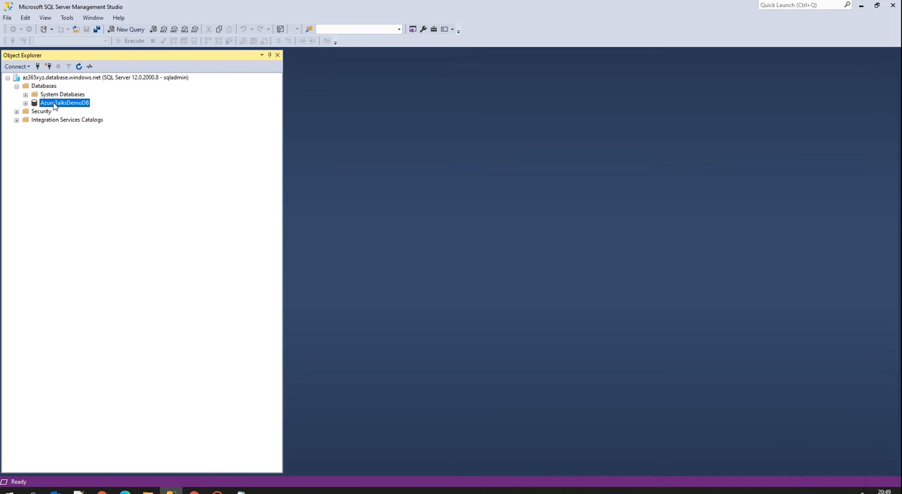
click(73, 196)
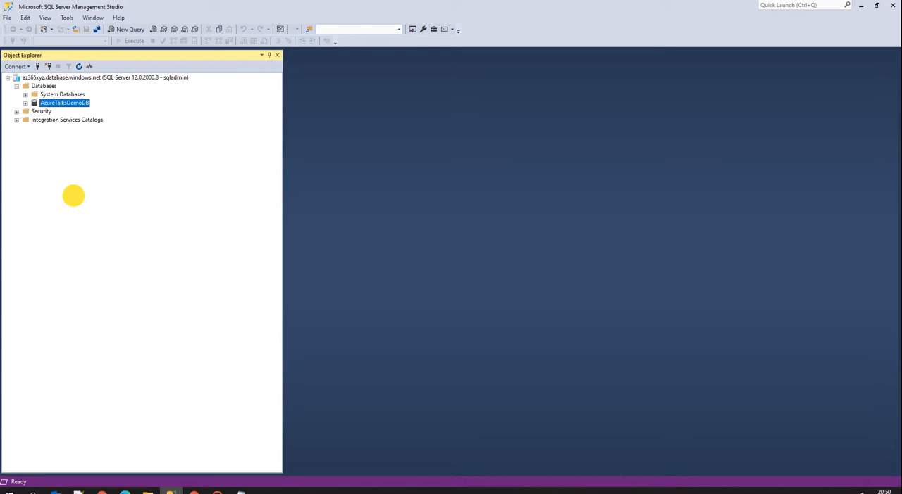
click(51, 106)
right_click(51, 105)
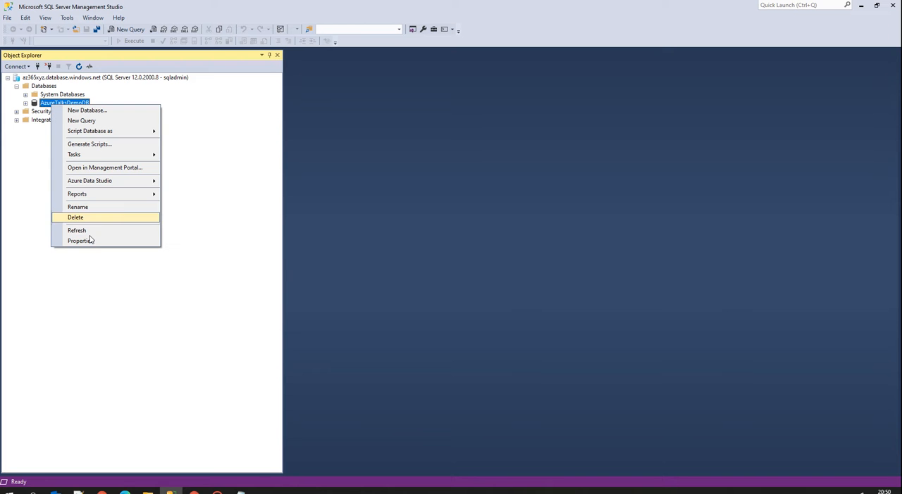
click(83, 207)
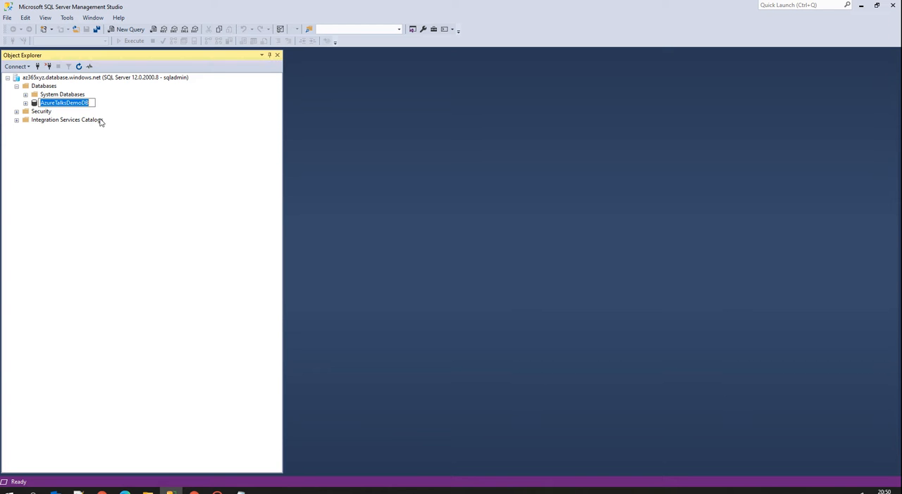
click(93, 104)
text(_old)
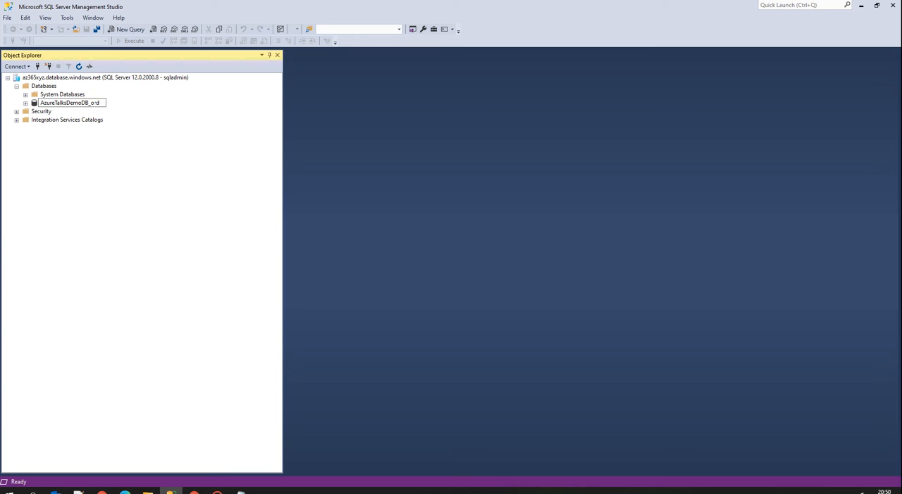
click(102, 131)
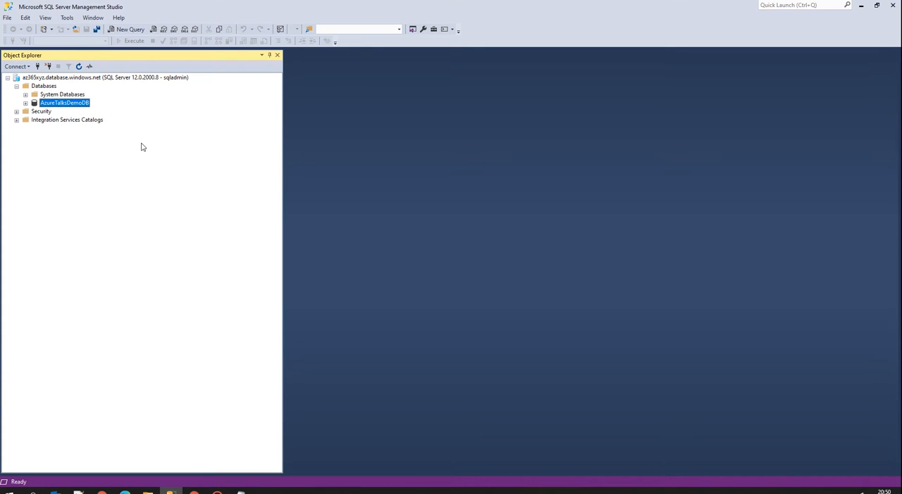
Refresh the az365xyz server's object tree.
click(78, 67)
click(34, 77)
right_click(34, 77)
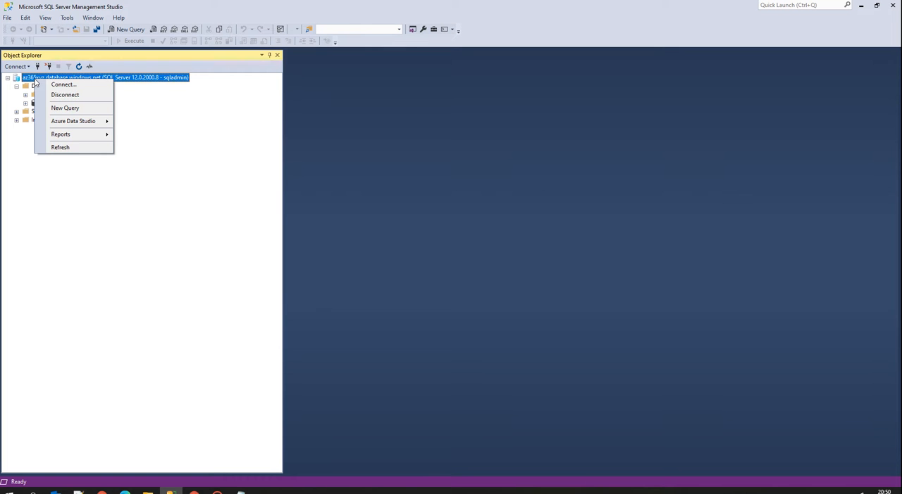
click(45, 187)
Start a data-tier application import for Databases and choose AzureTalksDemoDB.bacpac from the local DAC Packages folder.
right_click(41, 87)
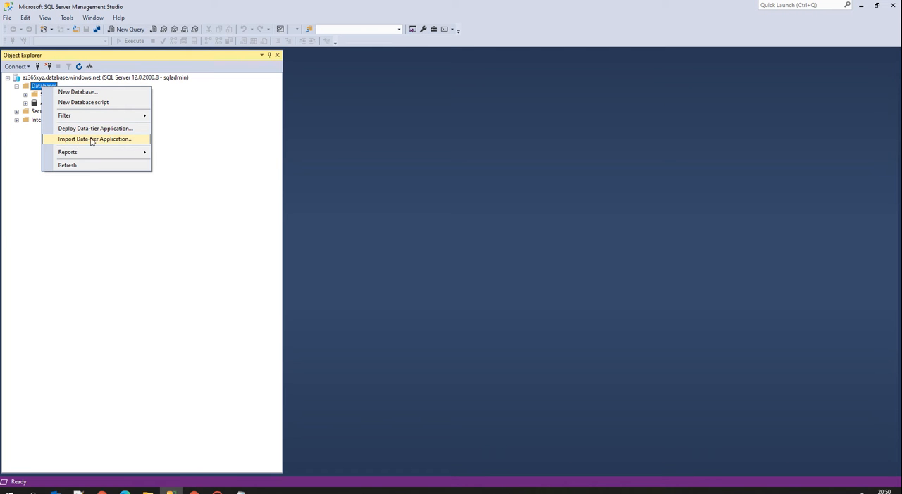
click(101, 138)
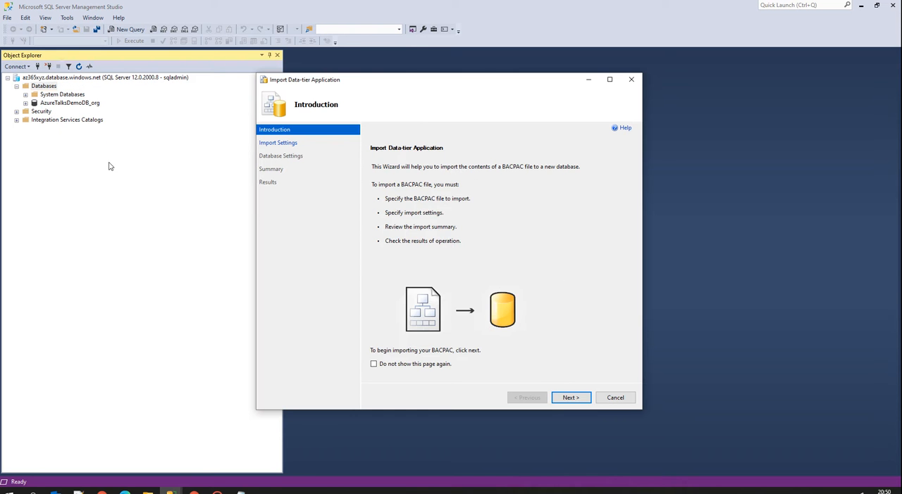
click(564, 398)
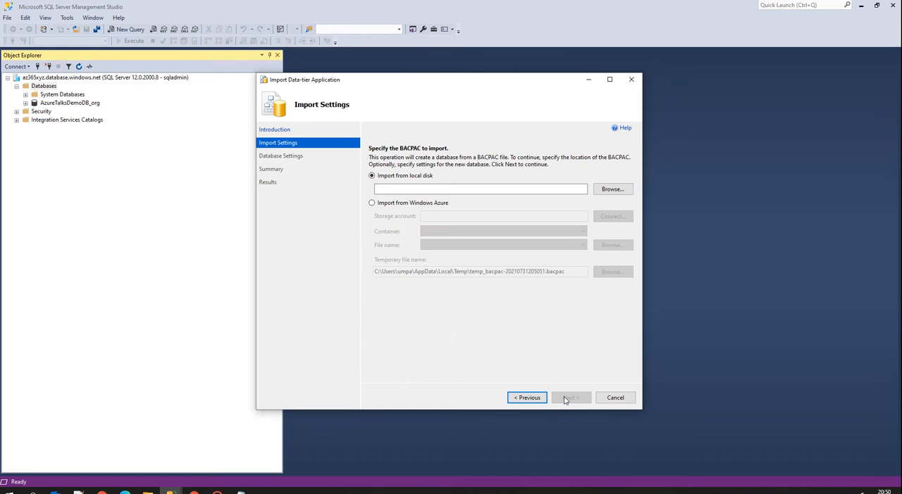
click(611, 190)
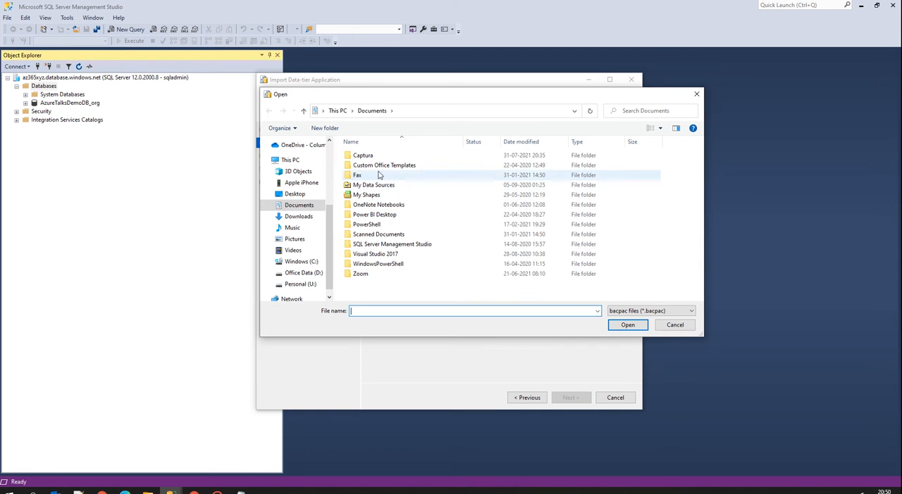
double_click(377, 245)
double_click(372, 165)
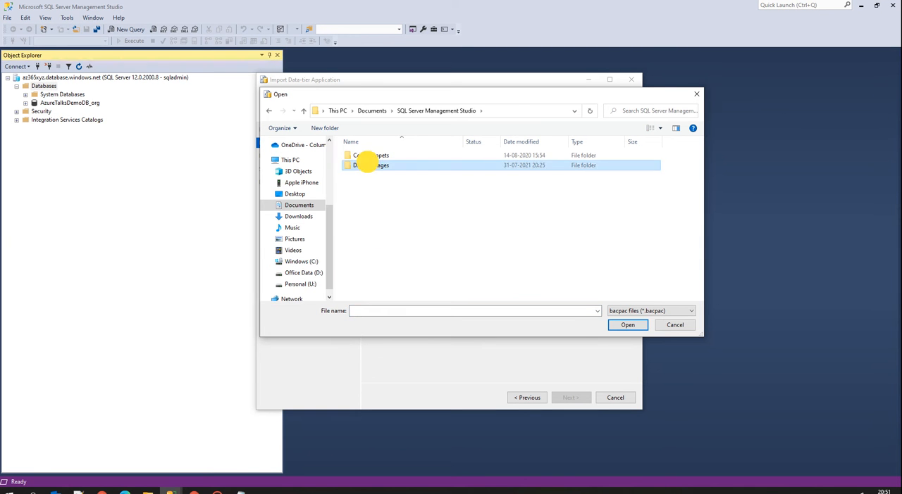
click(393, 157)
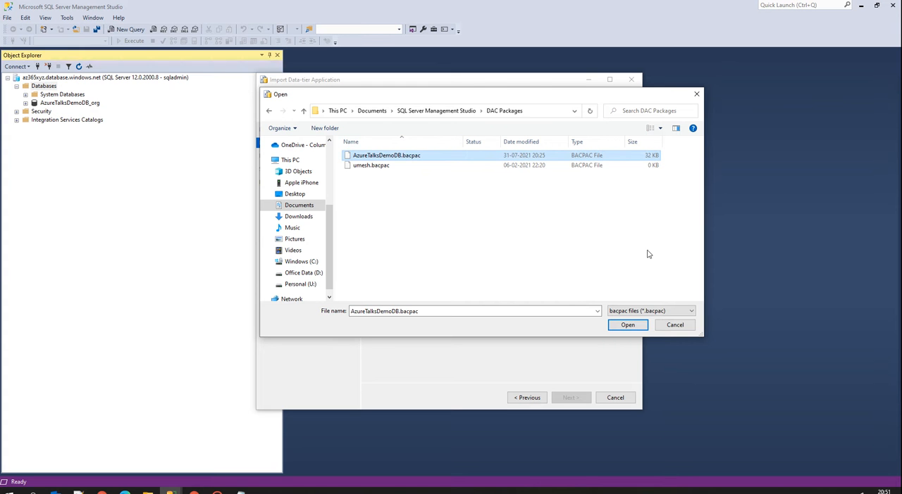
click(628, 325)
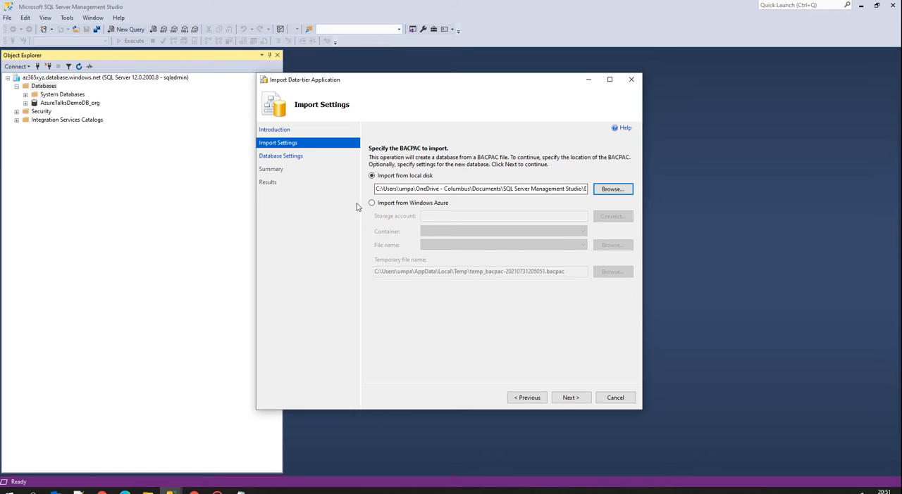
click(372, 203)
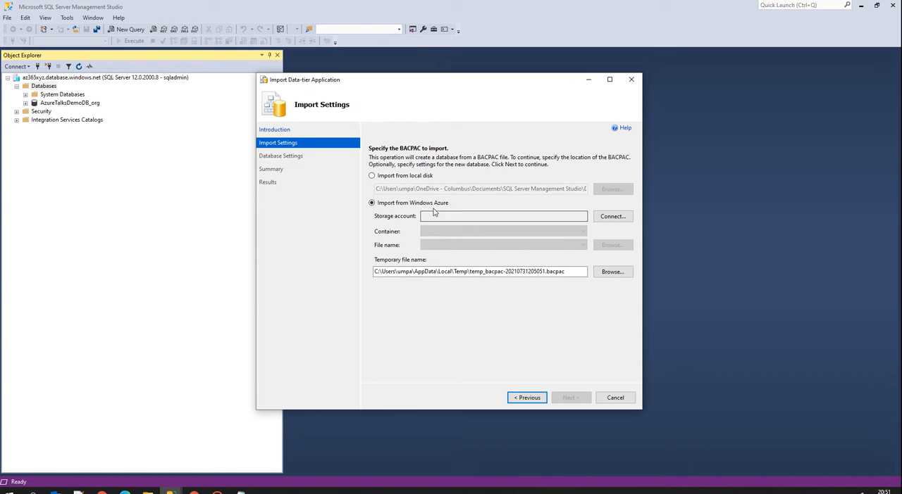
click(612, 217)
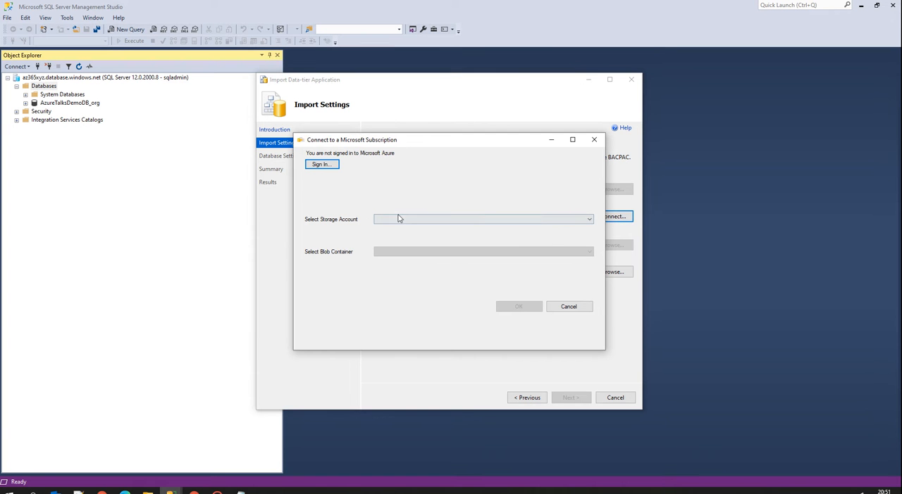
click(398, 219)
click(309, 185)
click(567, 307)
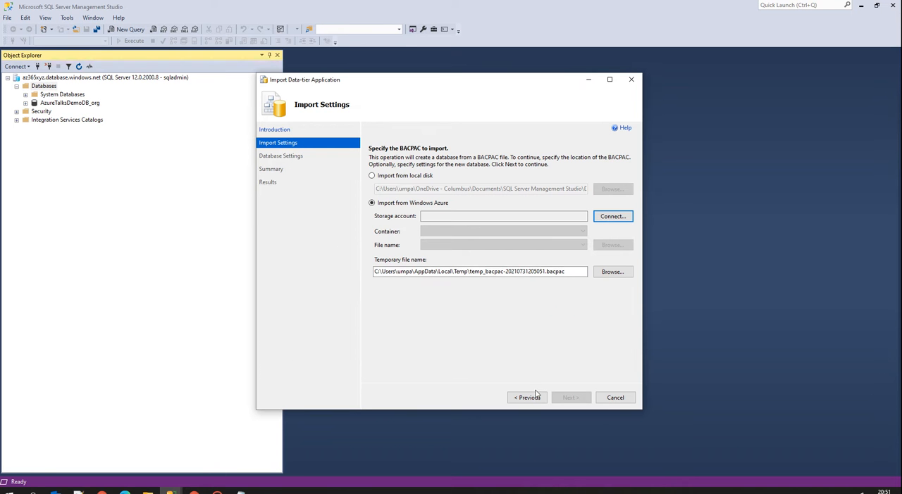
click(376, 176)
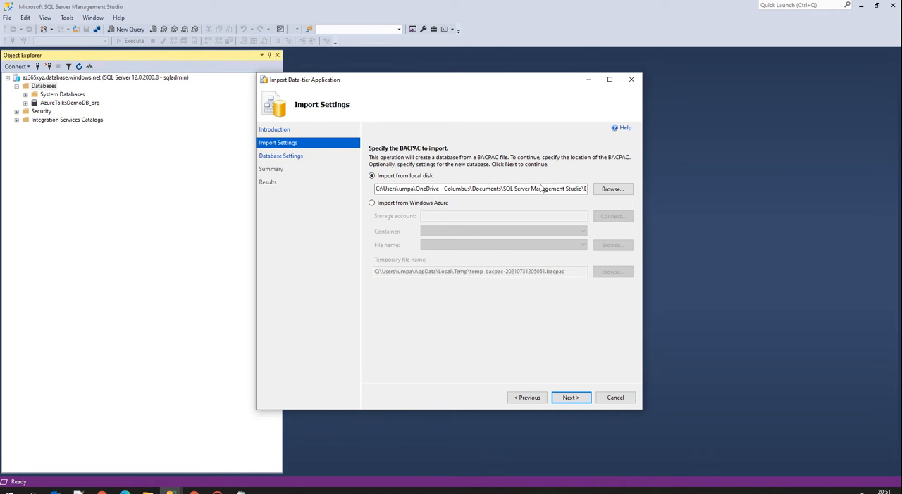
Continue to the database settings, keep AzureTalksDemoDB as the new database name, and set the Azure SQL Database edition to Basic.
click(569, 399)
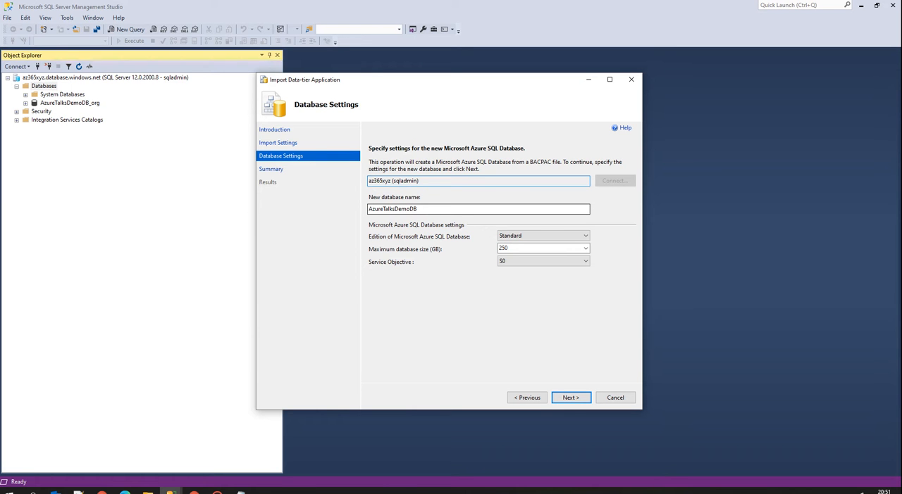
click(422, 209)
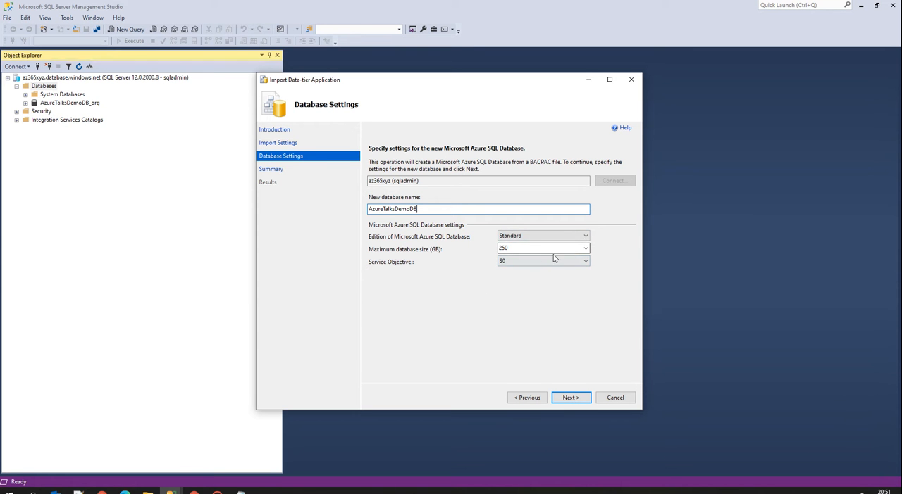
click(532, 261)
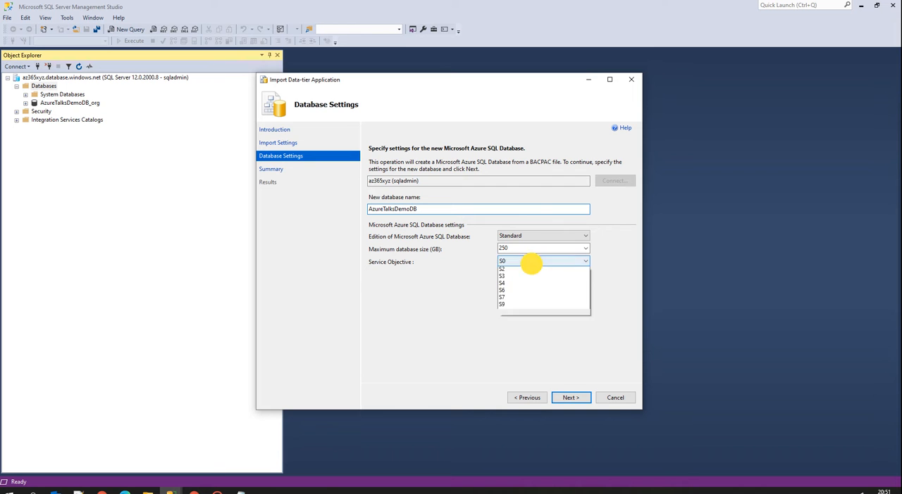
click(539, 243)
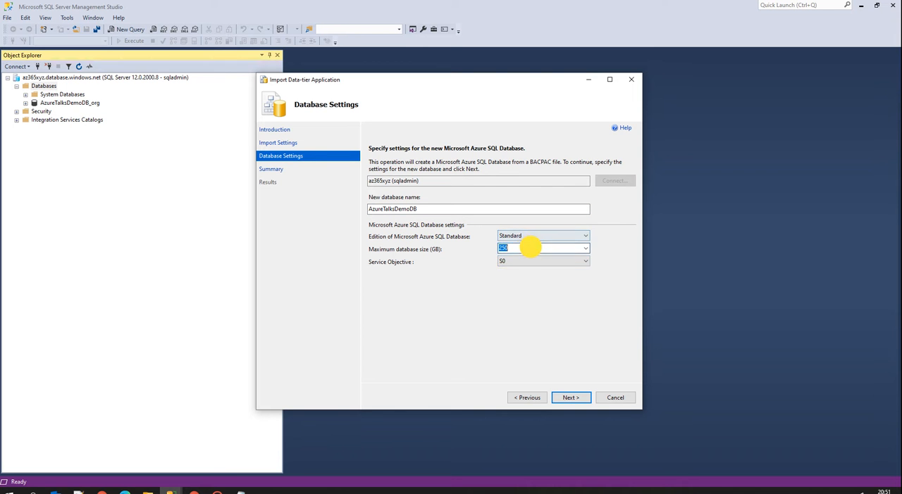
click(529, 235)
click(518, 244)
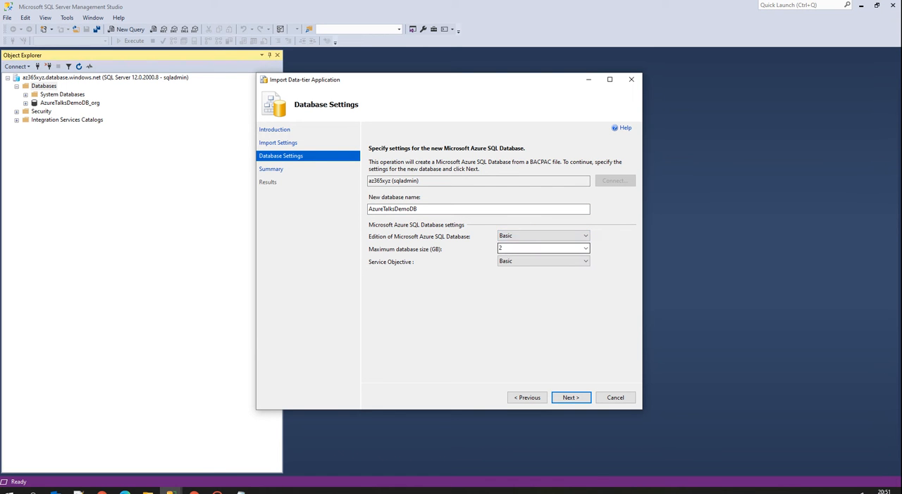
Try to set the maximum database size to .5 GB with the Basic service objective.
double_click(502, 248)
key(BackSpace)
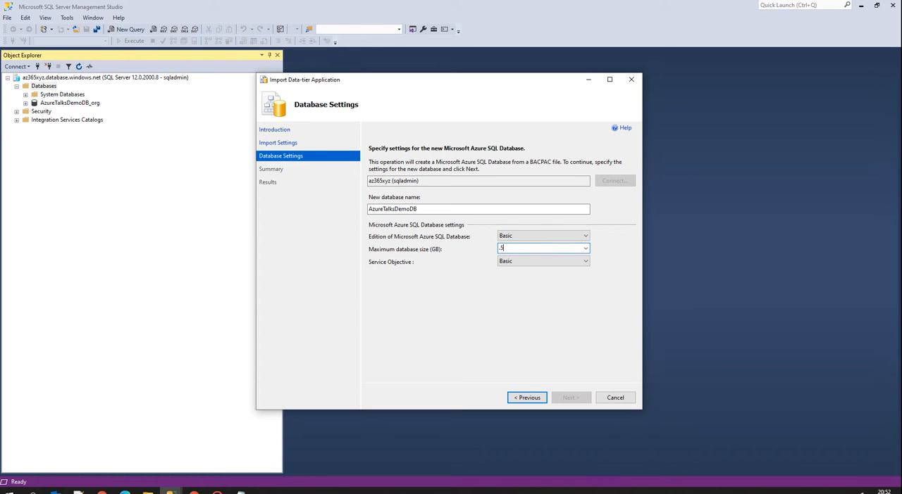
click(505, 262)
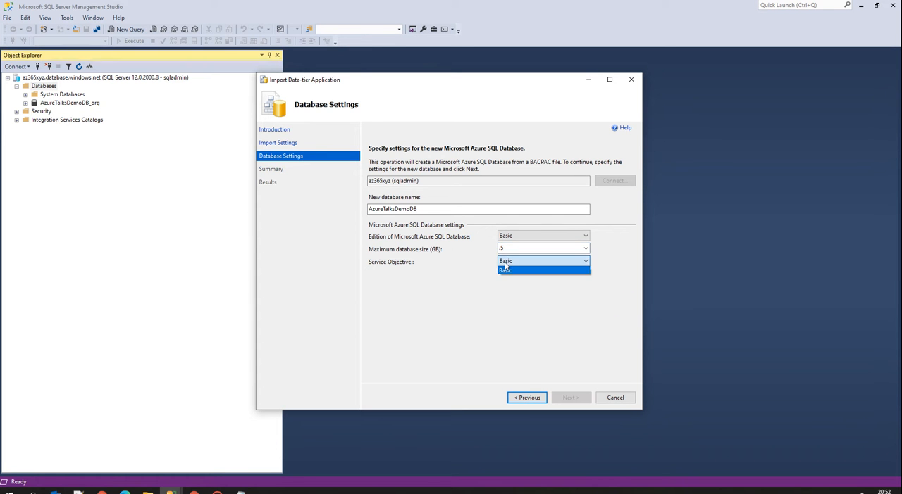
click(505, 270)
double_click(569, 248)
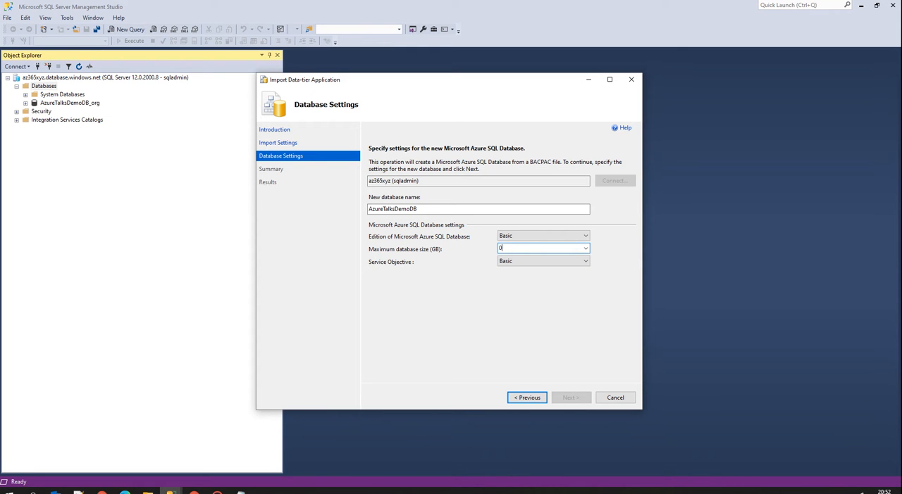
key(Tab)
key(Tab)
click(568, 320)
Set the maximum database size to 1 GB, review the import summary, and start the import.
drag(516, 249, 449, 248)
text(1)
click(522, 286)
click(571, 398)
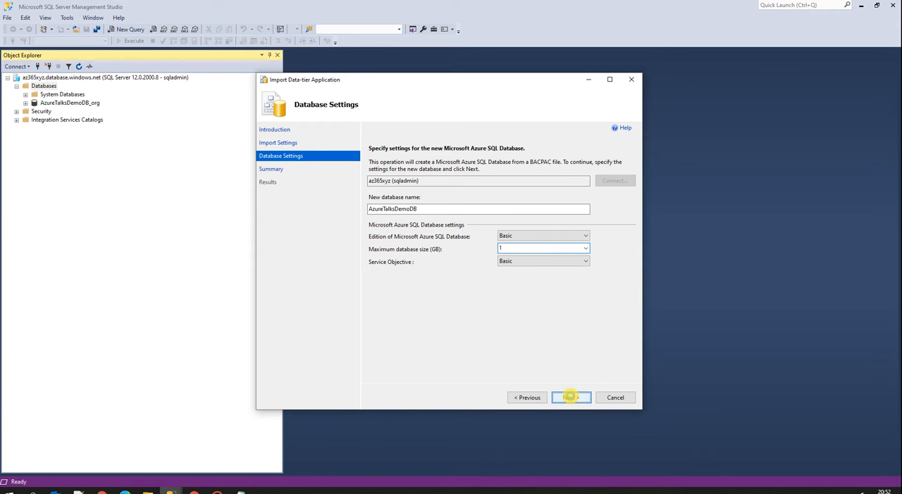
click(526, 397)
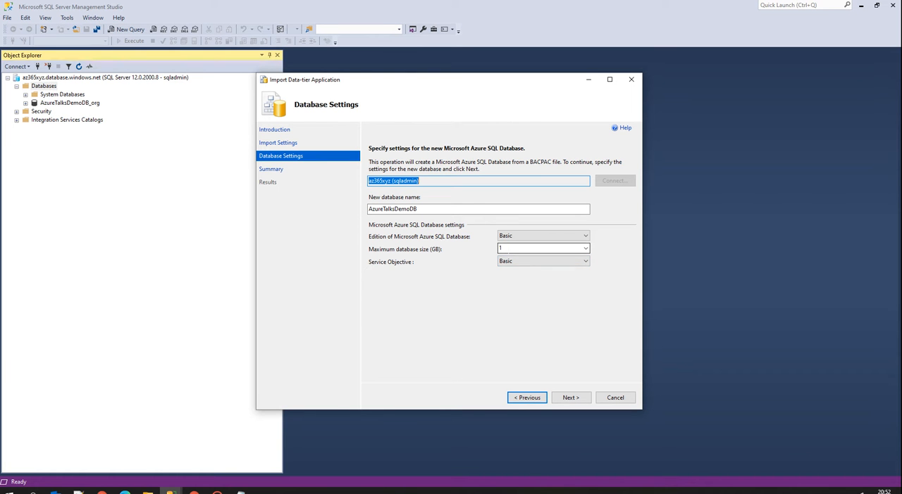
click(557, 397)
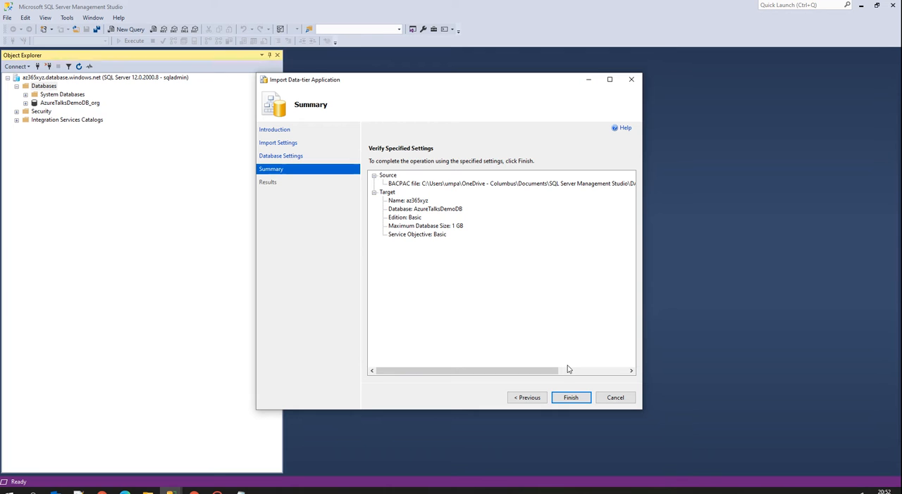
click(577, 398)
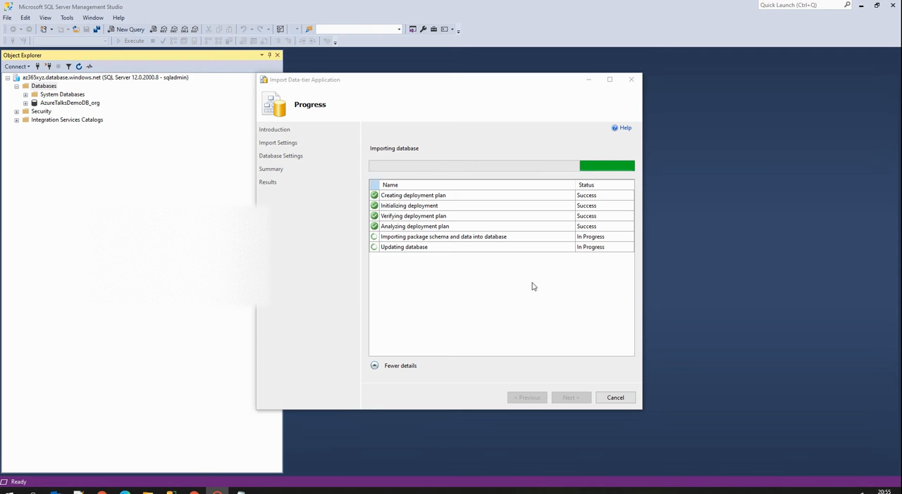
Switch to the Azure portal, open Storage accounts from all services, and start creating a storage account.
click(194, 491)
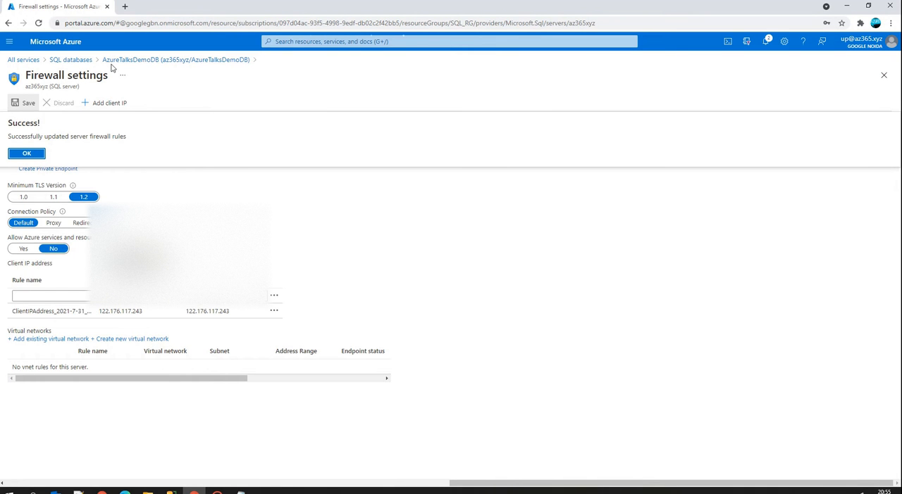
click(82, 59)
click(15, 60)
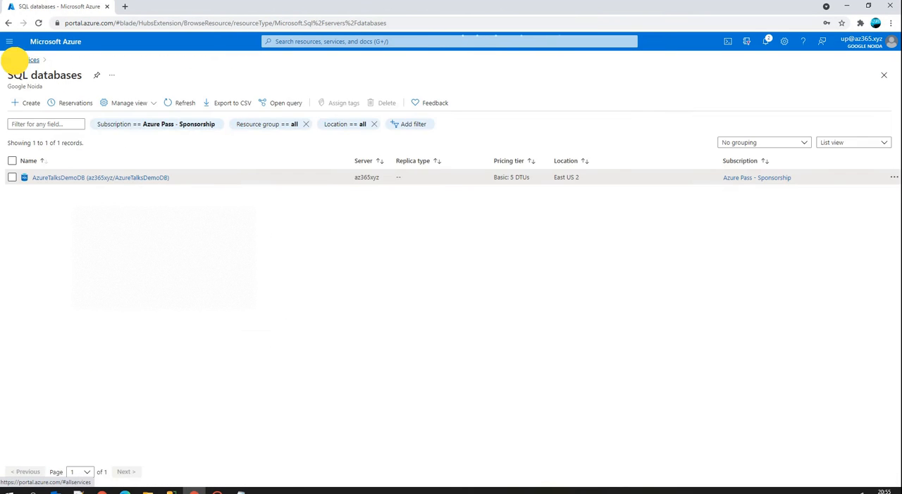
click(246, 131)
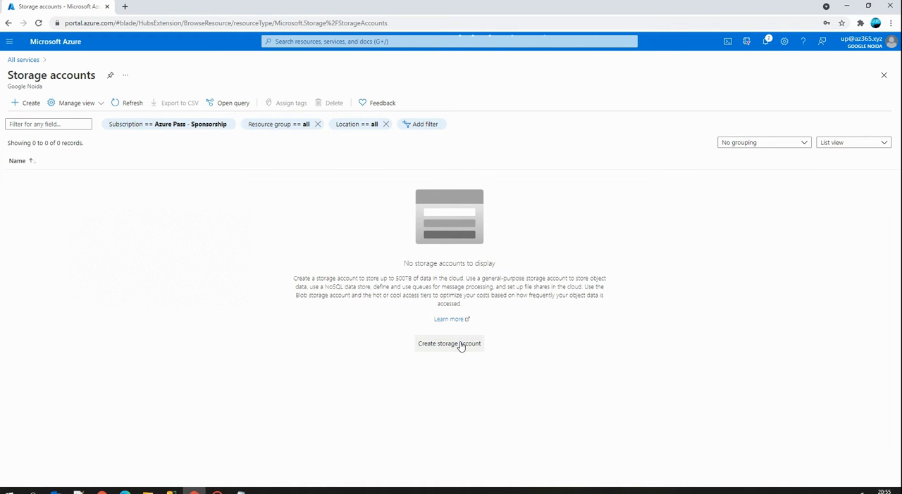
click(460, 345)
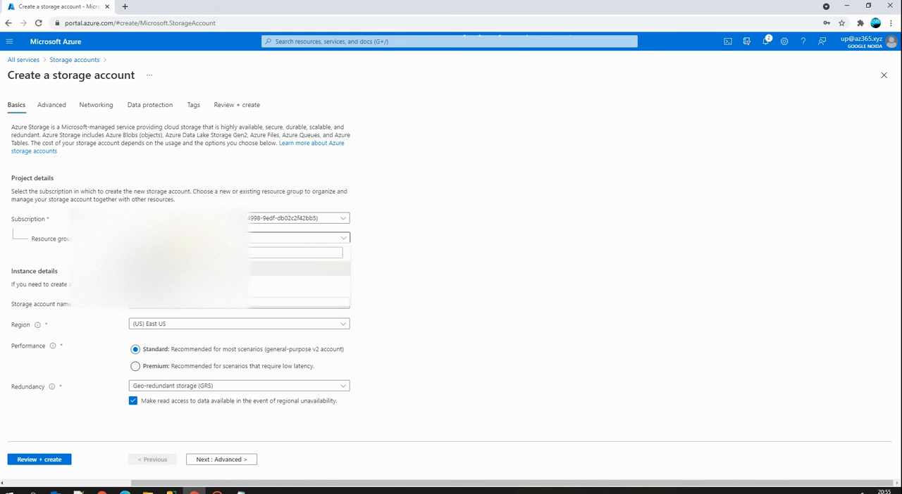
Assign the new storage account to resource group SQL_RG and name it azuretalksdemosa.
click(149, 303)
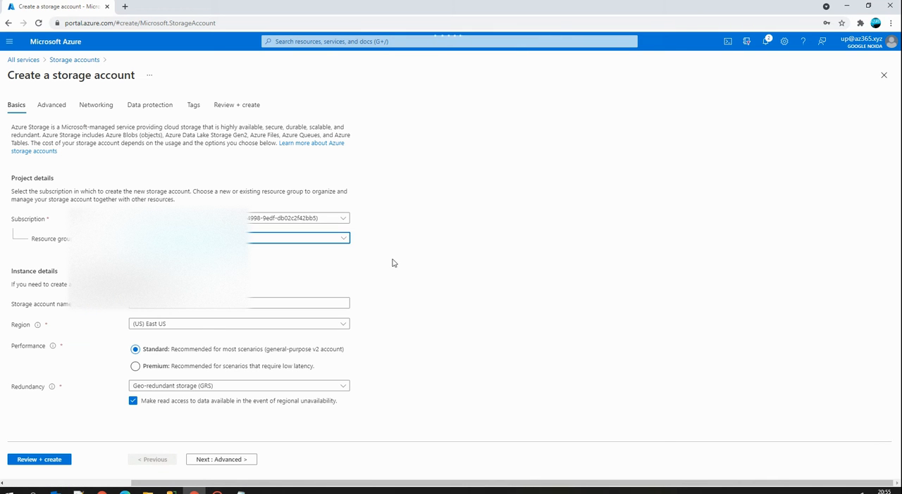
click(151, 303)
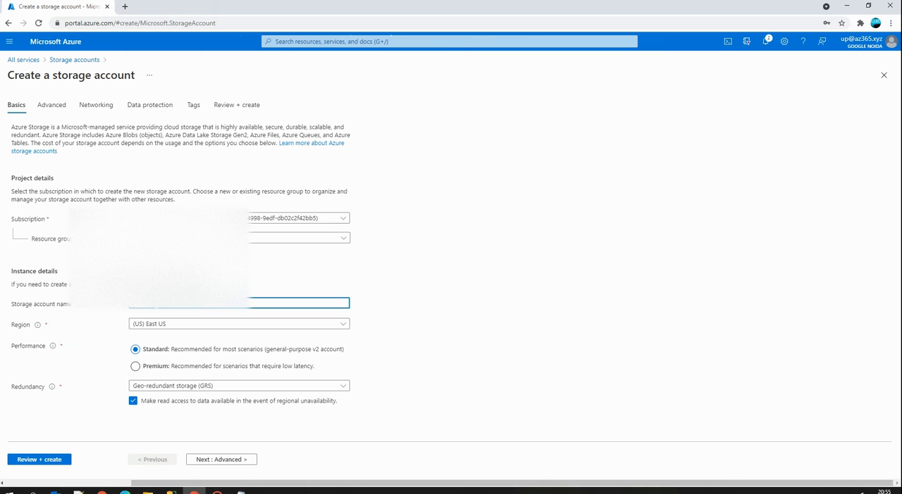
text(dmeo)
key(BackSpace)
key(BackSpace)
key(BackSpace)
key(BackSpace)
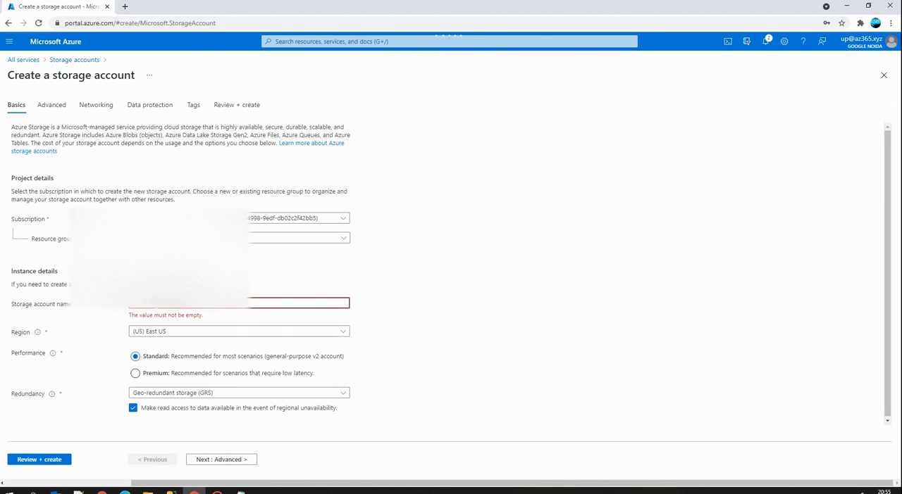
text(azure)
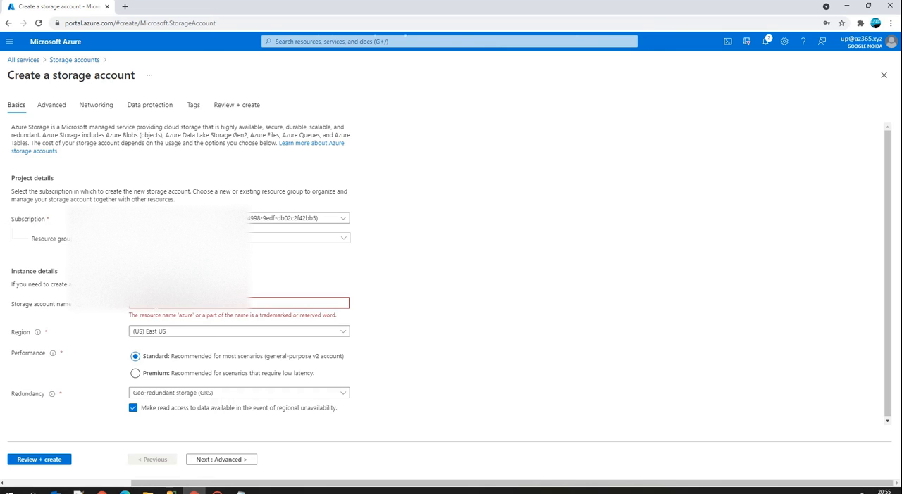
text(d)
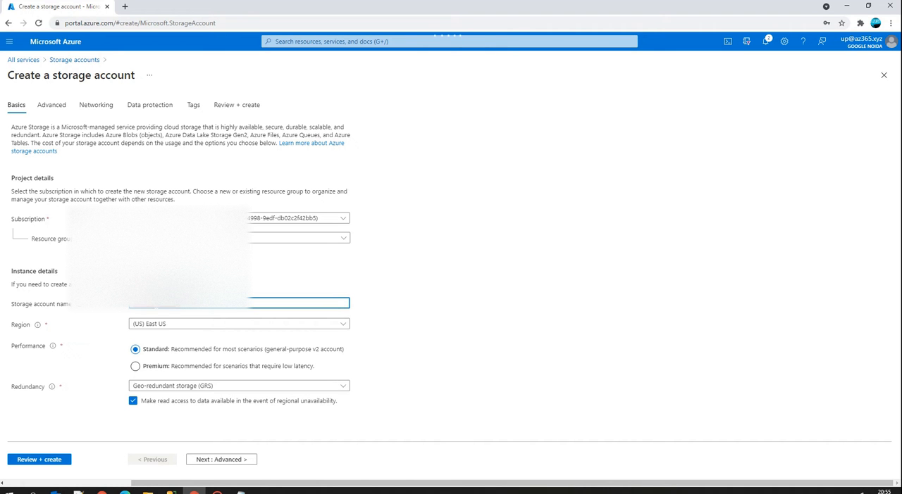
click(399, 312)
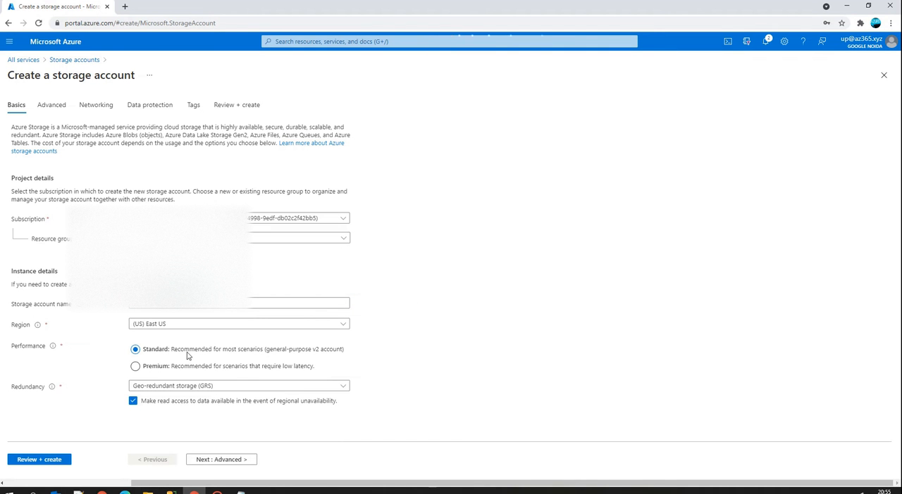
Set the storage account's redundancy to Locally-redundant storage (LRS) and continue to the advanced settings.
click(195, 386)
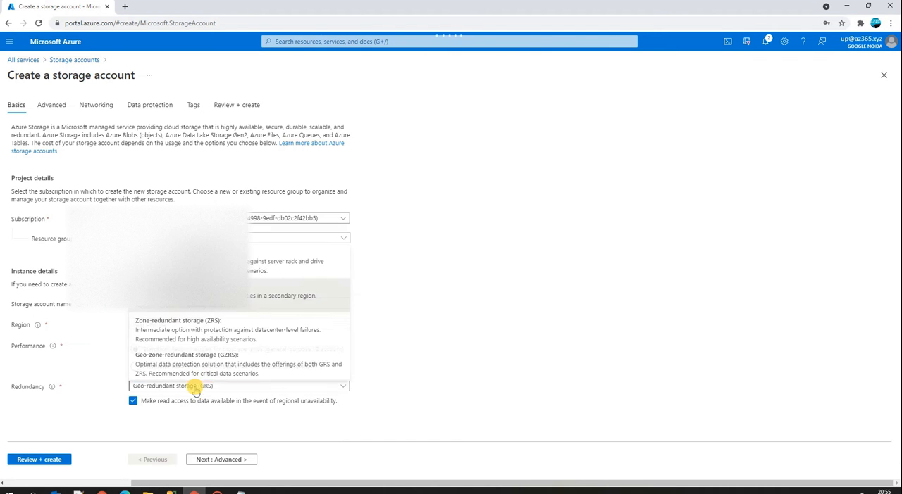
click(194, 261)
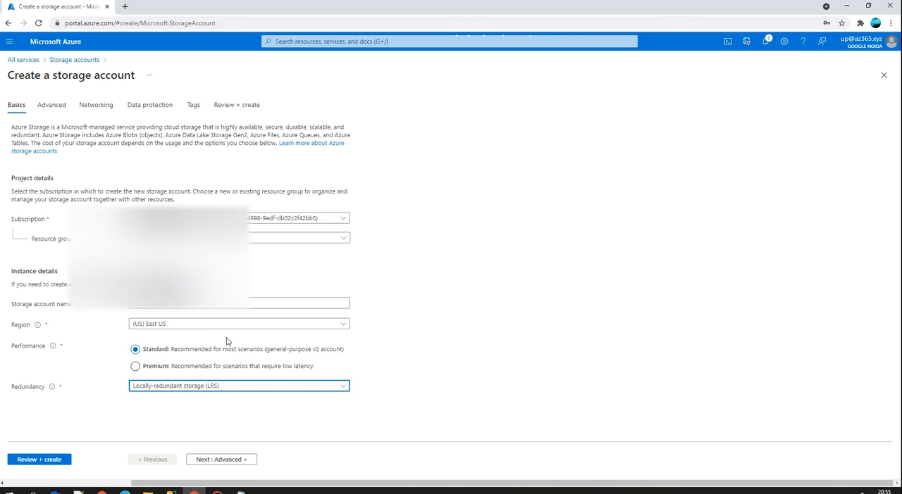
click(224, 459)
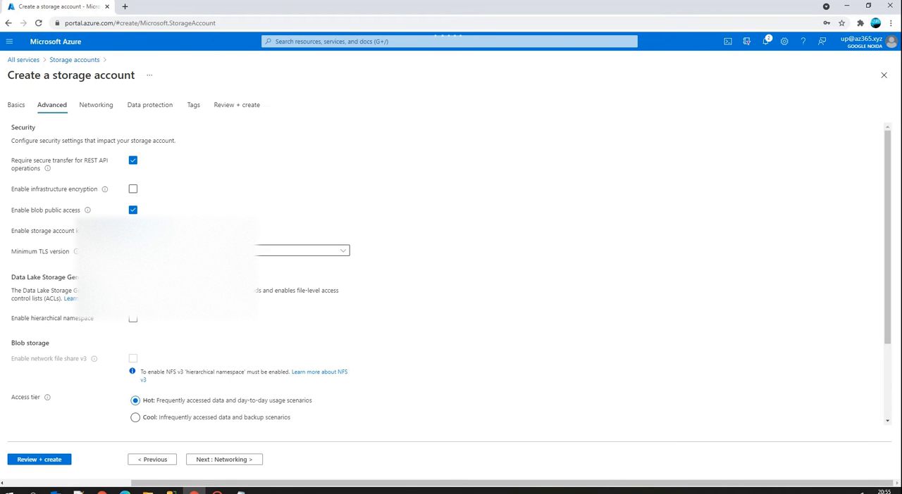
Set the blob access tier to Cool, enable large file shares, and continue to the networking settings.
scroll(203, 412, down, 3)
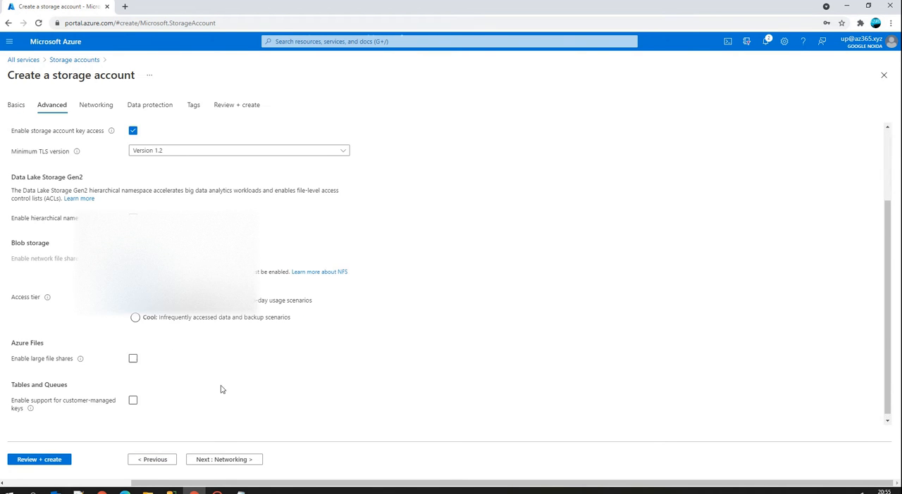
click(145, 312)
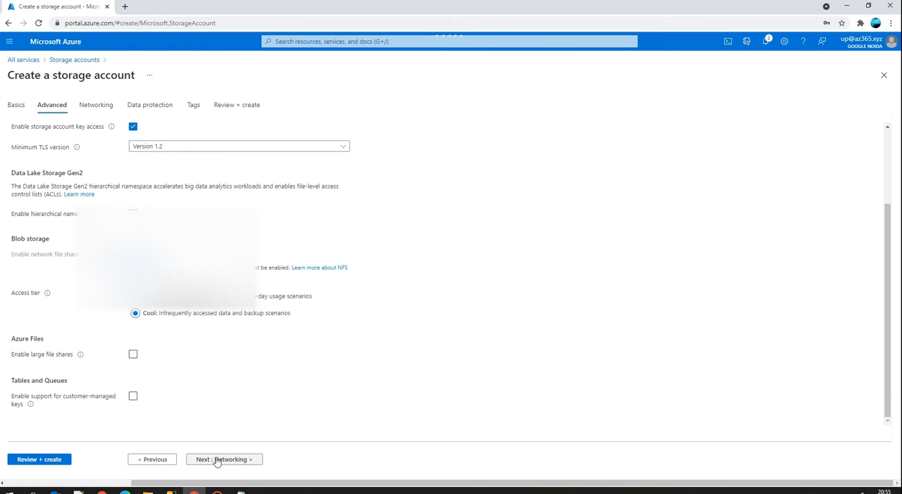
click(133, 358)
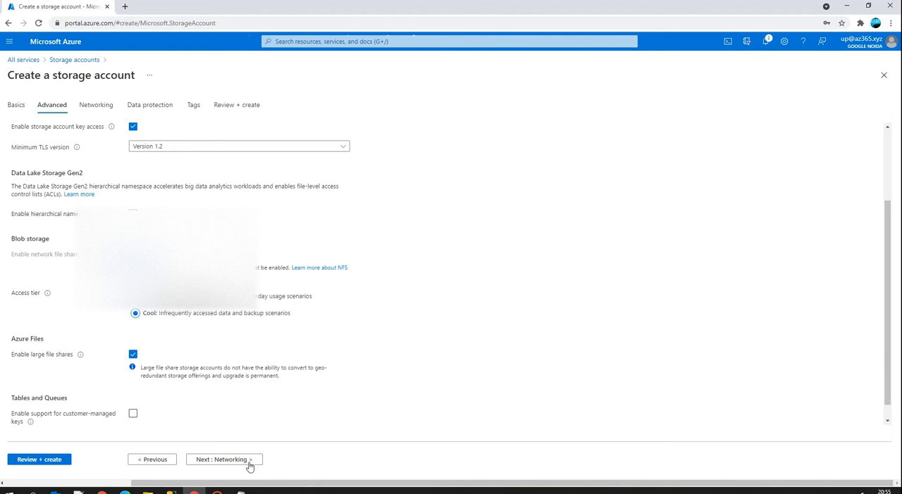
click(238, 461)
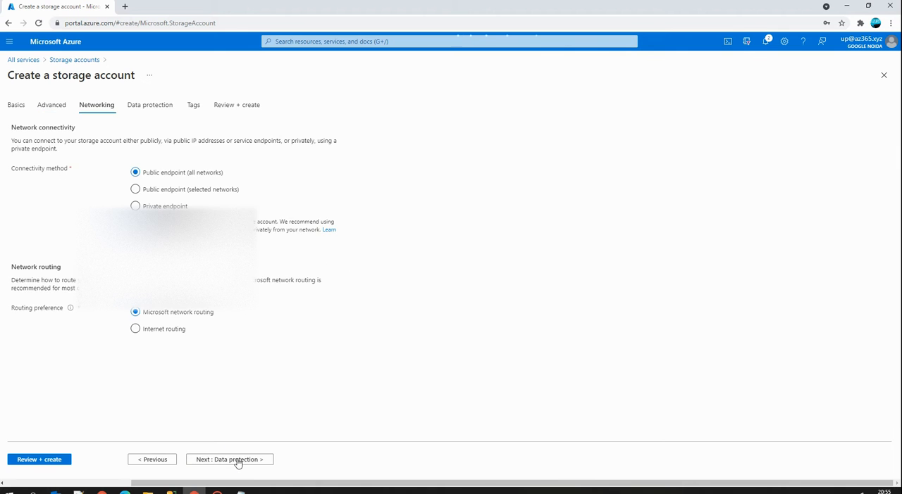
Keep the default networking, data protection and tag settings, and create the storage account.
click(239, 460)
click(231, 461)
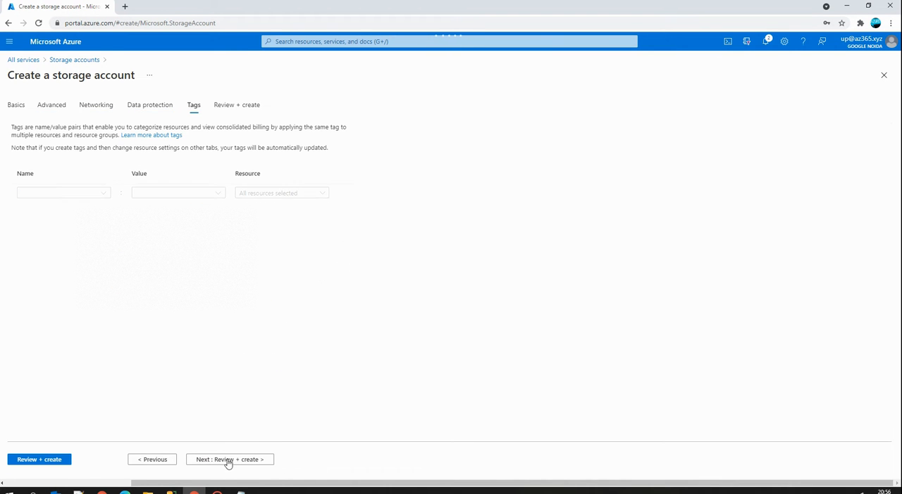
click(241, 458)
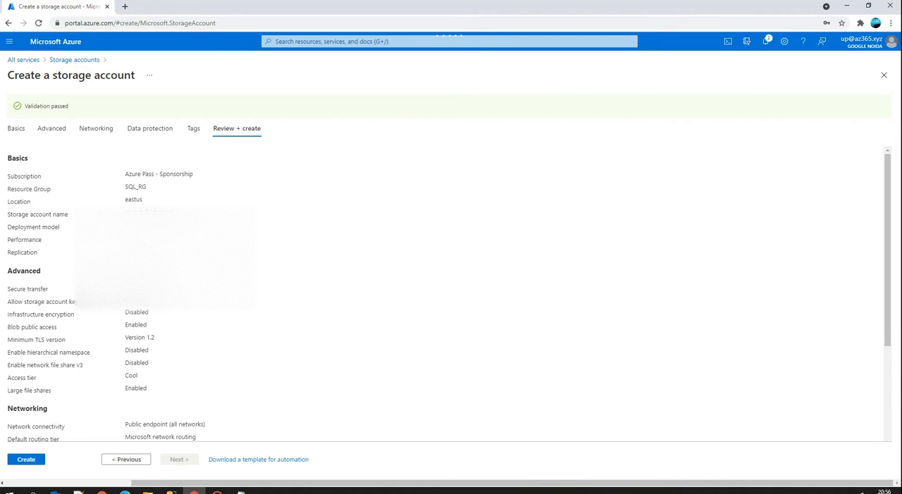
click(20, 462)
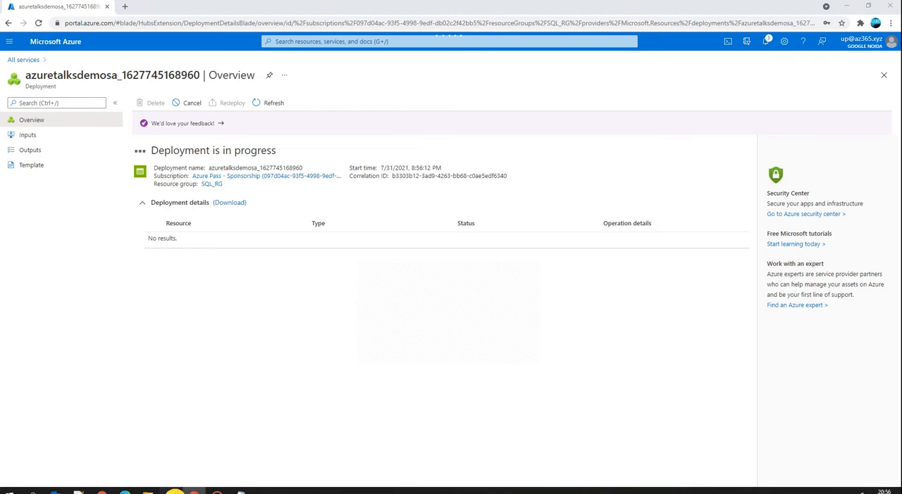
Switch to the Import Data-tier Application window and reposition it to view the import results.
mouse_move(169, 491)
click(234, 454)
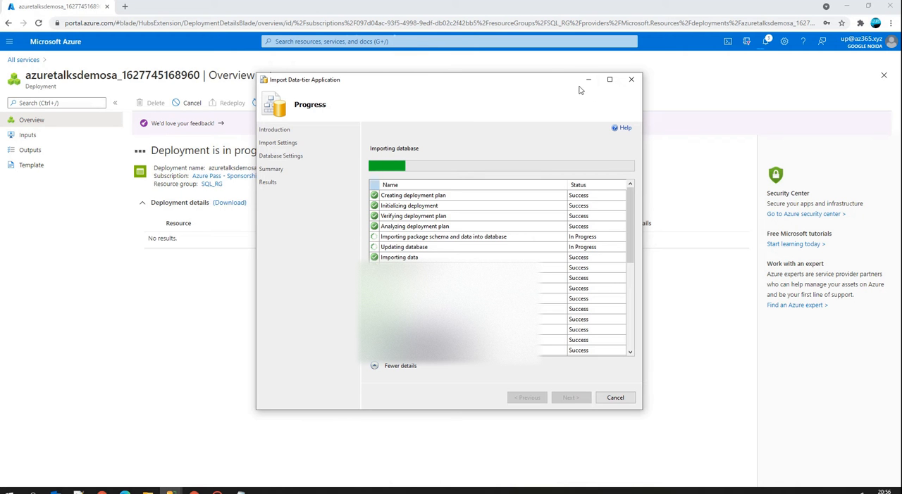
drag(545, 86, 559, 287)
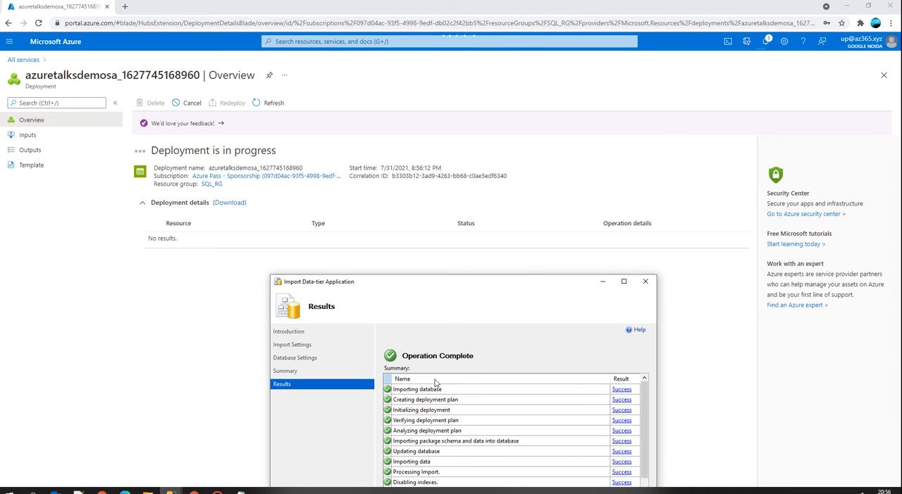
drag(510, 289, 492, 163)
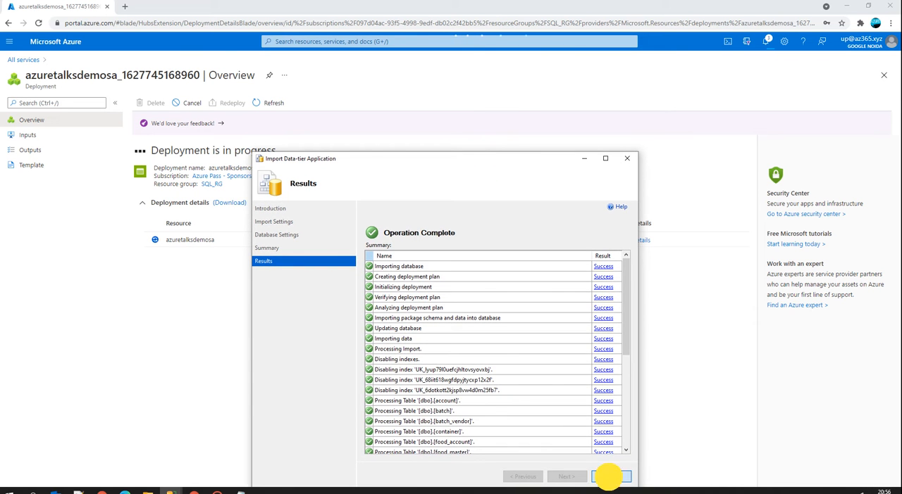
Close the import results and duplicate the browser tab showing the storage account deployment.
click(609, 477)
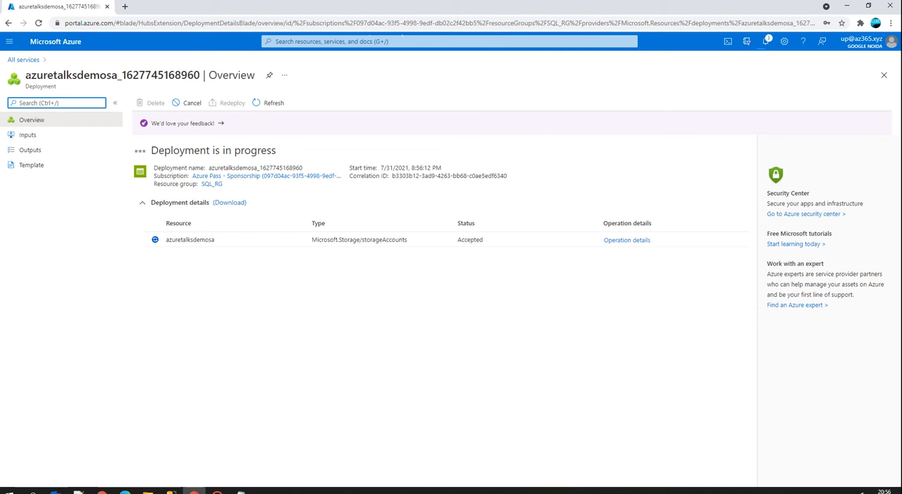
right_click(88, 9)
click(133, 78)
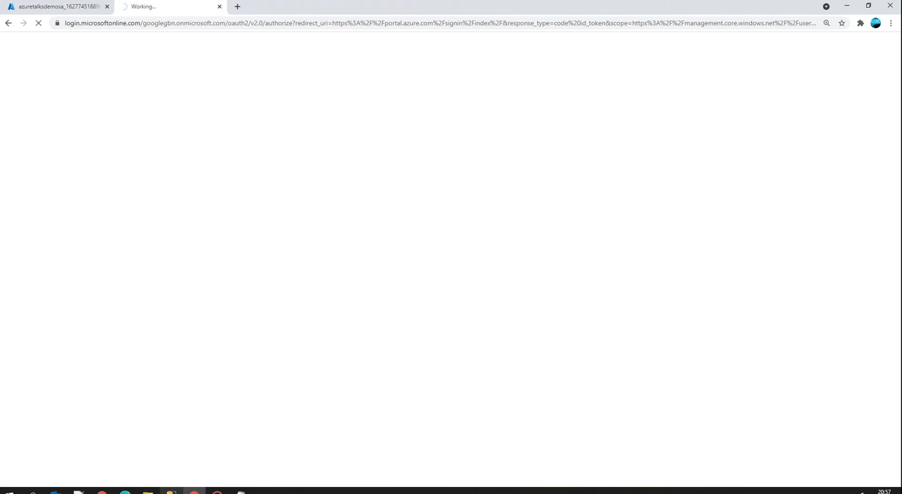
Switch to SQL Server Management Studio, refresh the server's databases, and select AzureTalksDemoDB.
click(170, 491)
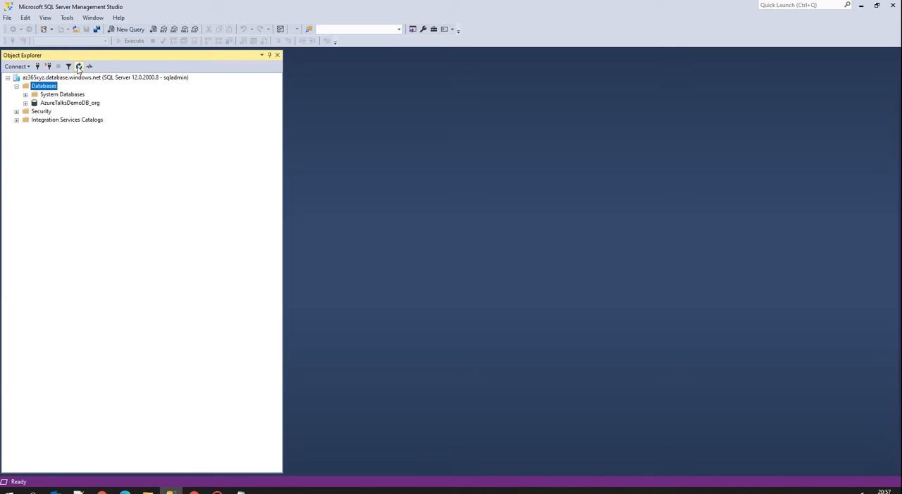
click(78, 66)
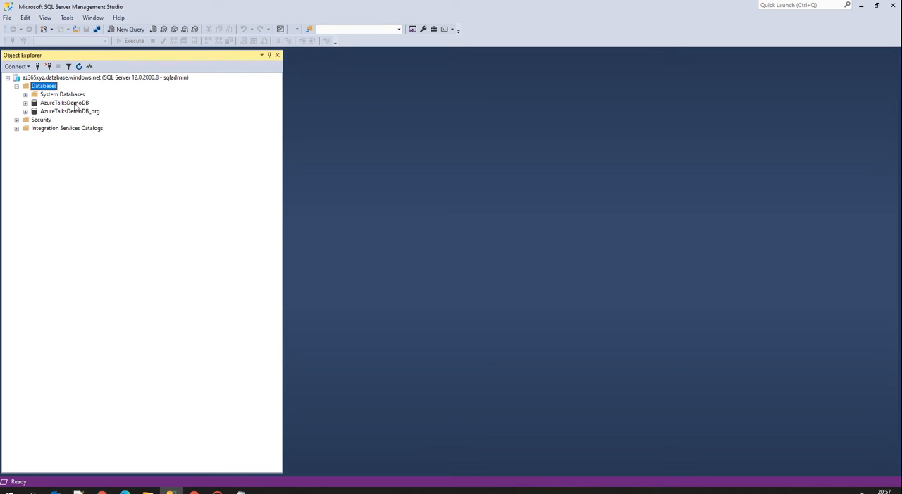
click(75, 104)
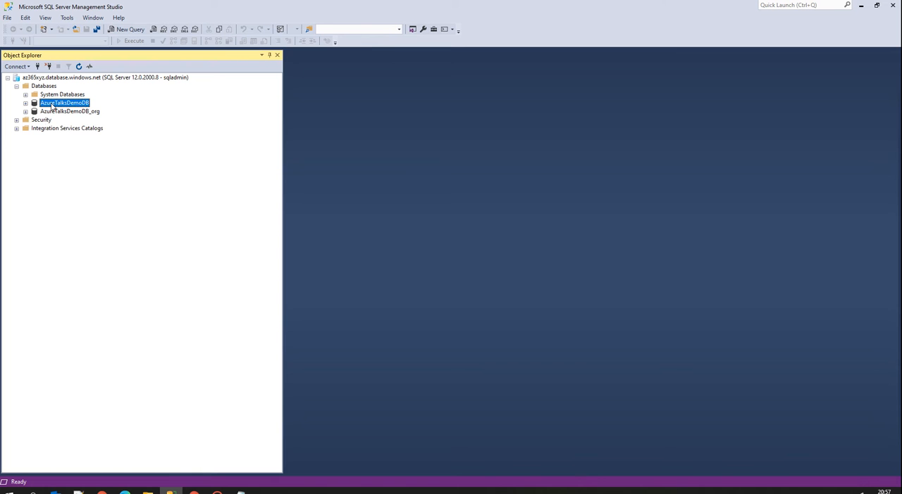
Try to export AzureTalksDemoDB as a data-tier application with Save to Microsoft Azure as the destination.
right_click(52, 106)
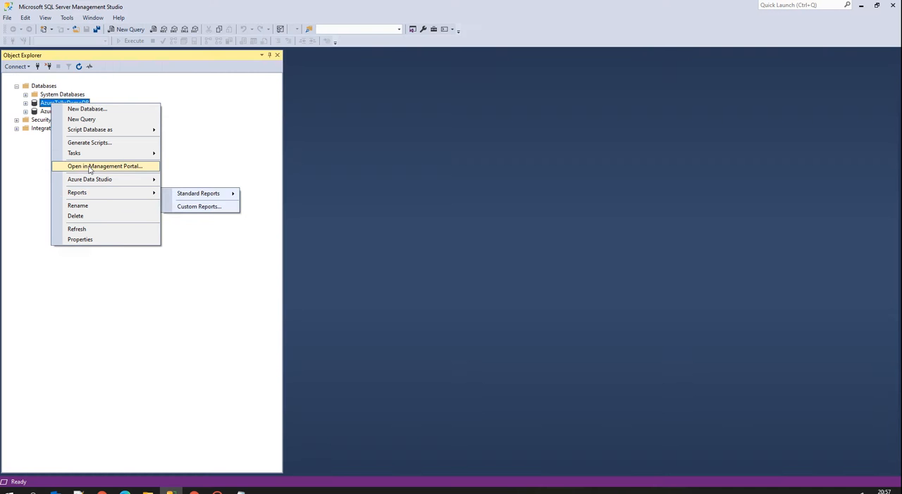
mouse_move(90, 158)
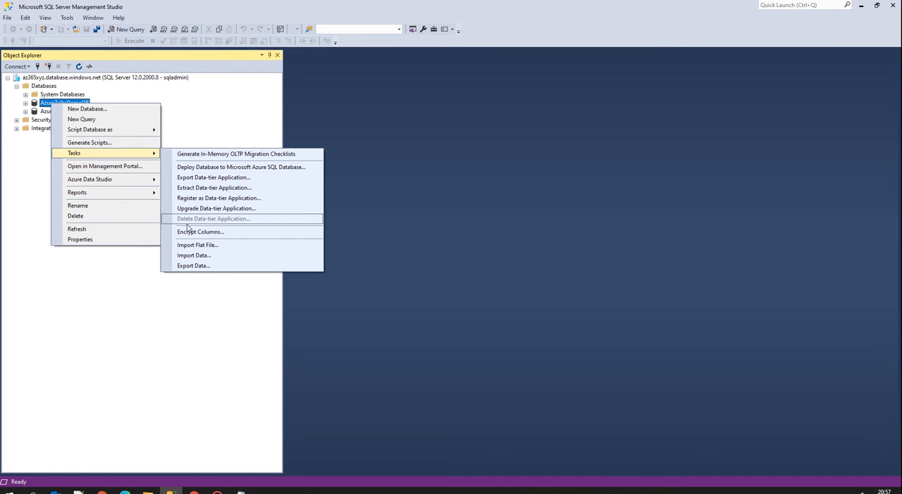
click(194, 188)
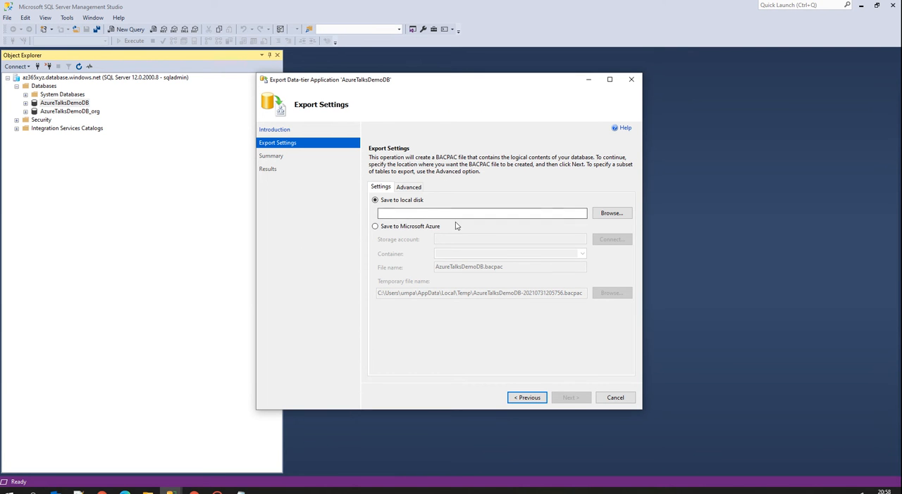
click(375, 226)
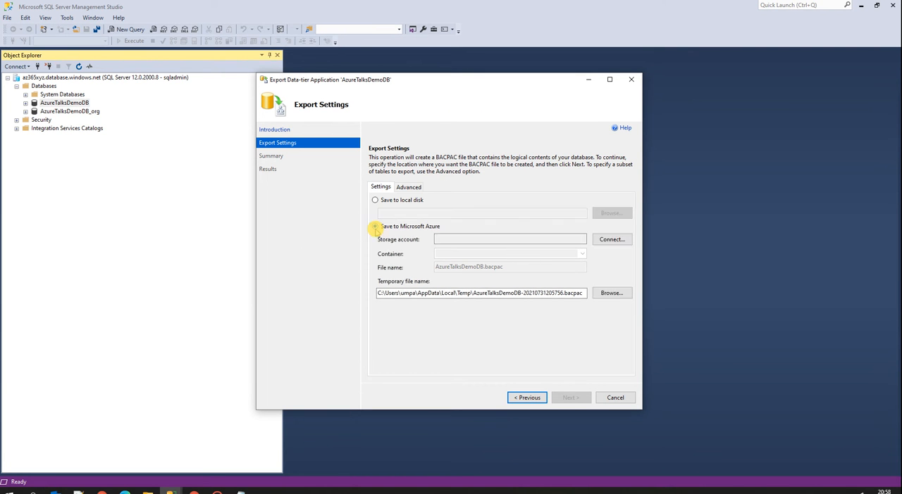
Connect the export to a Microsoft subscription and sign in to the Azure account.
click(607, 239)
click(323, 165)
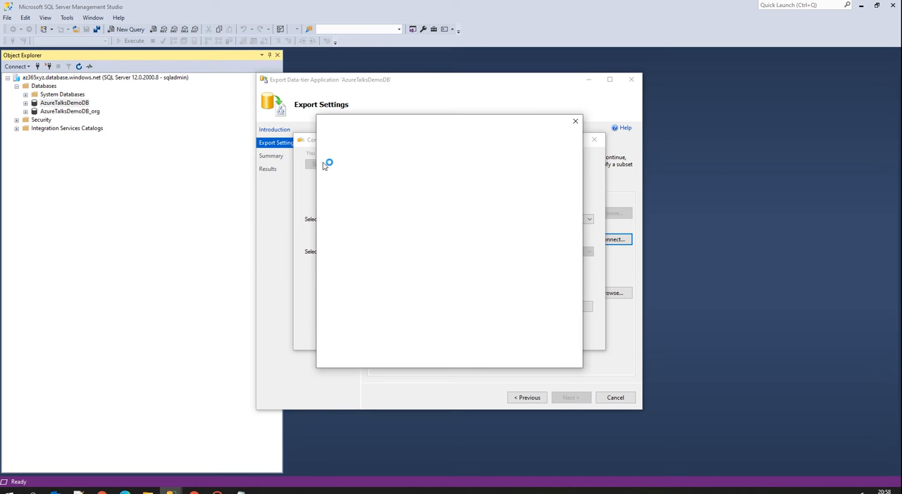
click(356, 125)
drag(356, 125, 0, 324)
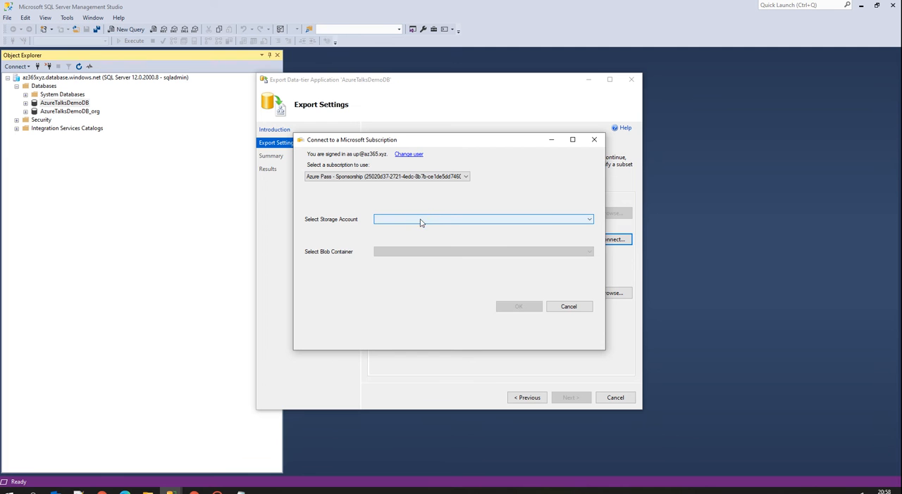
Choose the other Azure Pass - Sponsorship subscription and storage account azuretalksdemosa, and check for available blob containers.
click(579, 220)
click(412, 226)
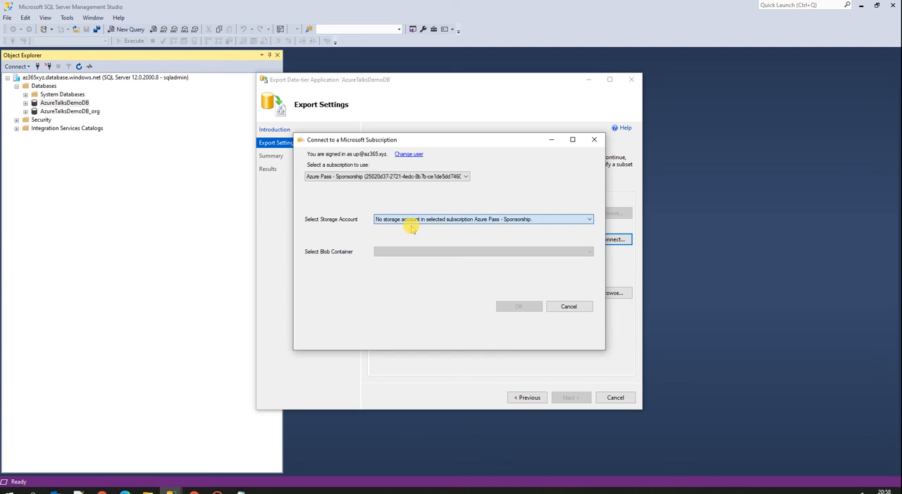
click(394, 178)
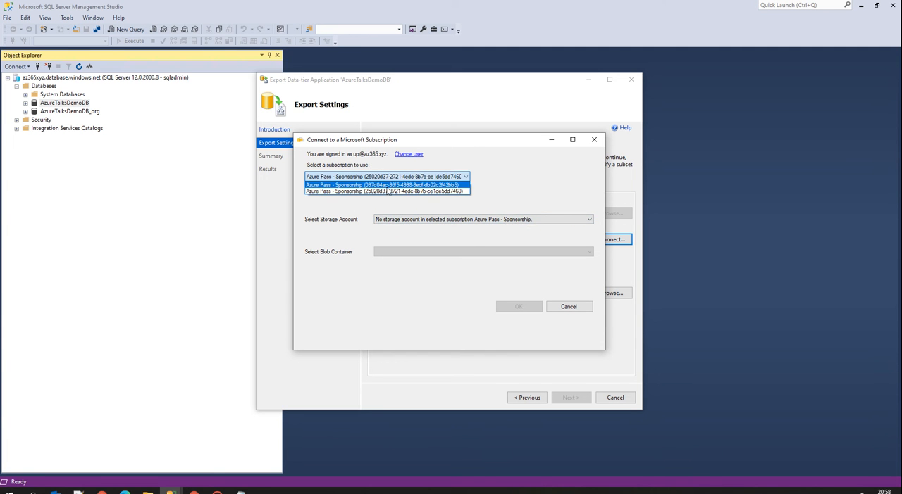
click(388, 184)
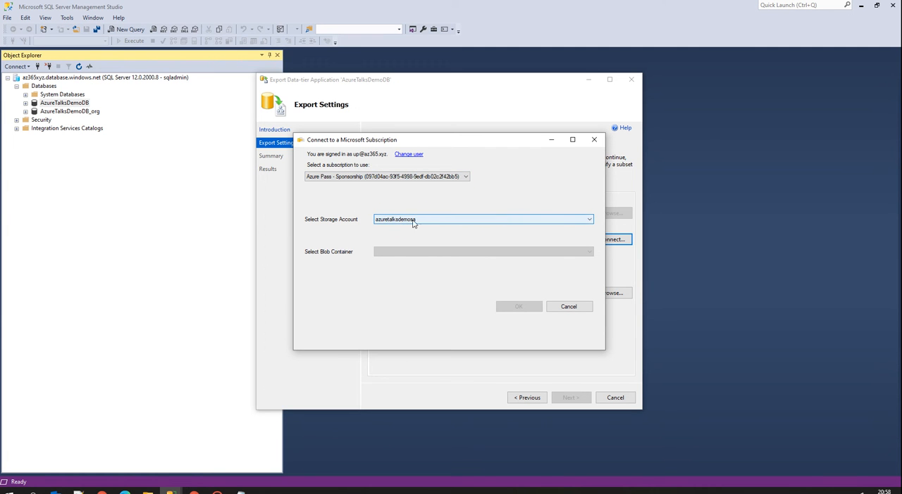
click(427, 219)
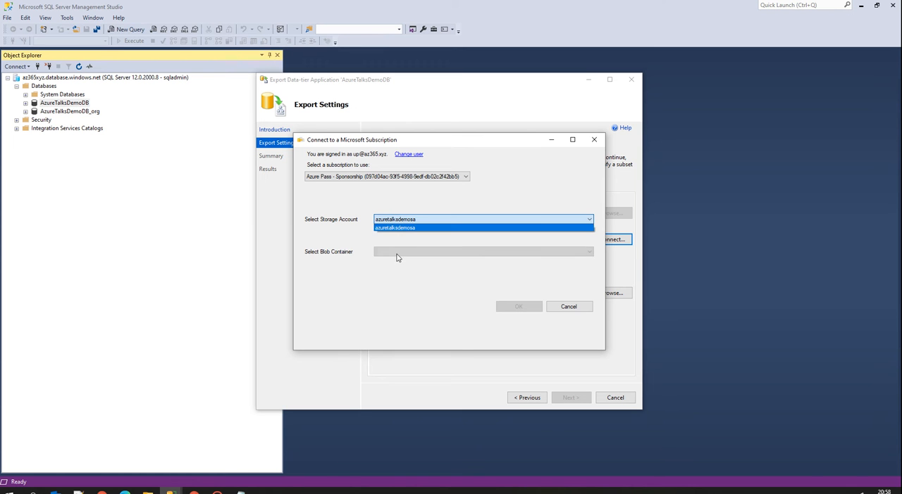
click(398, 229)
click(444, 254)
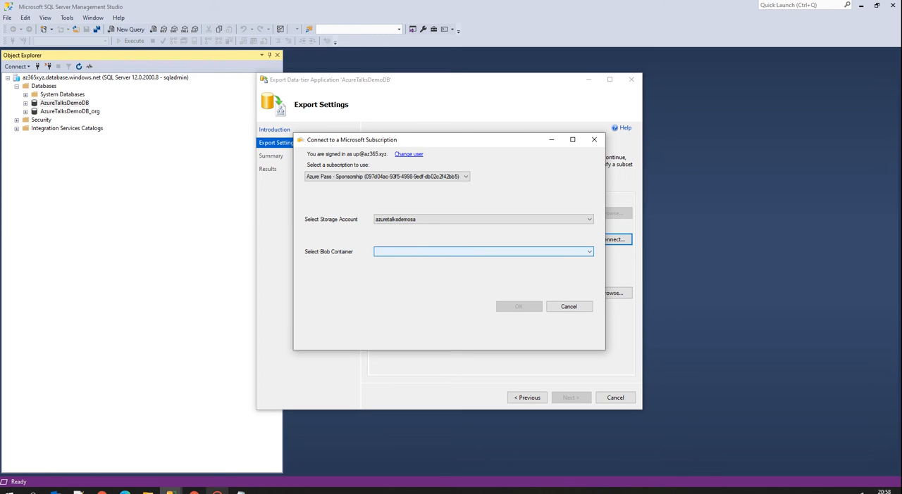
Switch to the Azure portal and open the containers of storage account azuretalksdemosa.
click(194, 492)
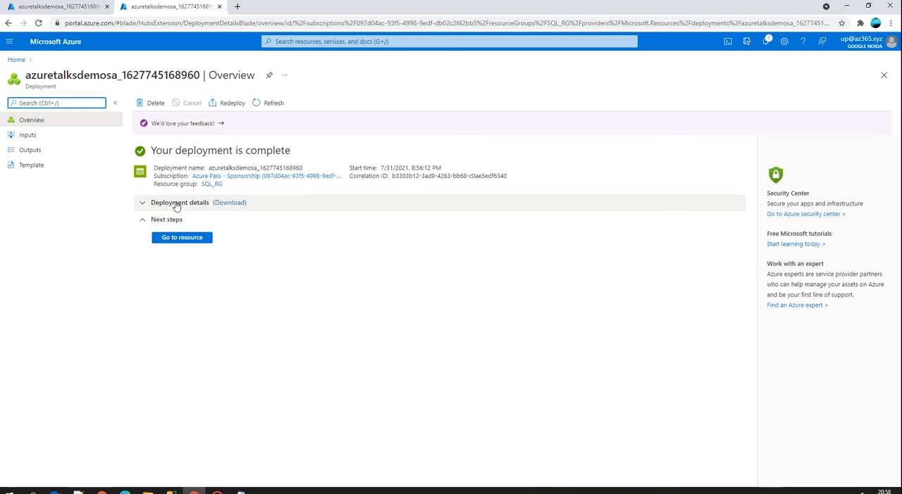
click(163, 239)
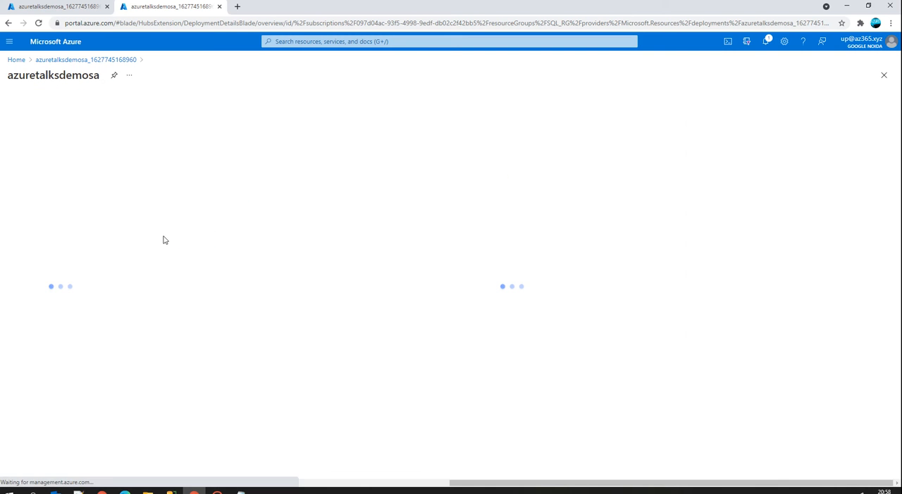
click(21, 60)
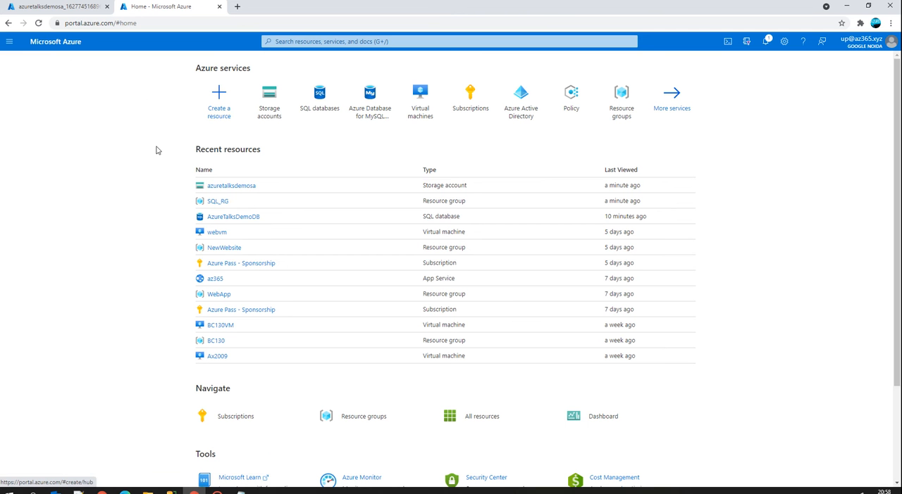
click(228, 186)
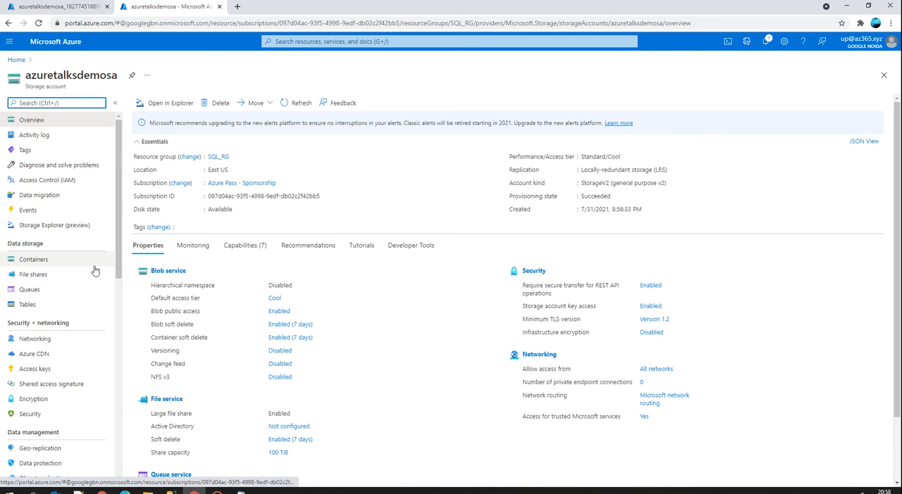
click(162, 274)
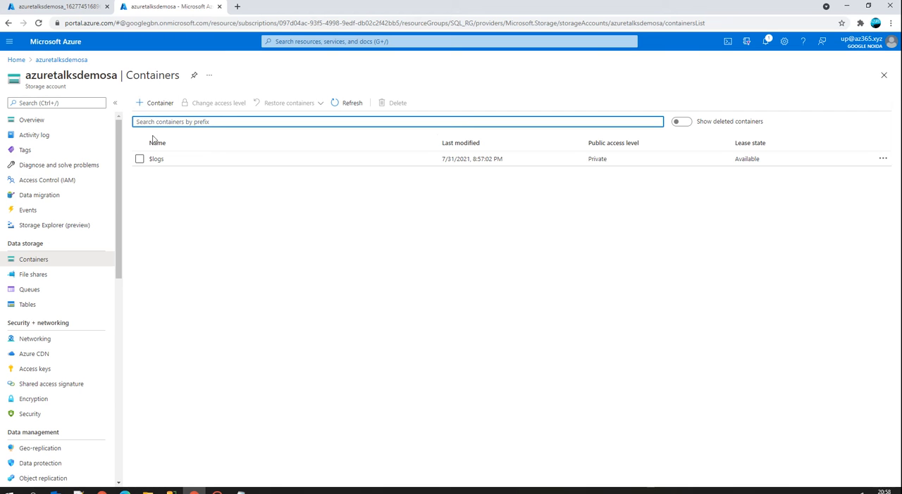
Create a container named demodb with public access level Container (anonymous read access for containers and blobs).
click(156, 104)
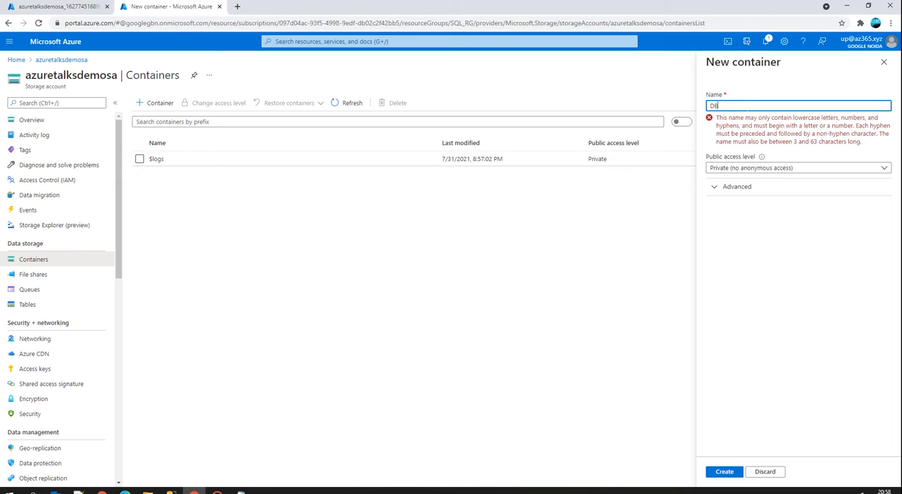
key(ctrl+a)
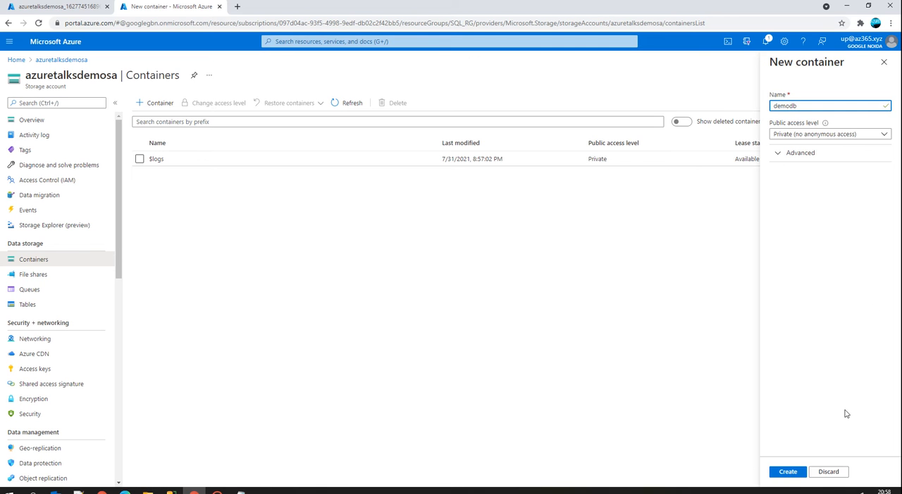
click(799, 134)
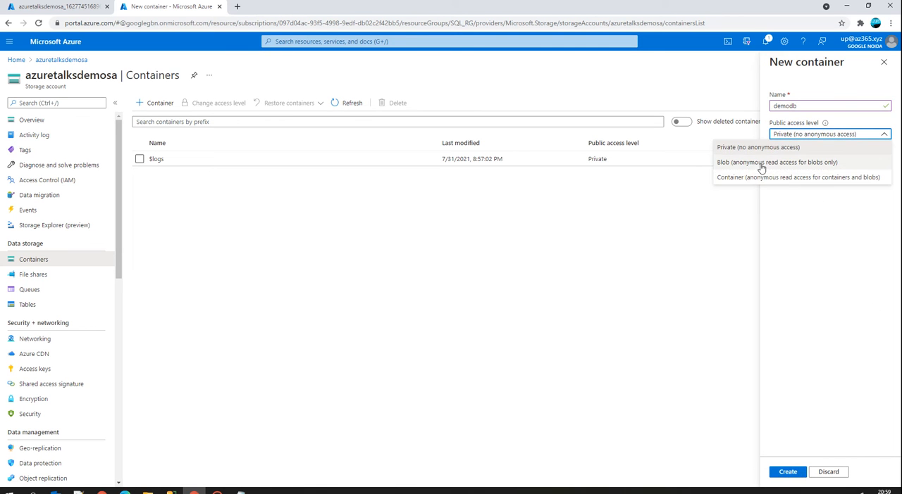
click(762, 181)
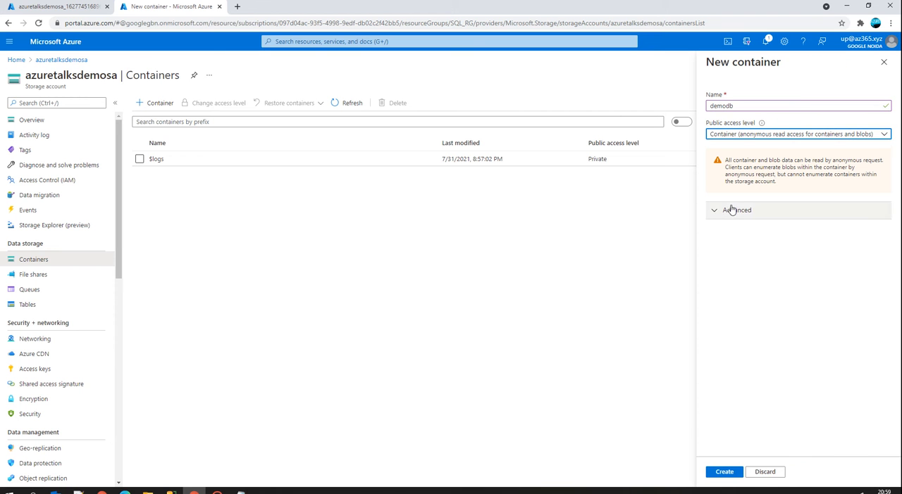
click(734, 210)
click(735, 212)
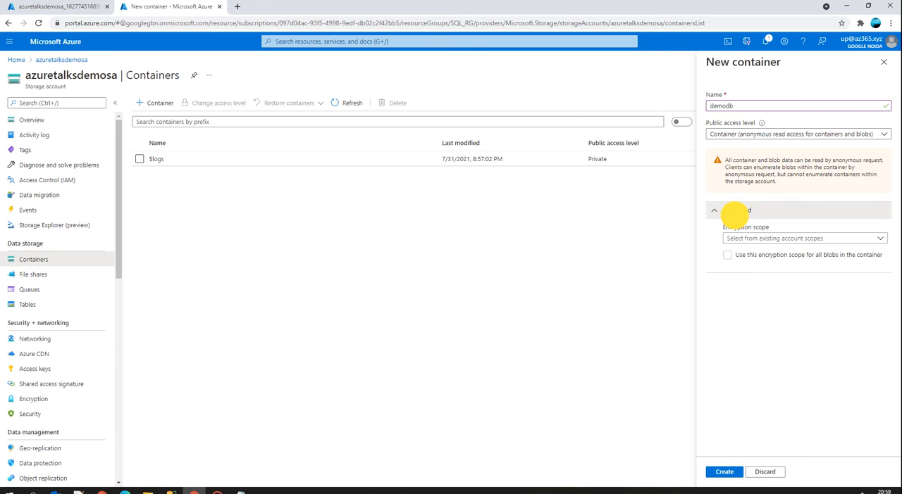
click(725, 471)
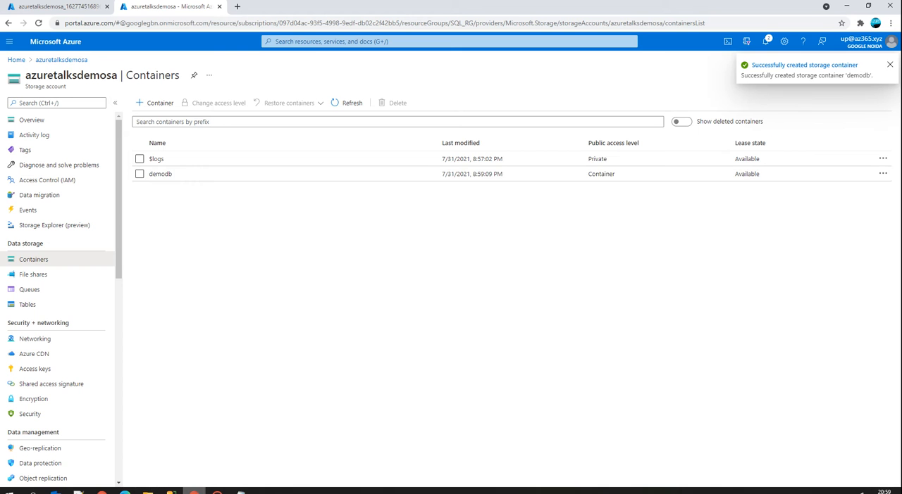
Switch back to SQL Server Management Studio, dismiss the blob container message, and abandon the open export.
mouse_move(170, 490)
click(195, 463)
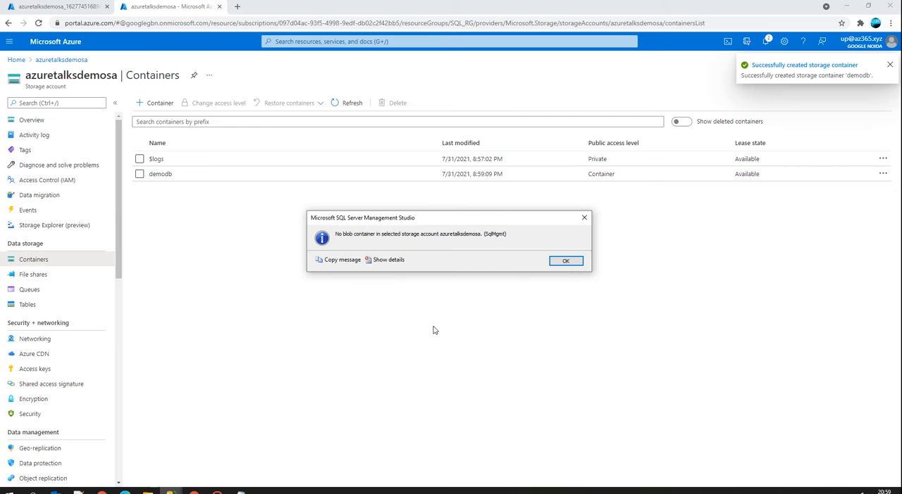
click(566, 261)
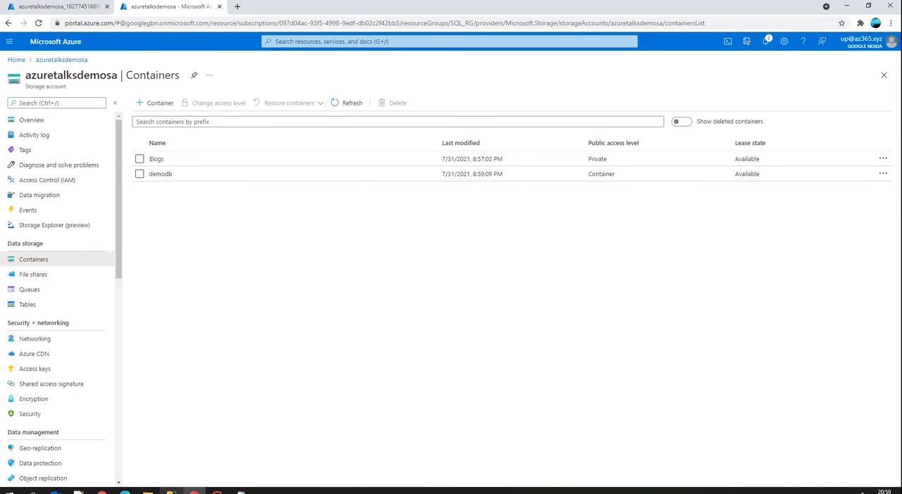
click(185, 479)
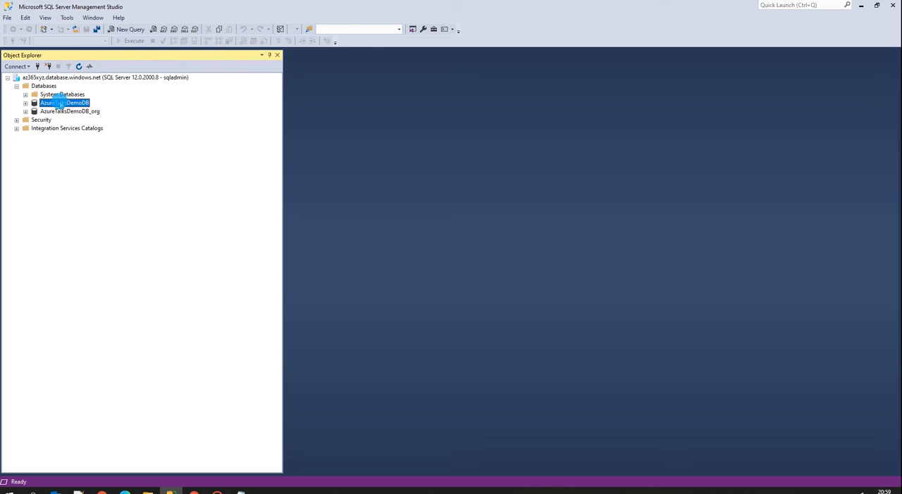
Start a new data-tier application export of AzureTalksDemoDB to Microsoft Azure and open its storage account connection.
right_click(61, 105)
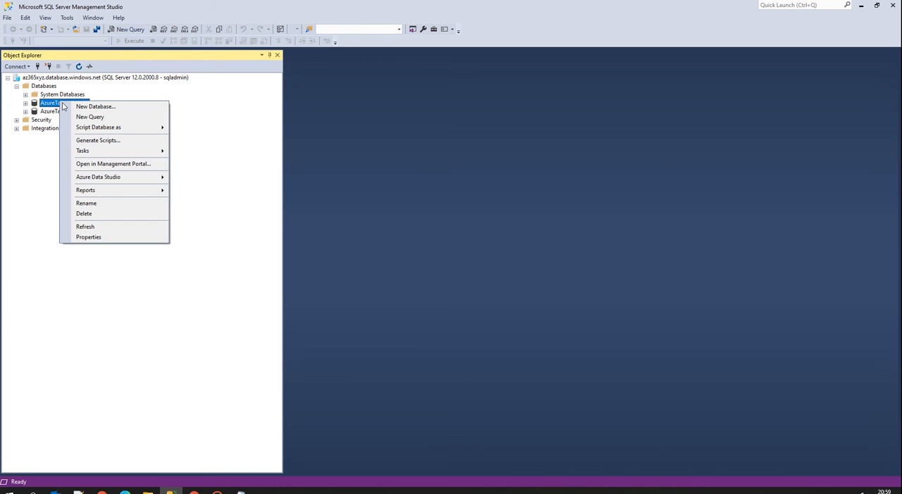
click(94, 151)
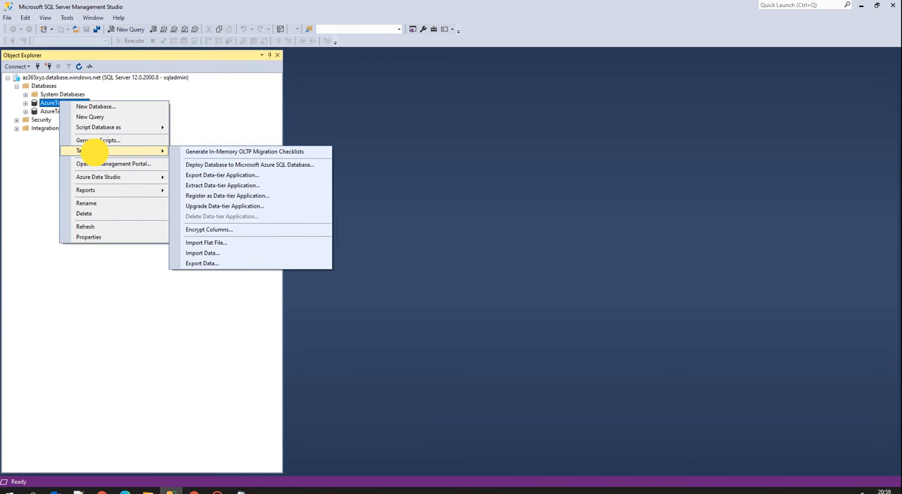
click(218, 176)
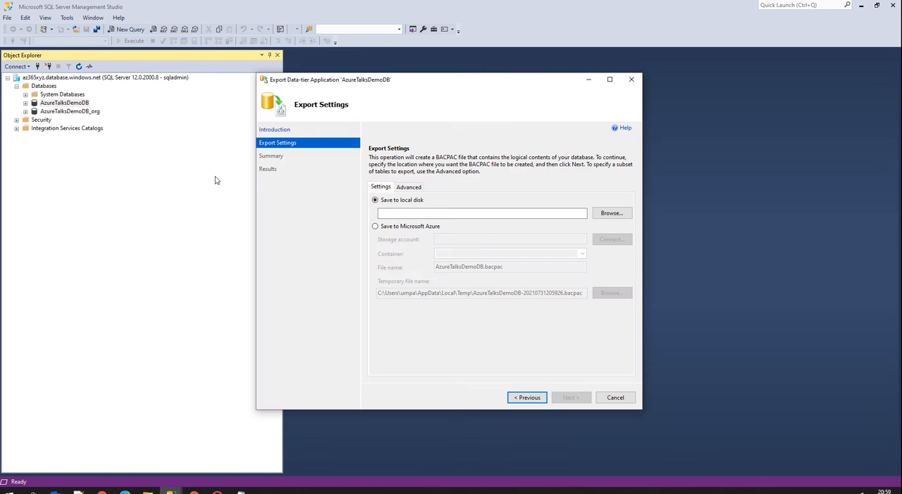
click(373, 227)
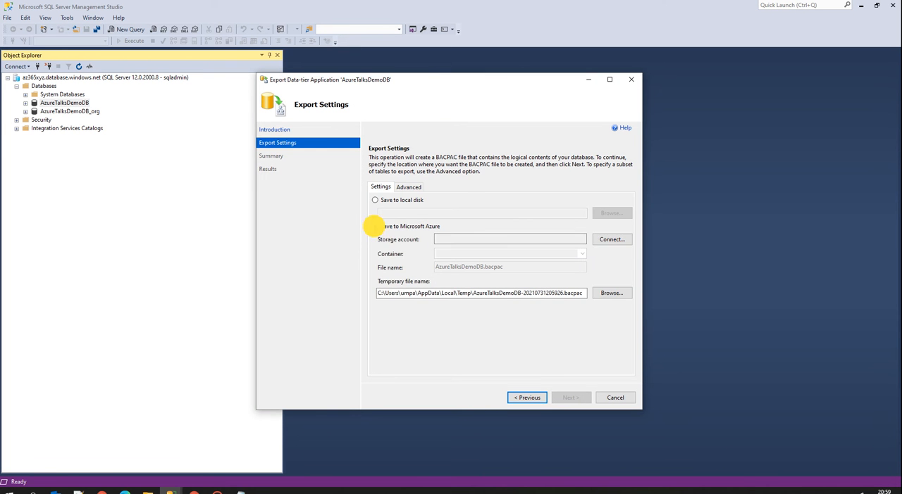
click(612, 243)
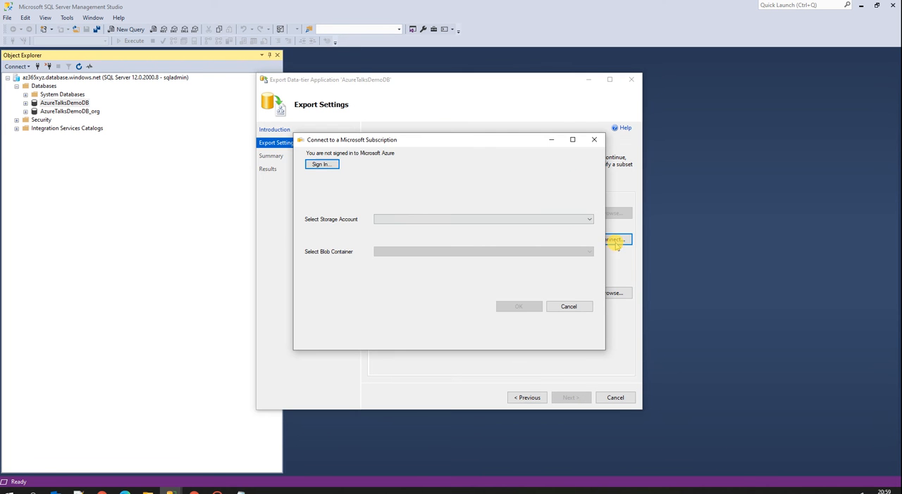
Sign in to Microsoft Azure and connect the export to storage account azuretalksdemosa with blob container demodb.
click(321, 164)
click(373, 139)
drag(385, 124, 0, 317)
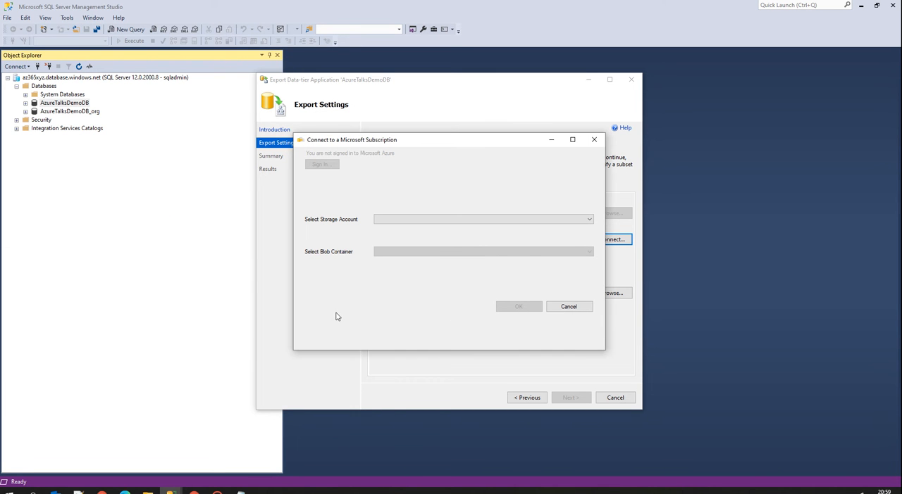
click(397, 219)
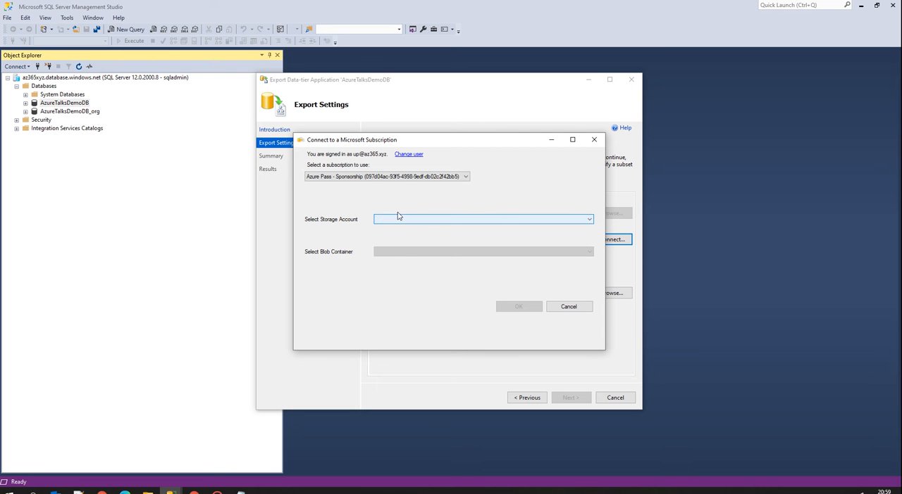
click(399, 180)
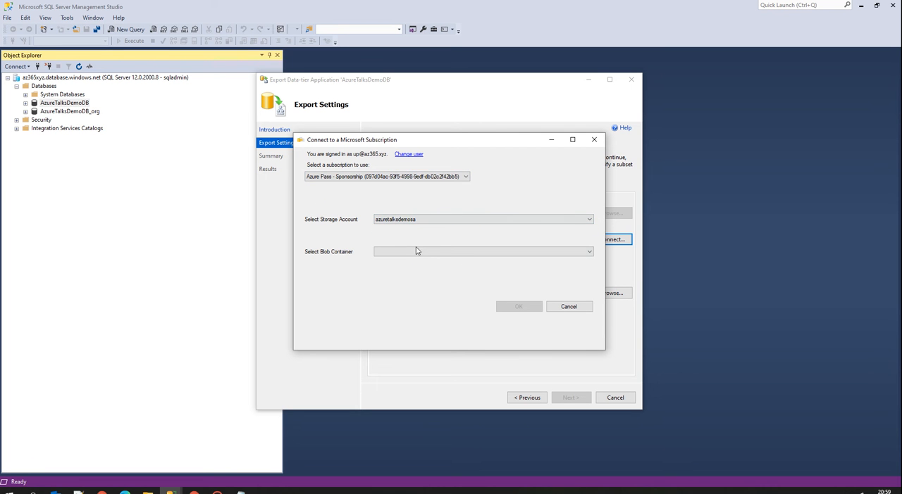
click(395, 252)
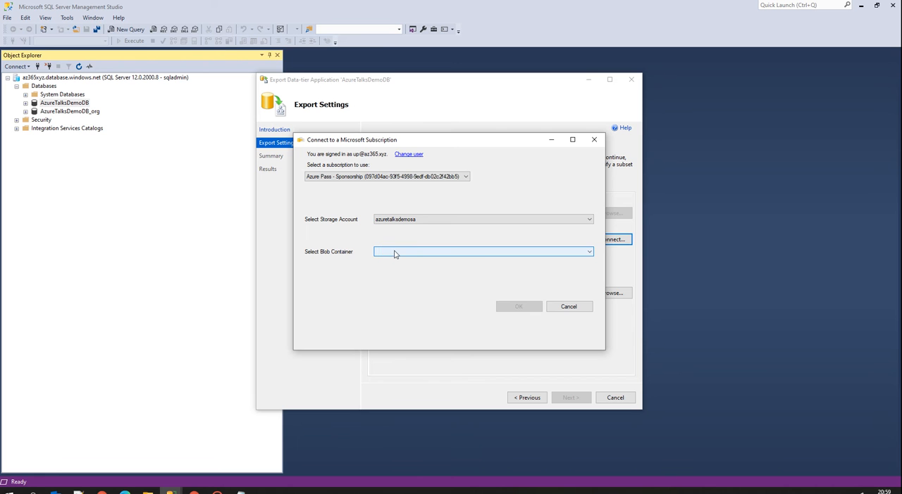
click(391, 261)
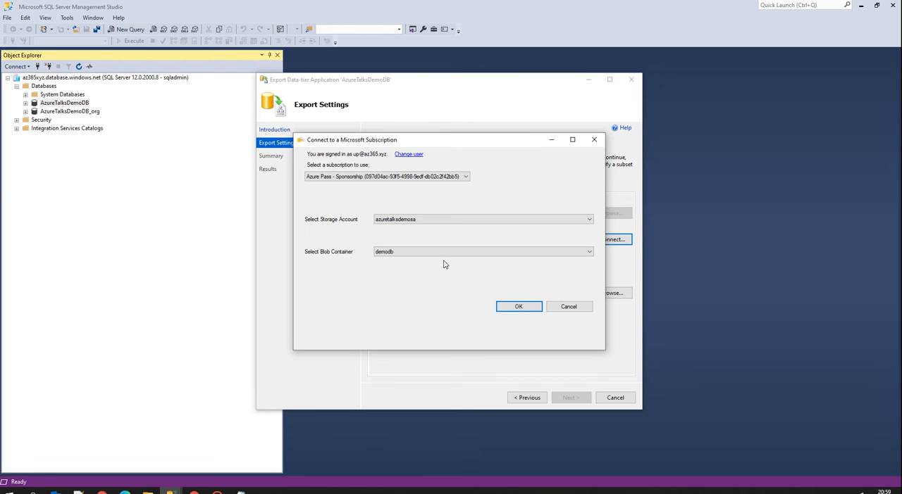
click(518, 307)
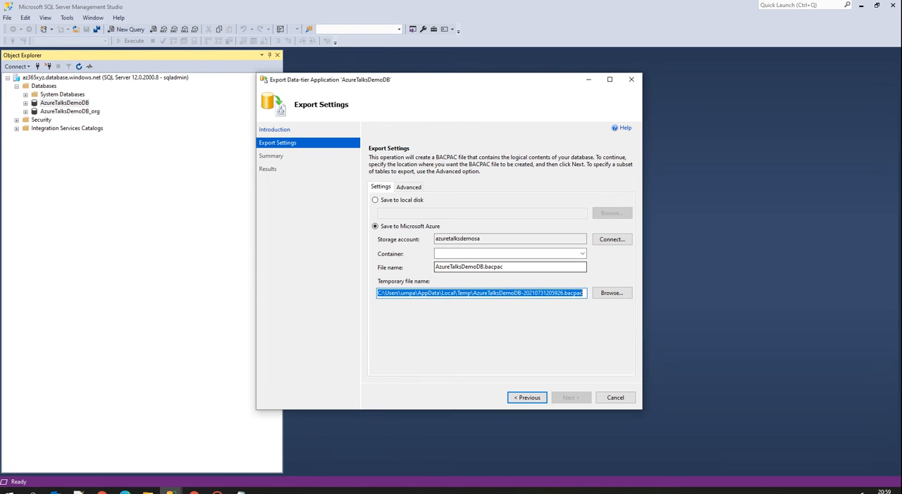
Set the export's container to demodb and run the export of AzureTalksDemoDB.bacpac, hiding the progress details.
click(581, 255)
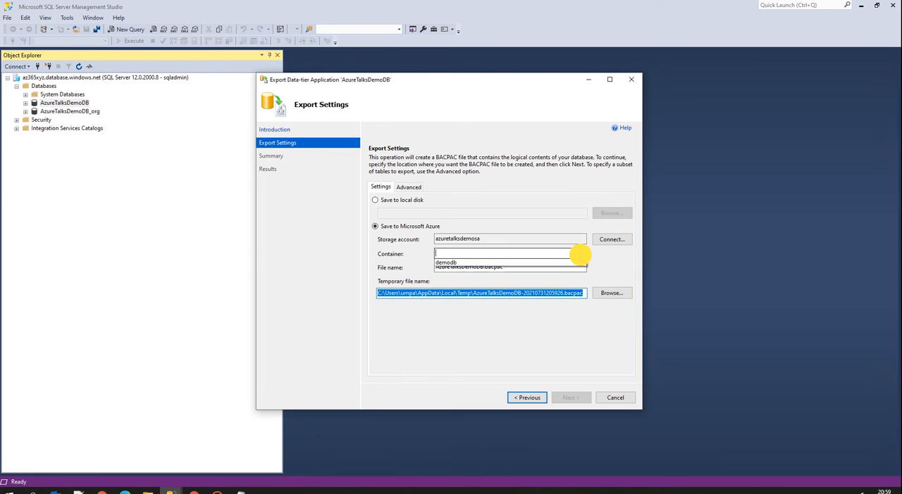
click(468, 262)
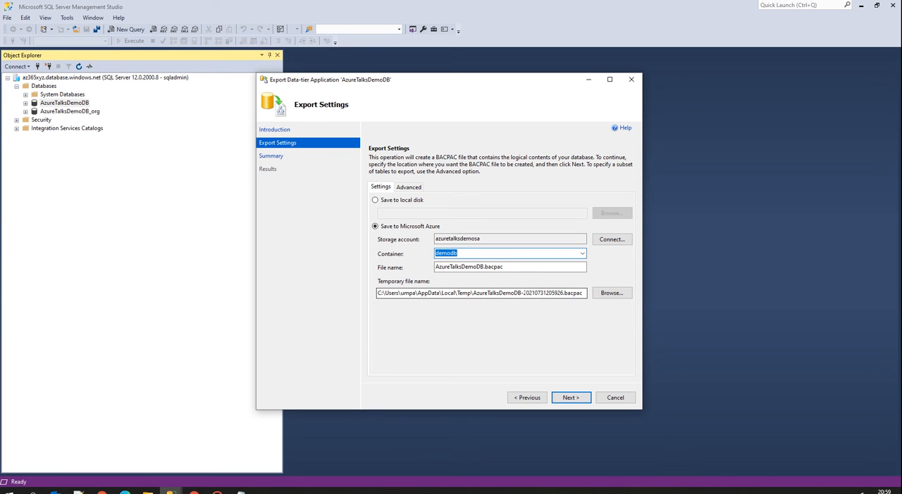
drag(523, 293, 578, 294)
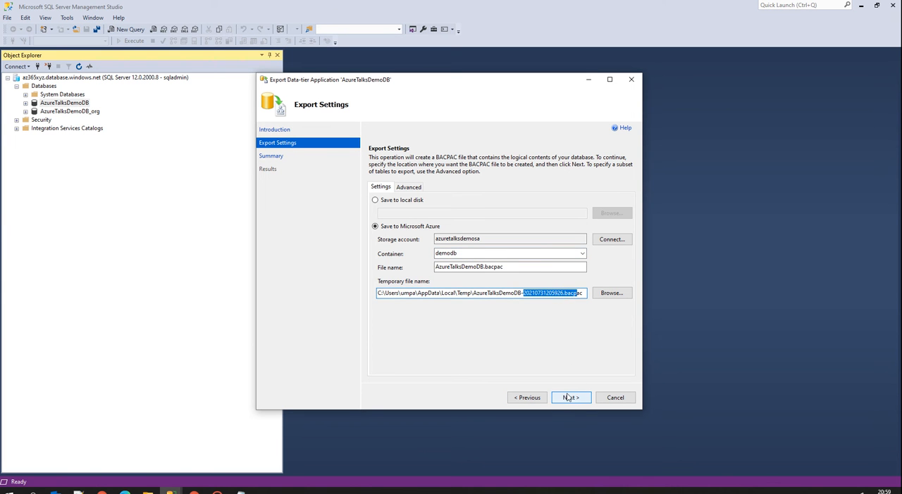
click(567, 398)
click(570, 399)
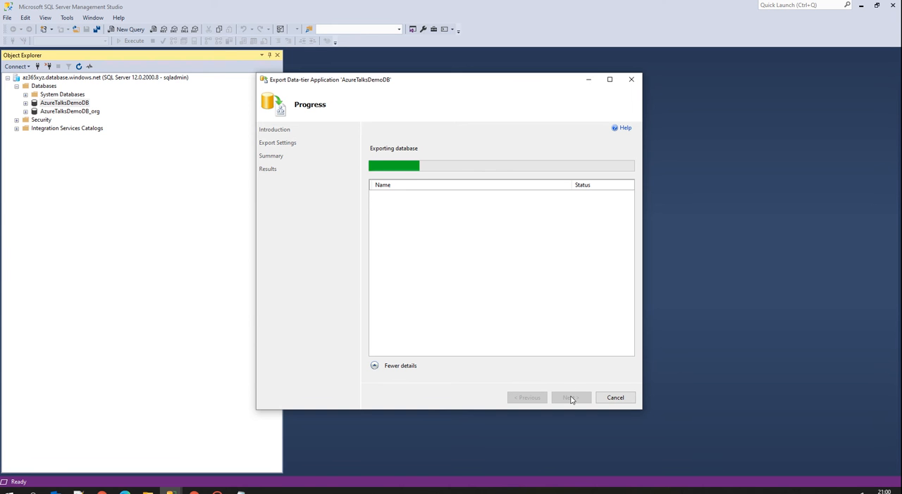
click(375, 366)
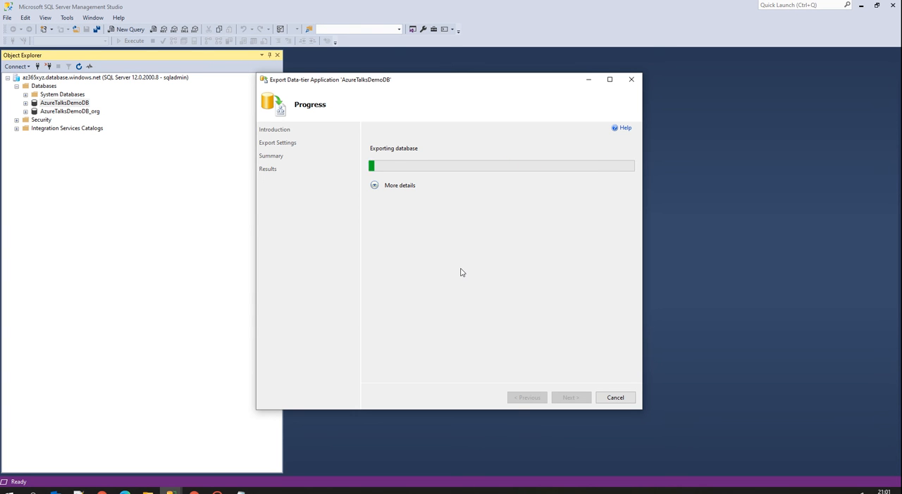
Switch to the Azure portal and examine the overviews of the AzureTalksDemoDB database and its SQL server az365xyz.
click(194, 492)
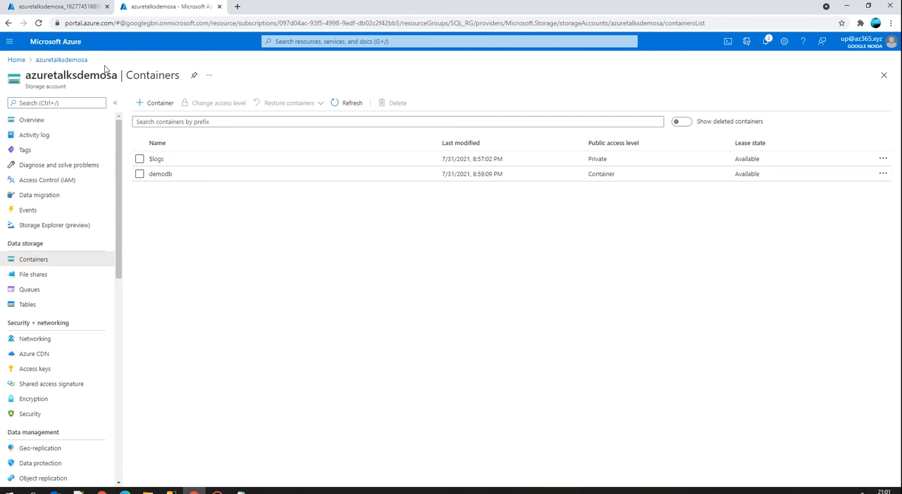
click(48, 60)
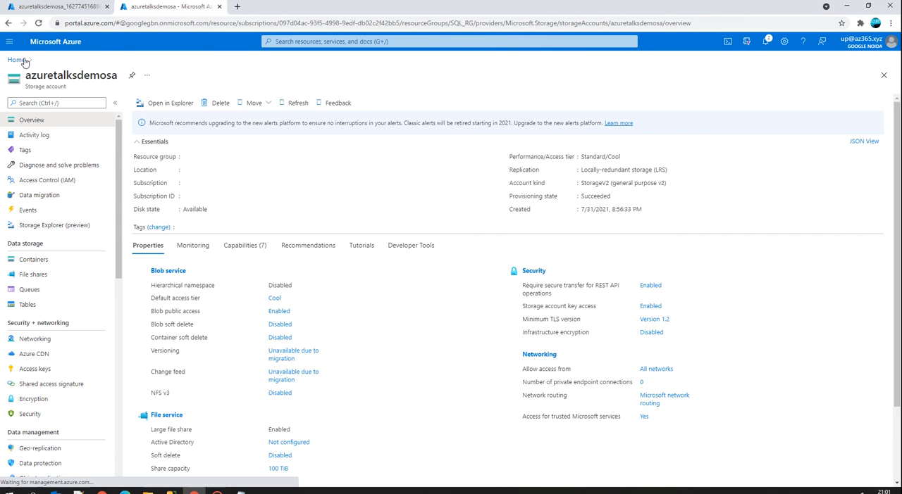
click(17, 59)
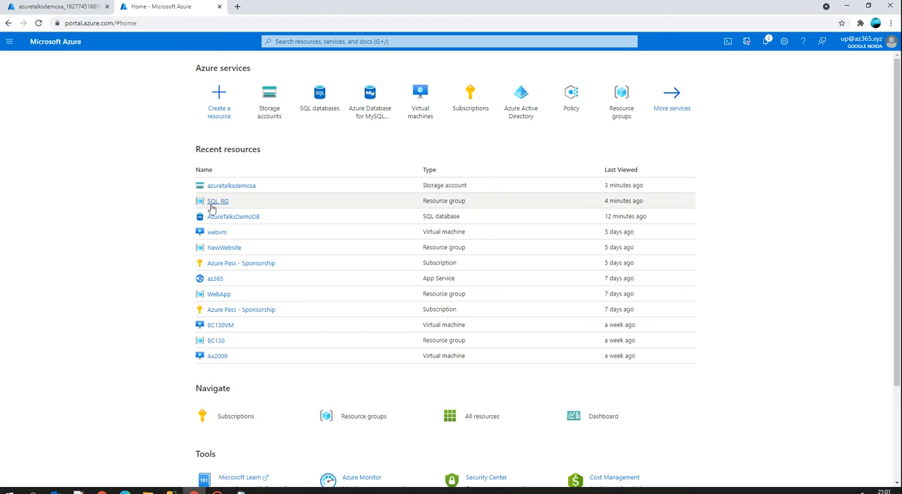
click(221, 216)
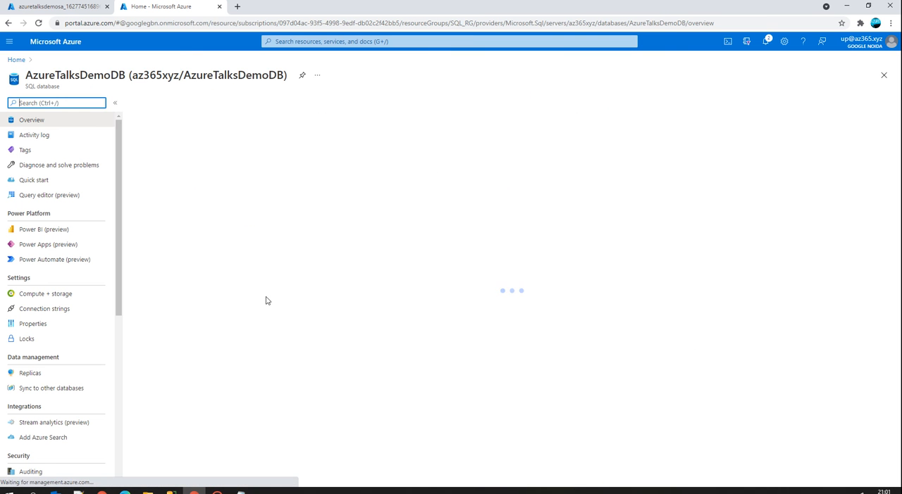
scroll(333, 405, down, 1)
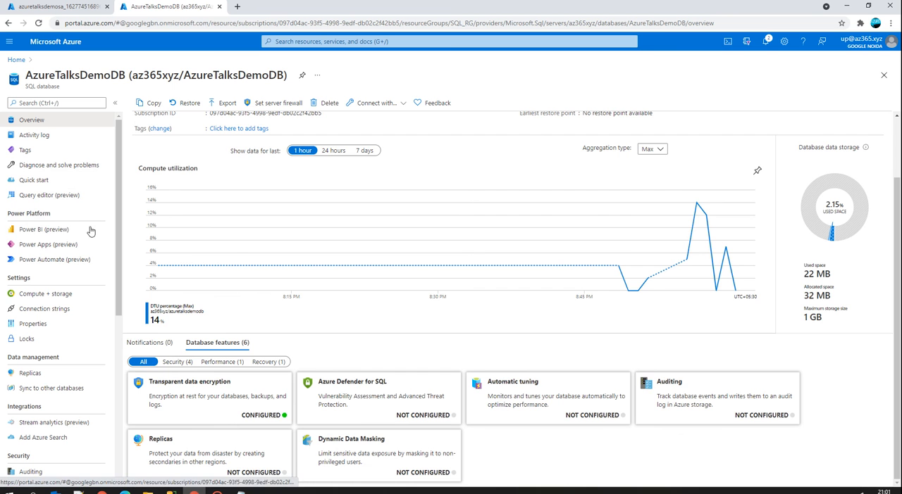
scroll(228, 231, up, 1)
scroll(342, 315, down, 1)
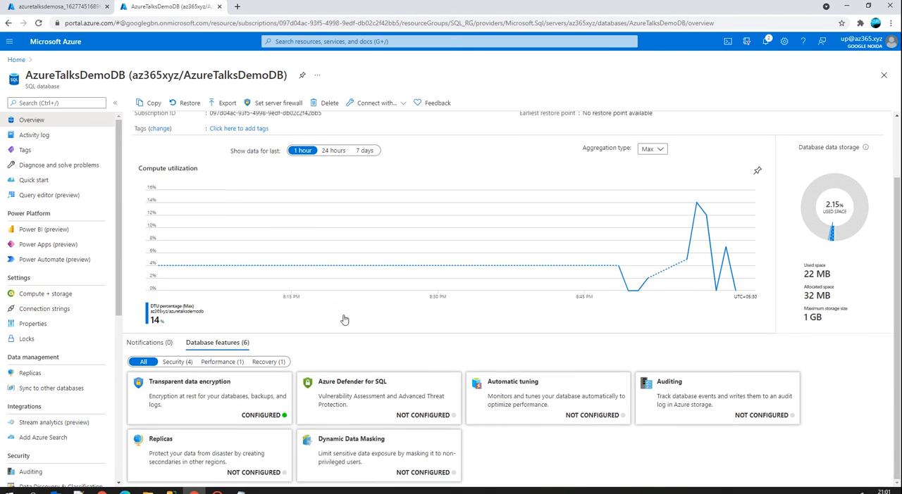
scroll(342, 316, up, 1)
click(622, 134)
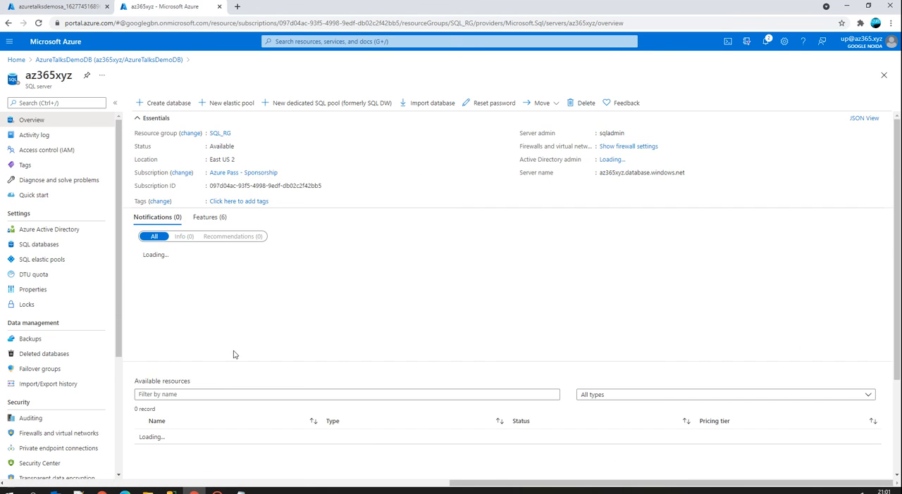
scroll(248, 350, down, 2)
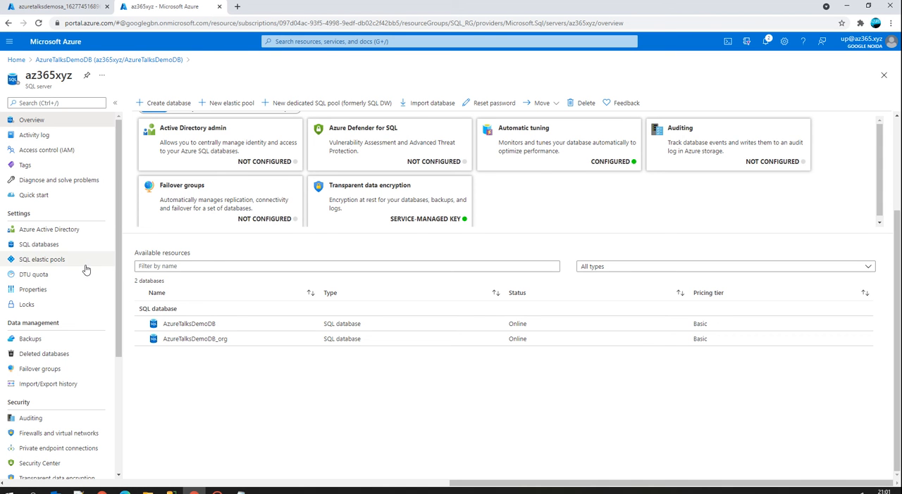
Open storage account azuretalksdemosa in Storage Explorer and view the contents of blob container demodb.
click(73, 60)
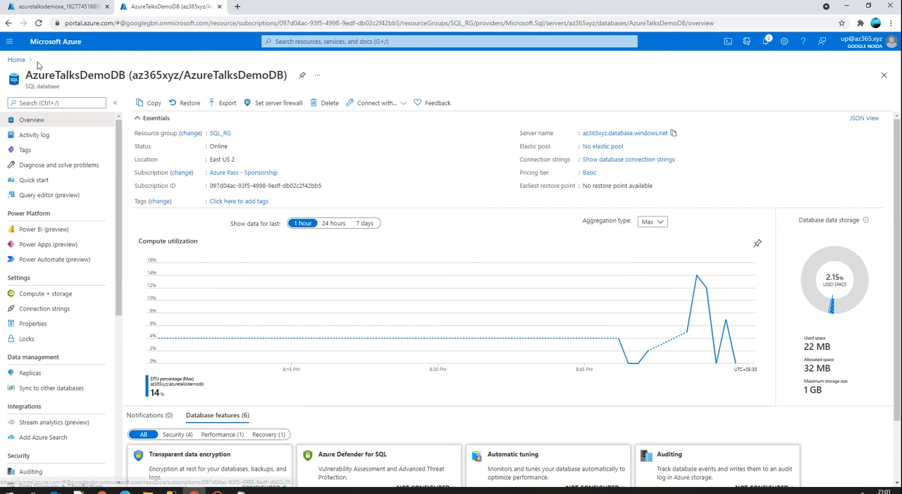
click(15, 60)
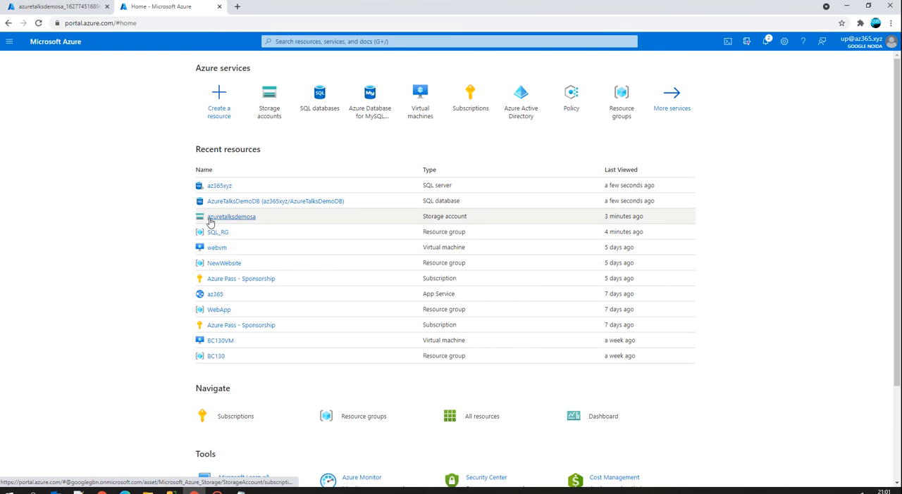
click(214, 220)
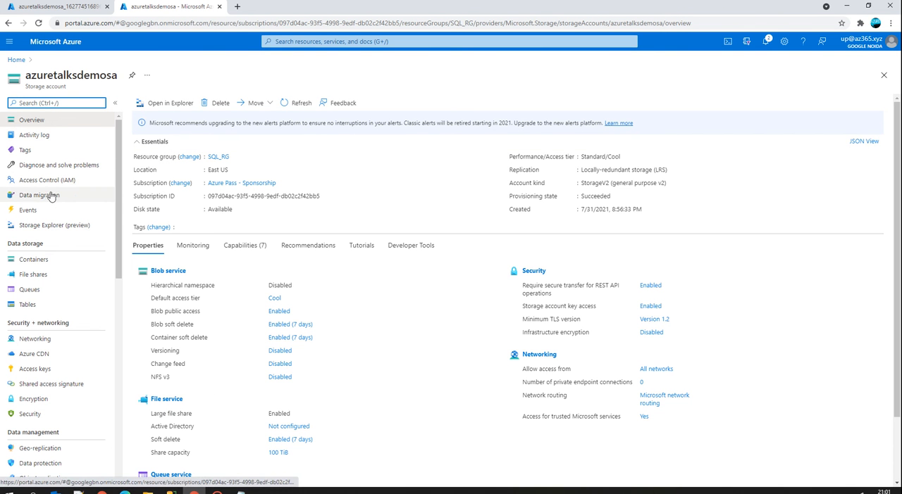
click(51, 227)
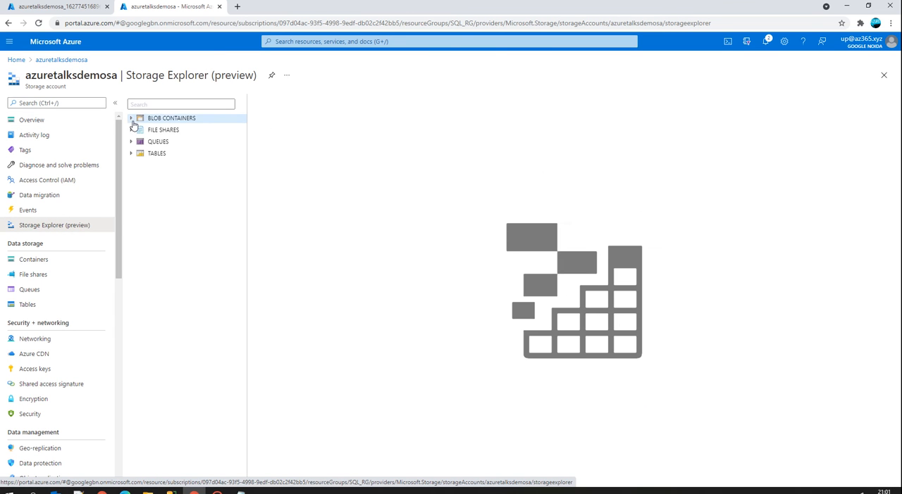
click(132, 120)
click(159, 130)
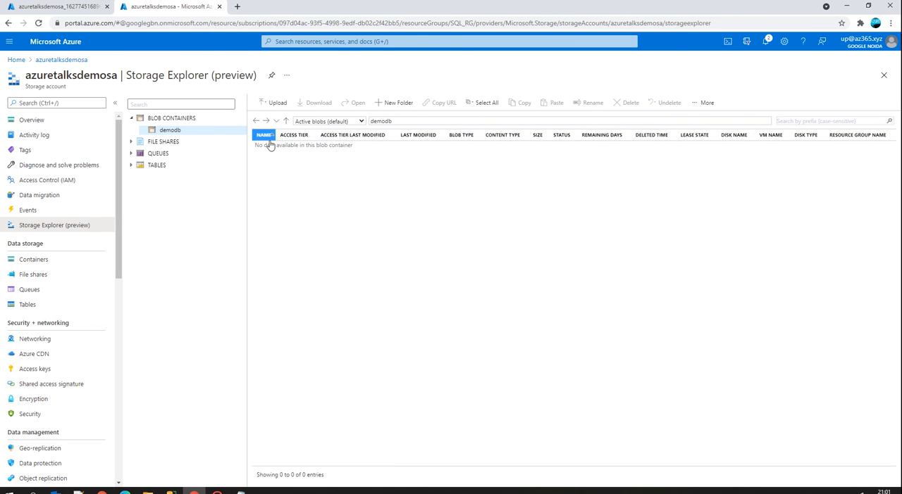
Switch back to the data-tier export wizard and check the detailed progress of the database export.
mouse_move(171, 490)
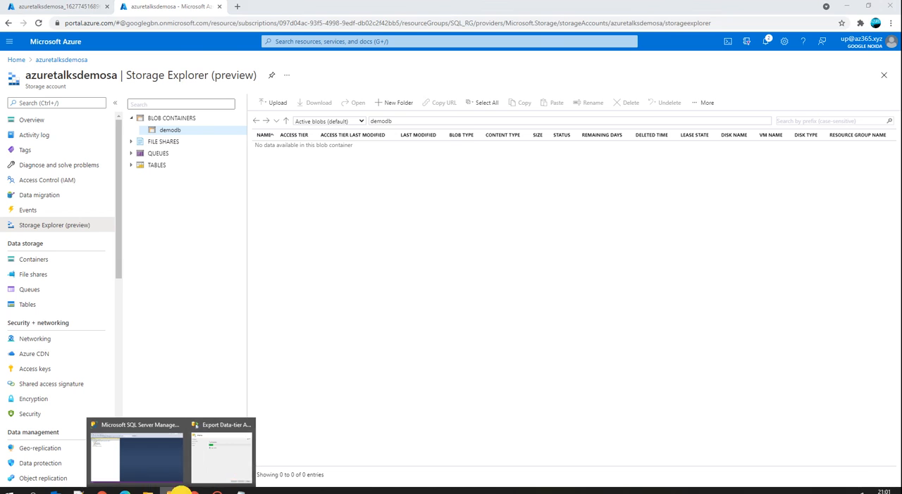
click(195, 464)
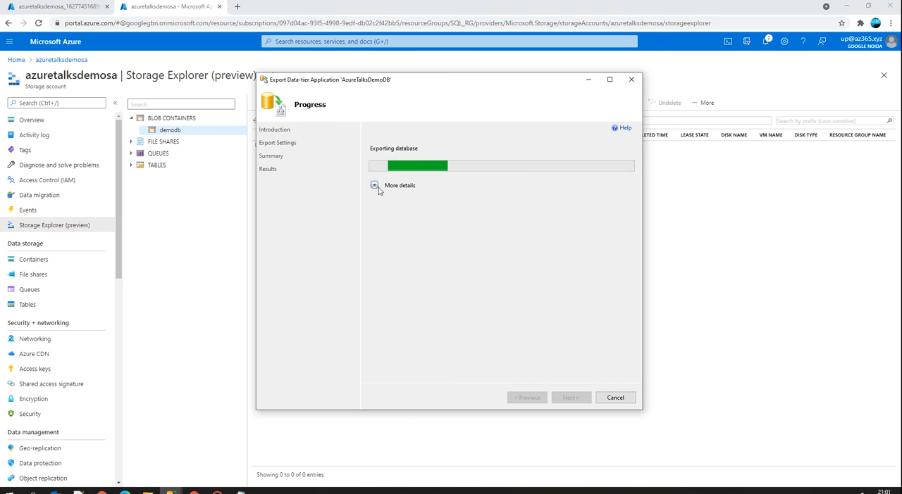
click(373, 185)
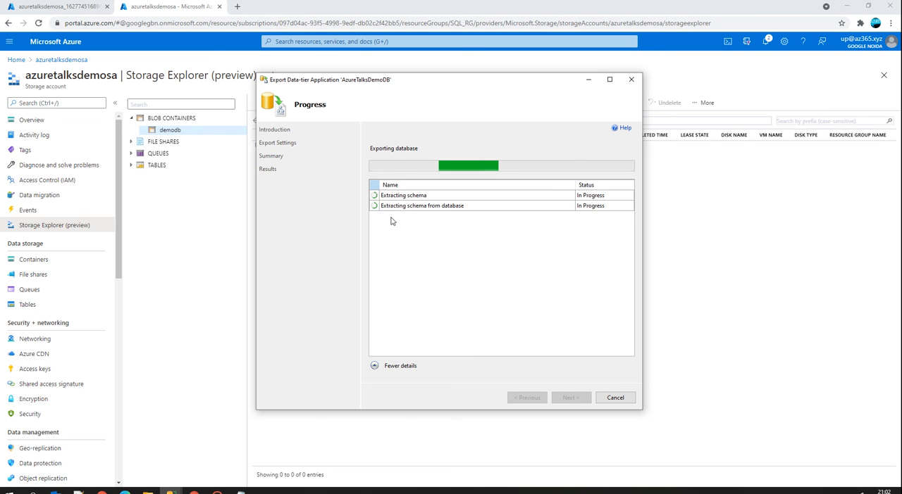
click(374, 366)
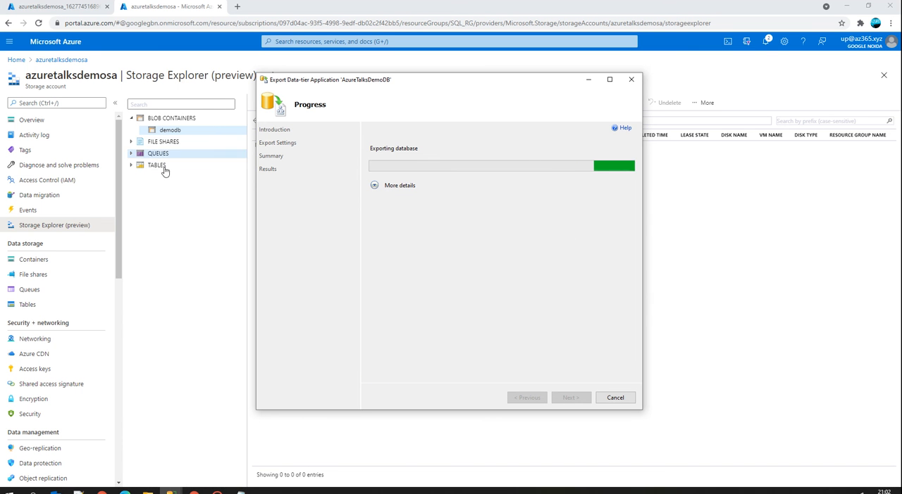
Return to the Azure portal, open container demodb from azuretalksdemosa's container list, and refresh its blobs.
click(81, 10)
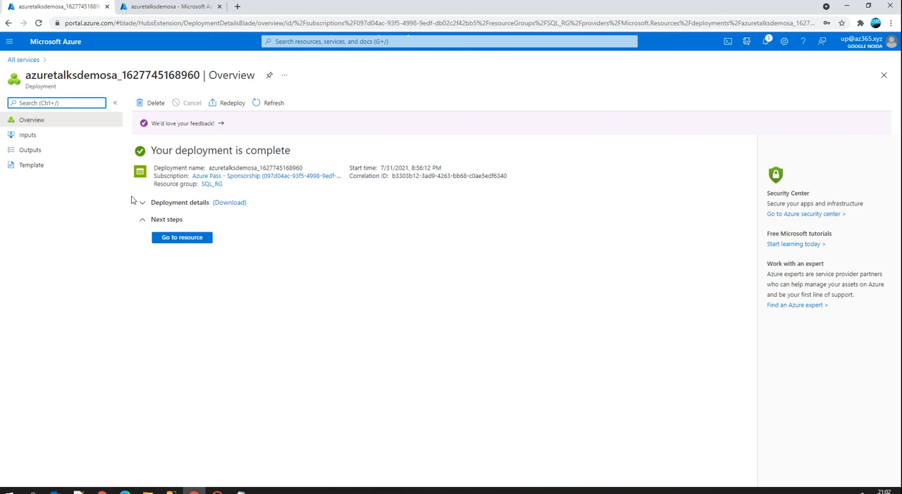
click(35, 61)
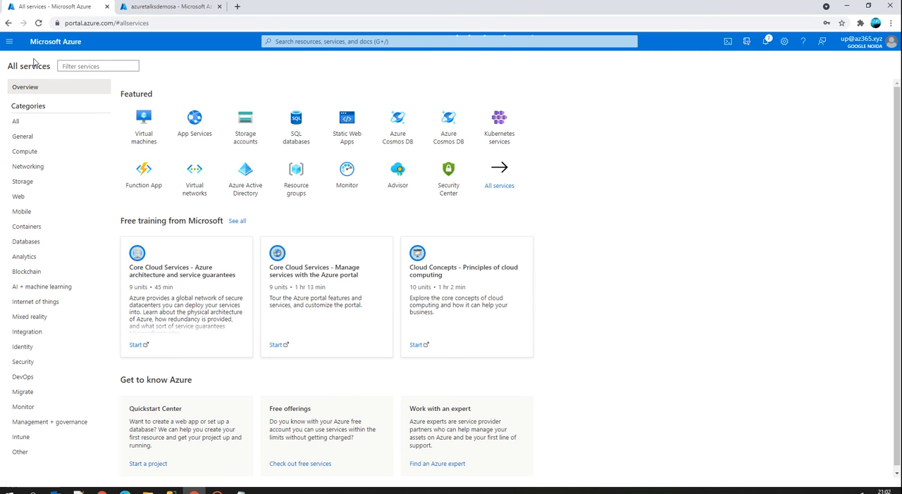
click(152, 7)
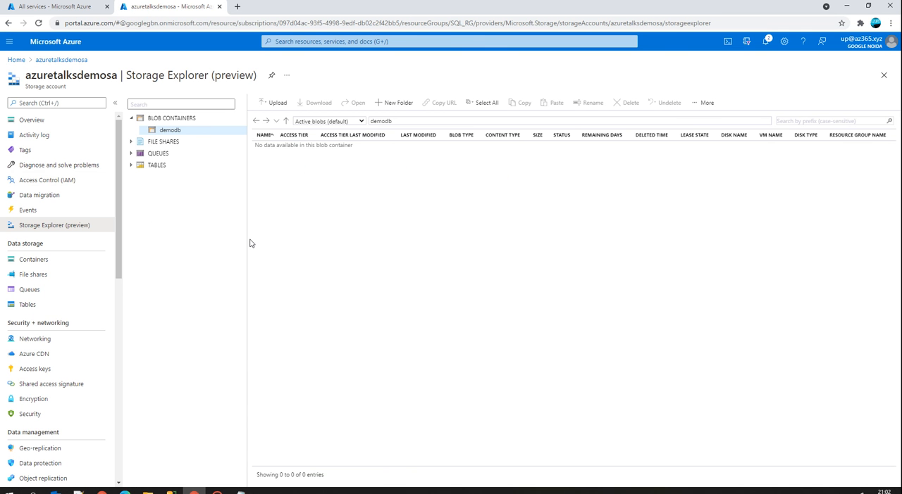
click(44, 260)
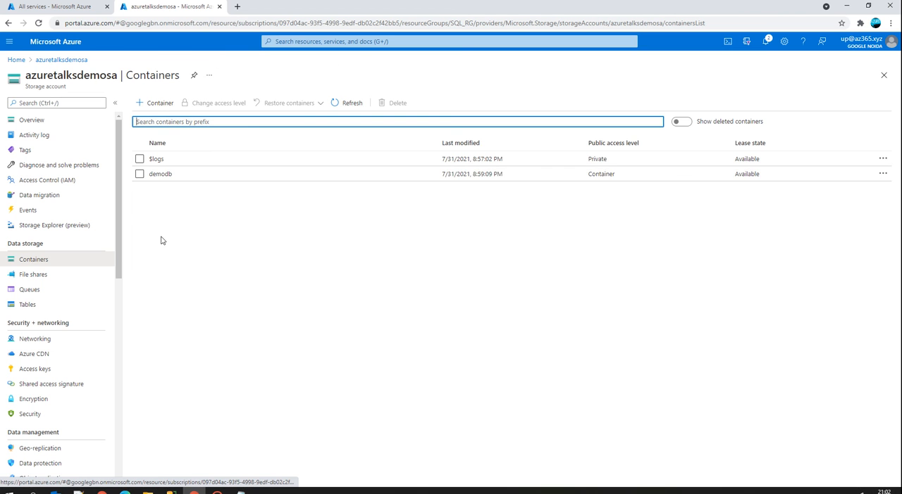
click(163, 178)
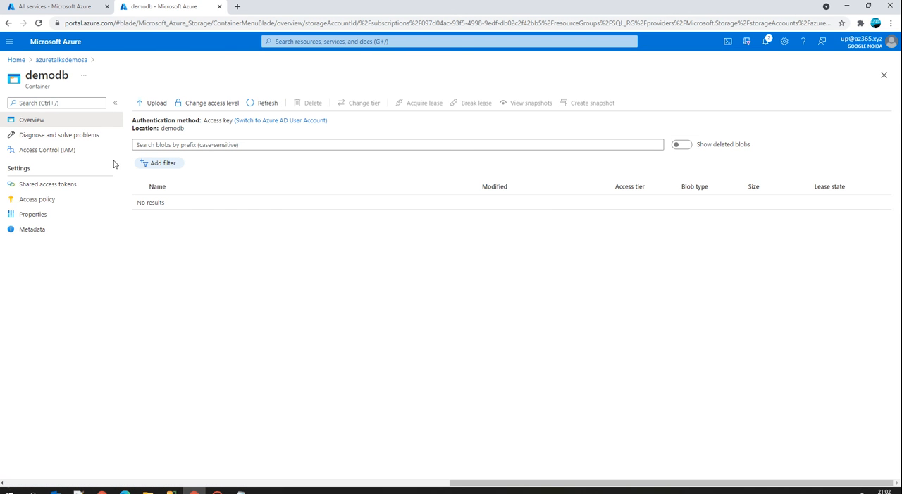
click(269, 110)
click(257, 111)
Close the finished data-tier export wizard and refresh the blob list of container demodb in the Azure portal.
mouse_move(169, 491)
click(235, 470)
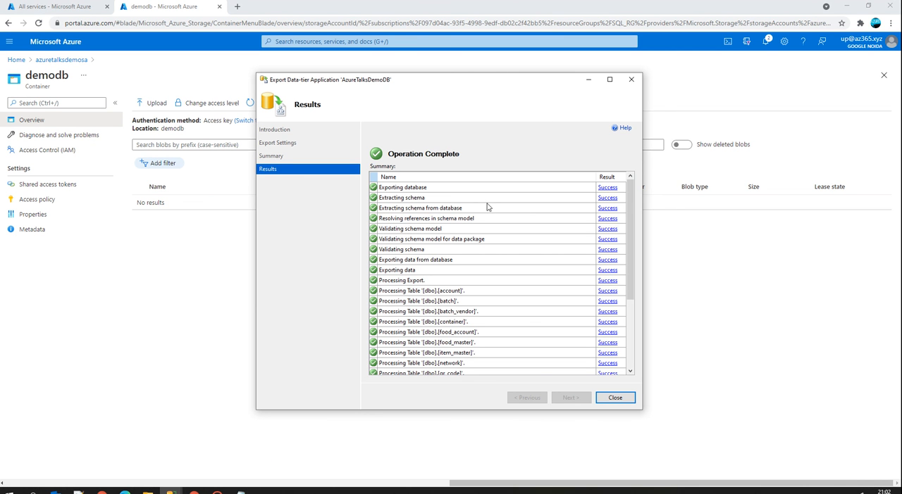
click(613, 398)
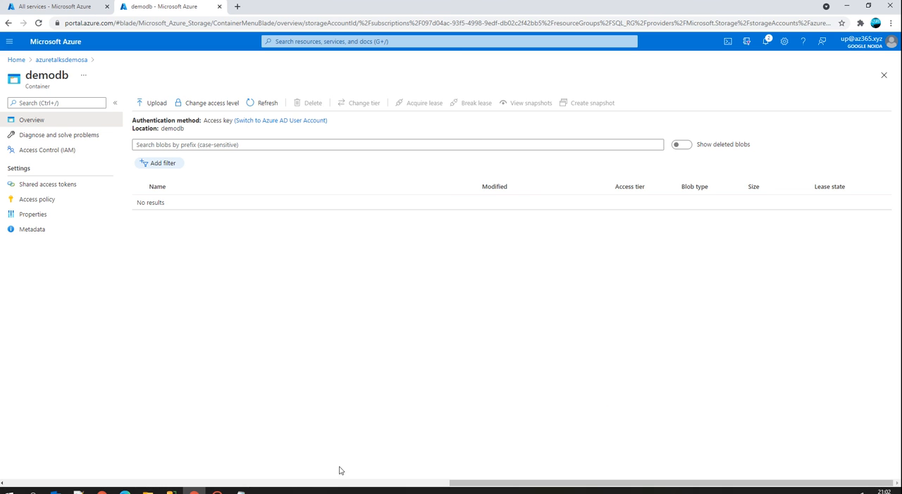
click(261, 103)
click(263, 102)
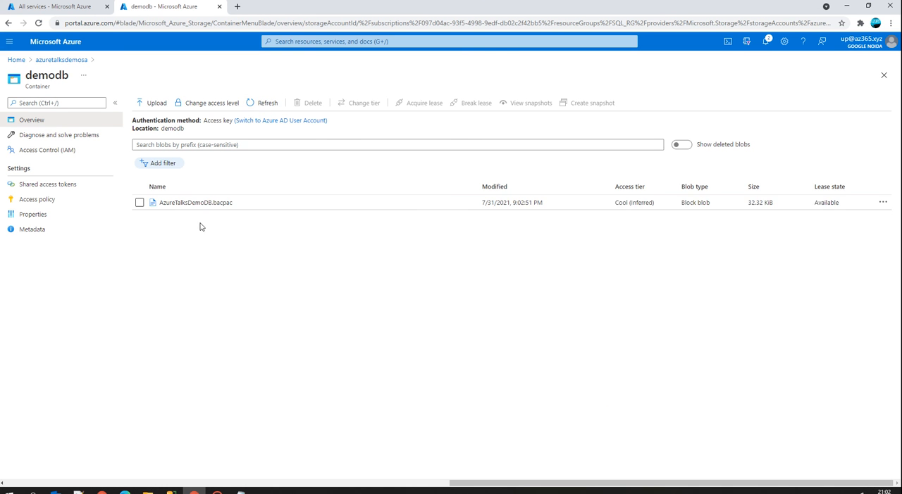